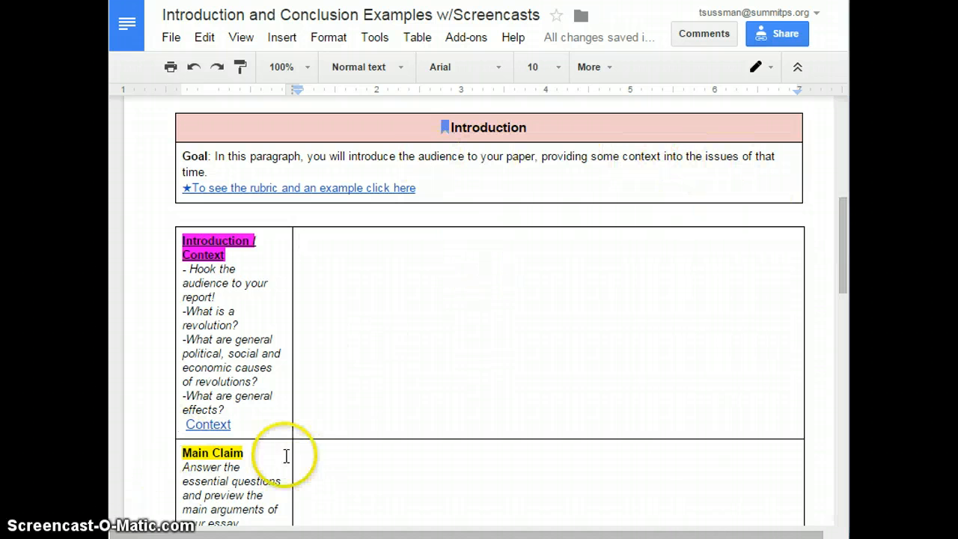
- Open the linked Context rubric from the Introduction / Context row of the outline table
left_click(231, 453)
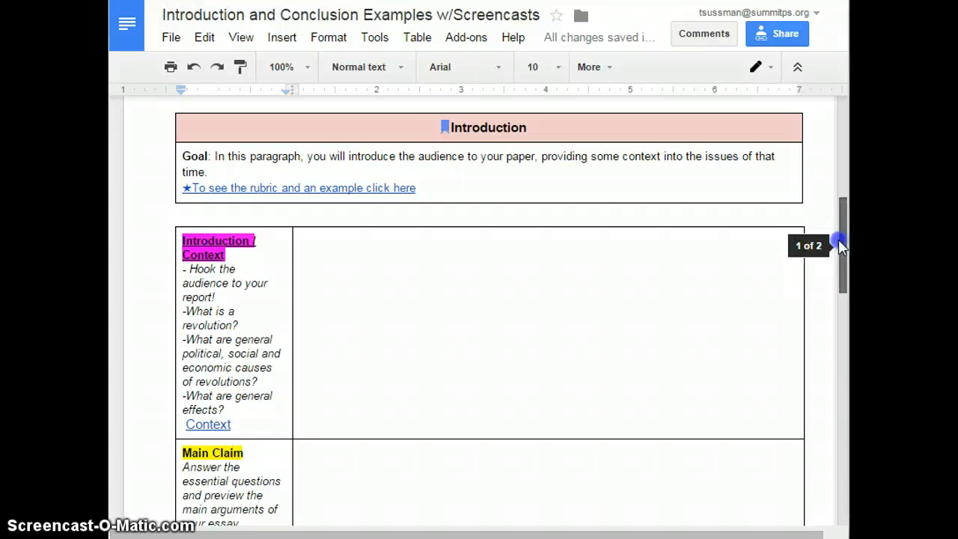
left_click_drag(840, 245, 846, 263)
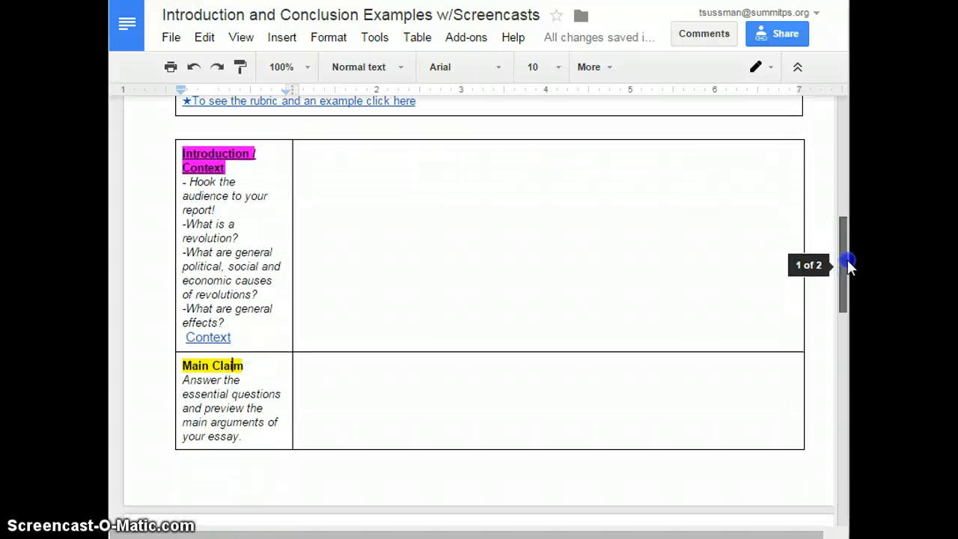
left_click(195, 163)
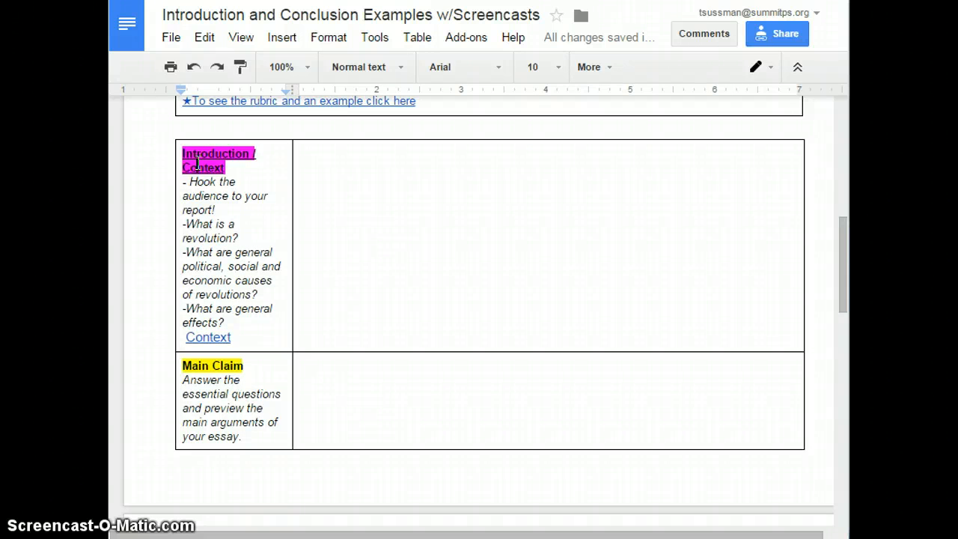
left_click(211, 364)
left_click(362, 187)
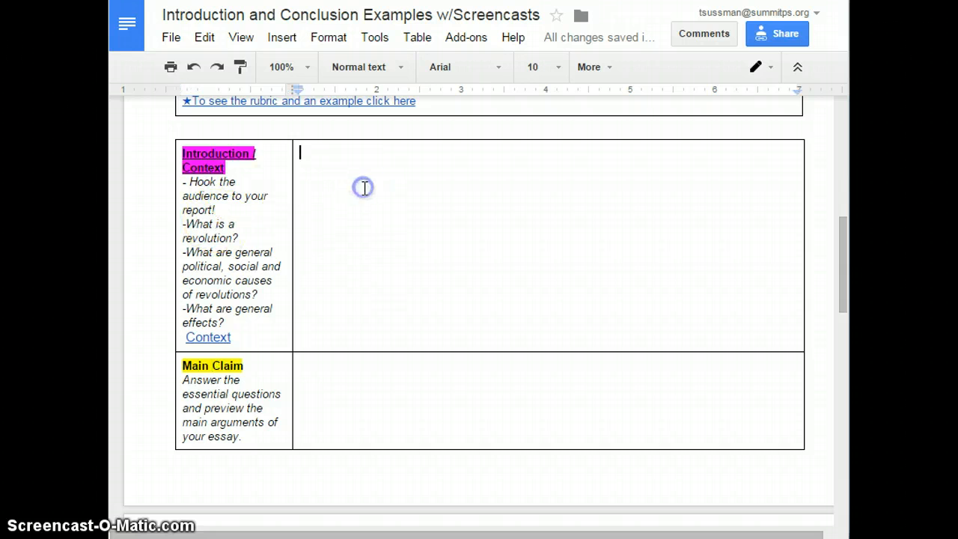
left_click(204, 337)
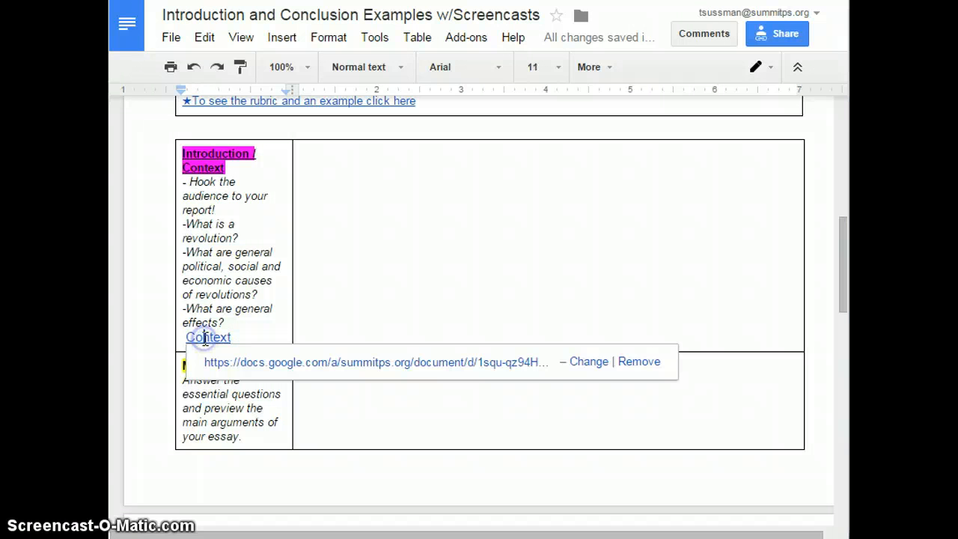
left_click(236, 363)
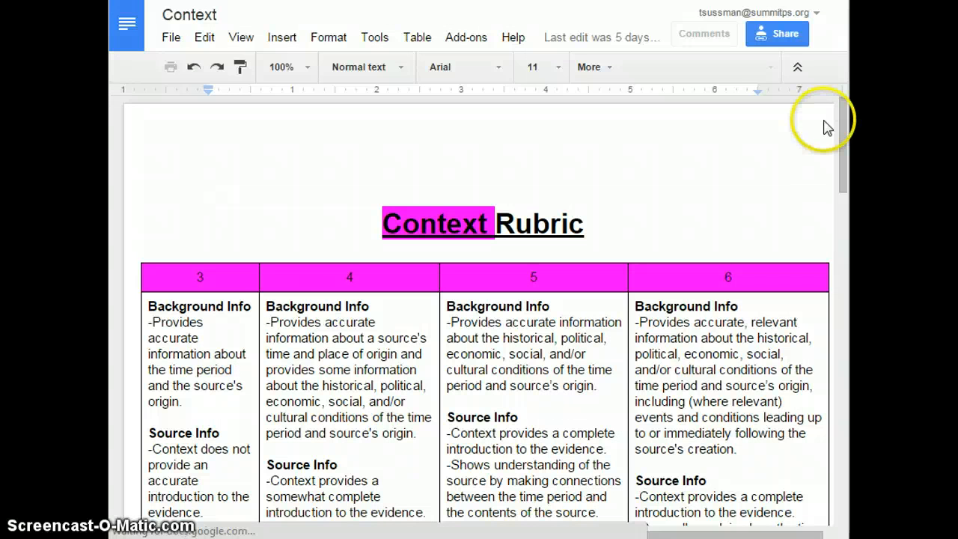
- Review the Context rubric's Background Info and Source Info criteria in the score columns
left_click_drag(843, 136, 843, 171)
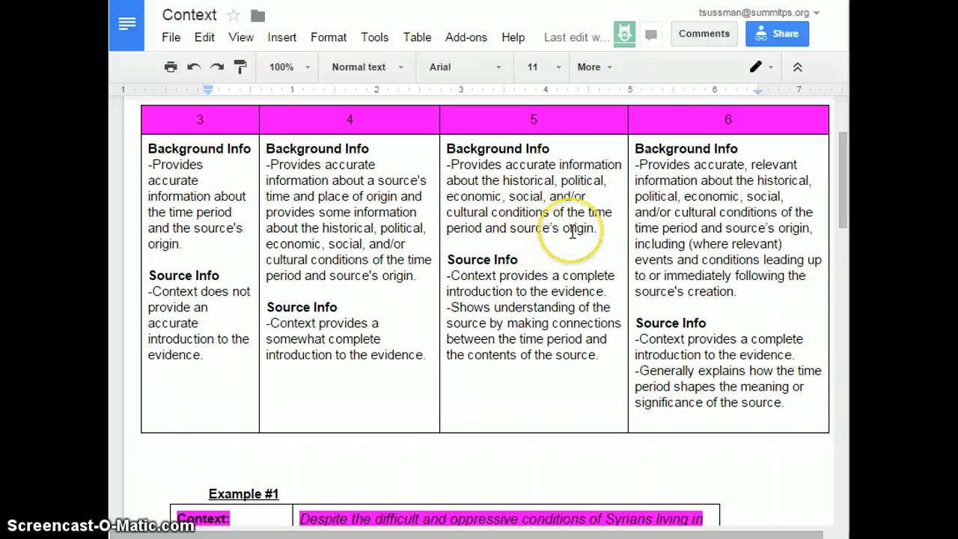
left_click(472, 263)
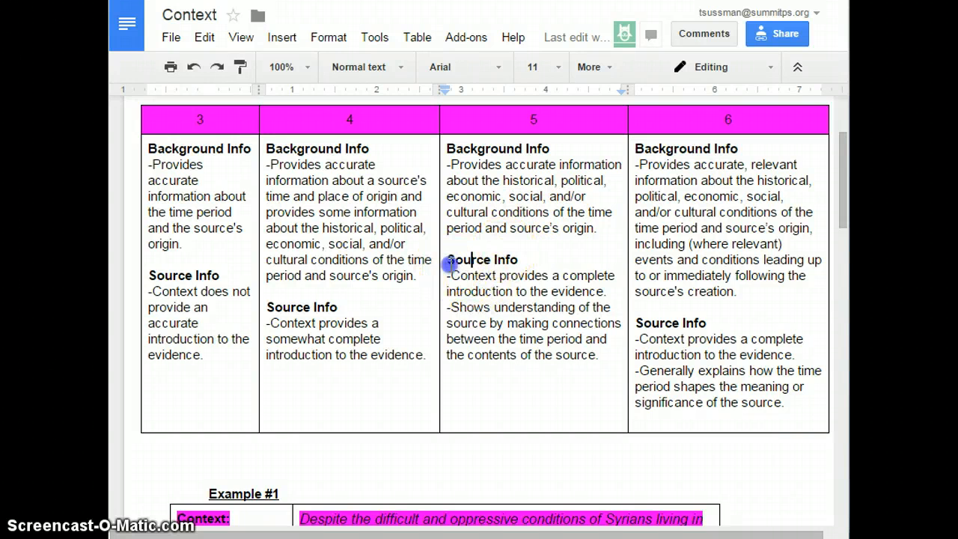
left_click_drag(447, 259, 598, 357)
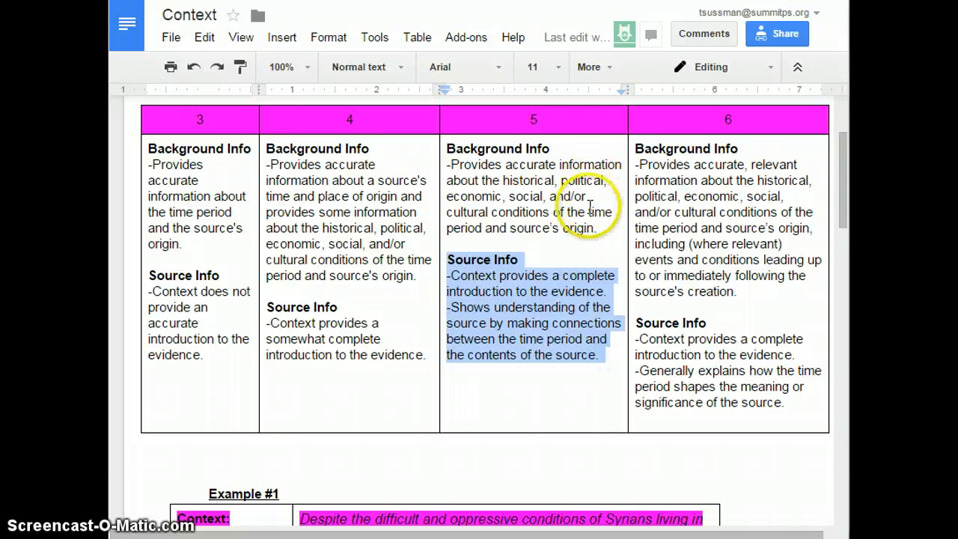
left_click_drag(596, 229, 446, 152)
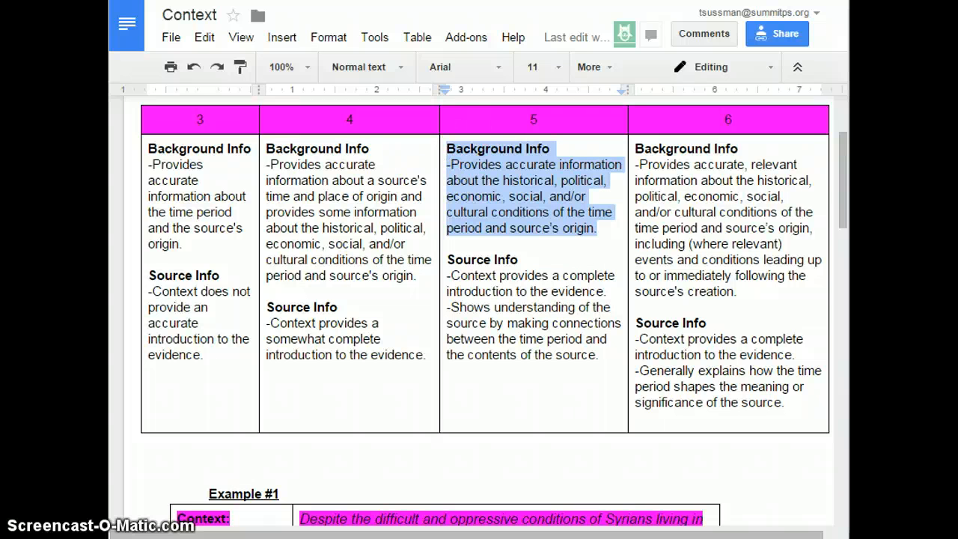
left_click_drag(844, 182, 835, 110)
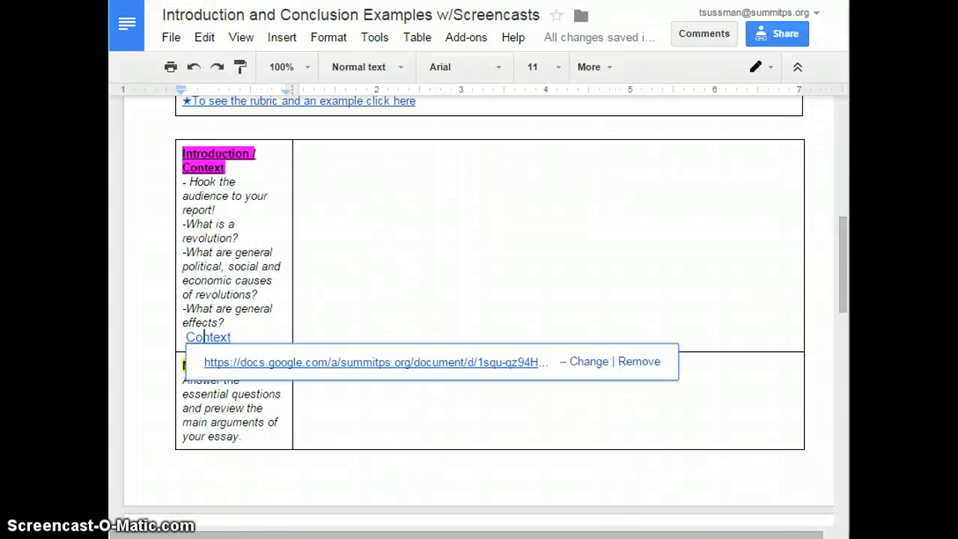
- Back in the outline, review the Introduction / Context prompts in the table's first row
left_click(397, 215)
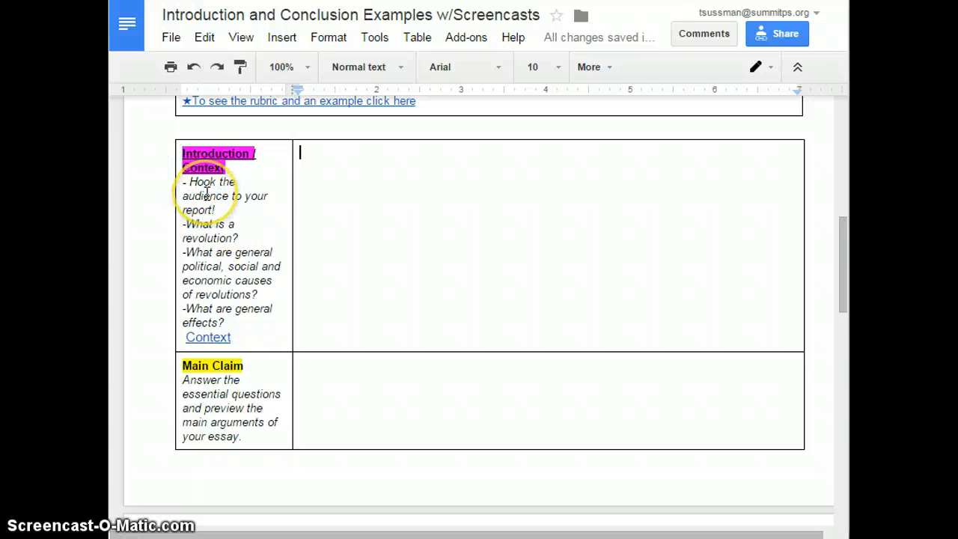
left_click(206, 189)
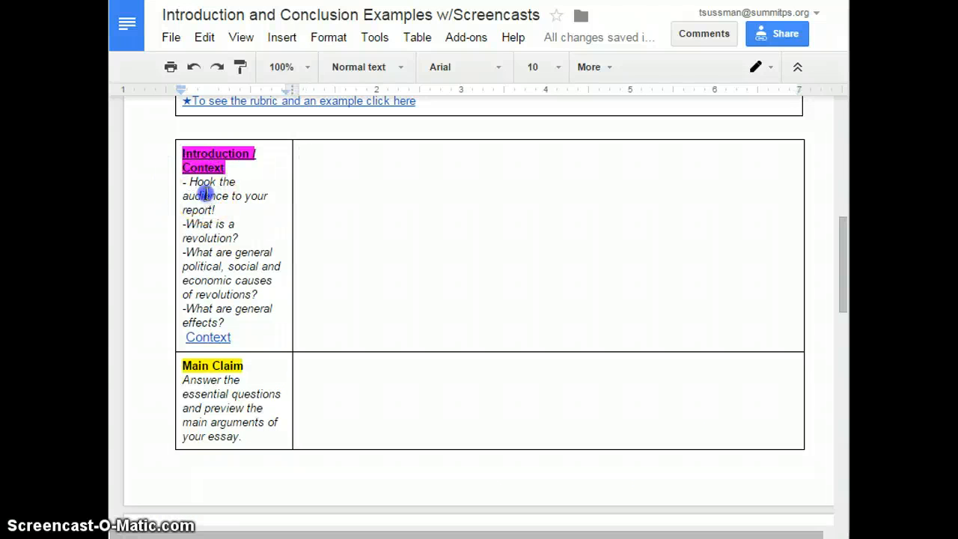
left_click(209, 237)
left_click(215, 264)
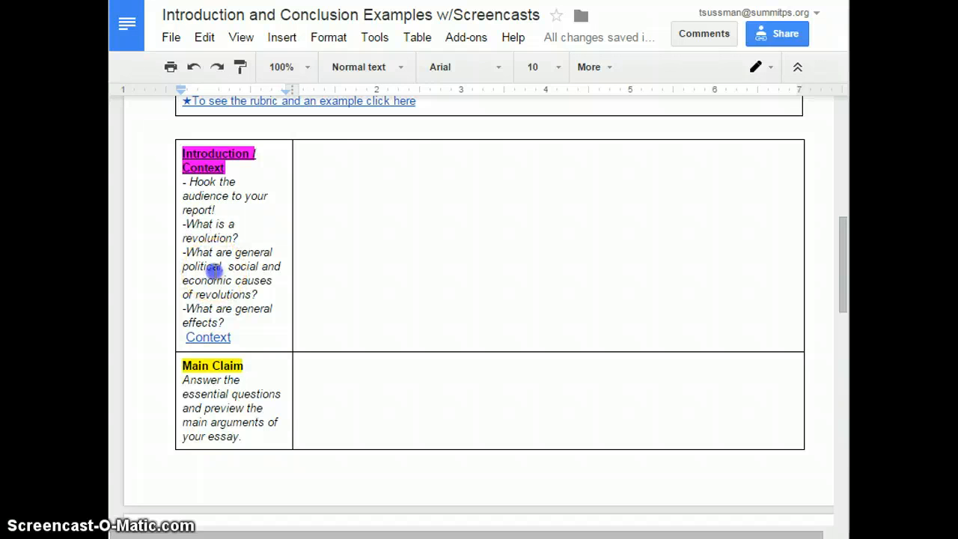
left_click(212, 321)
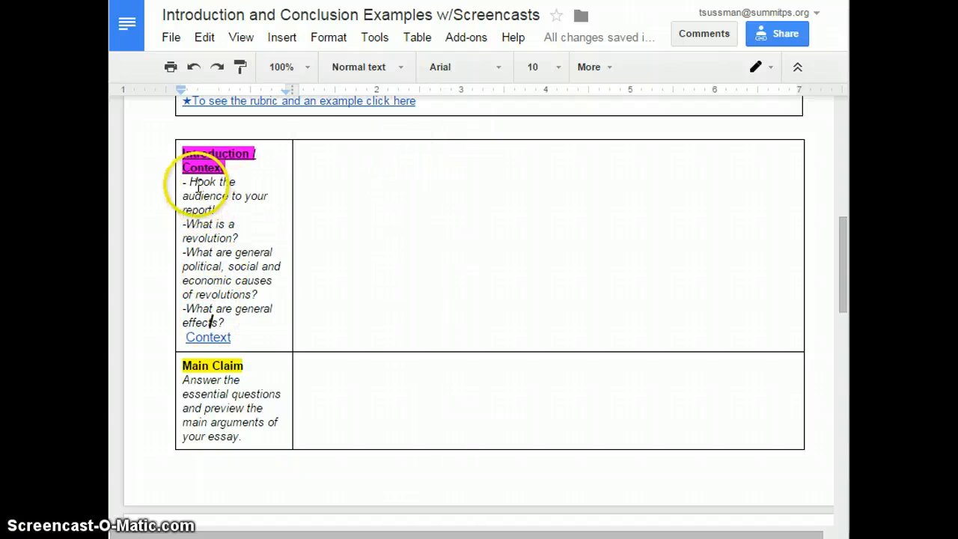
left_click(335, 176)
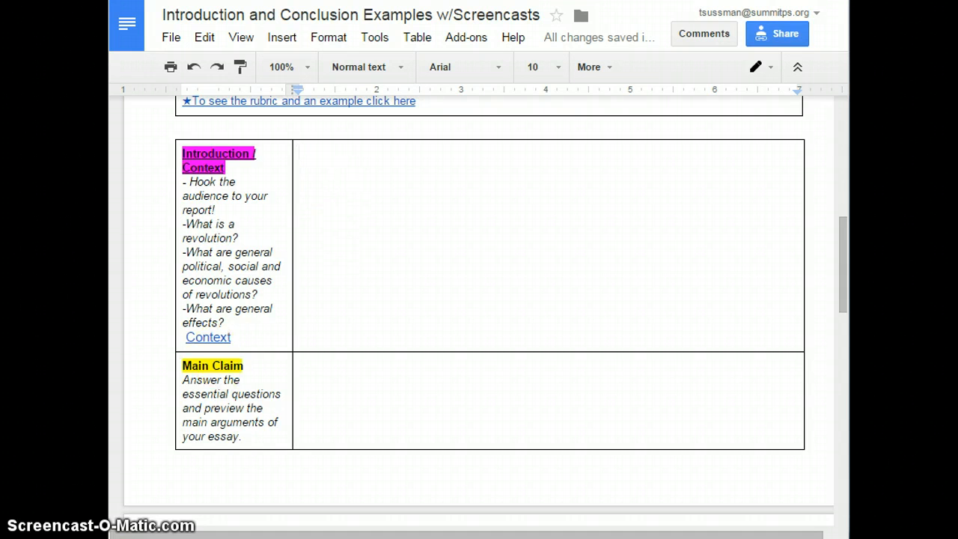
left_click(412, 175)
type("asf")
key("BackSpace")
key("BackSpace")
key("BackSpace")
type("H")
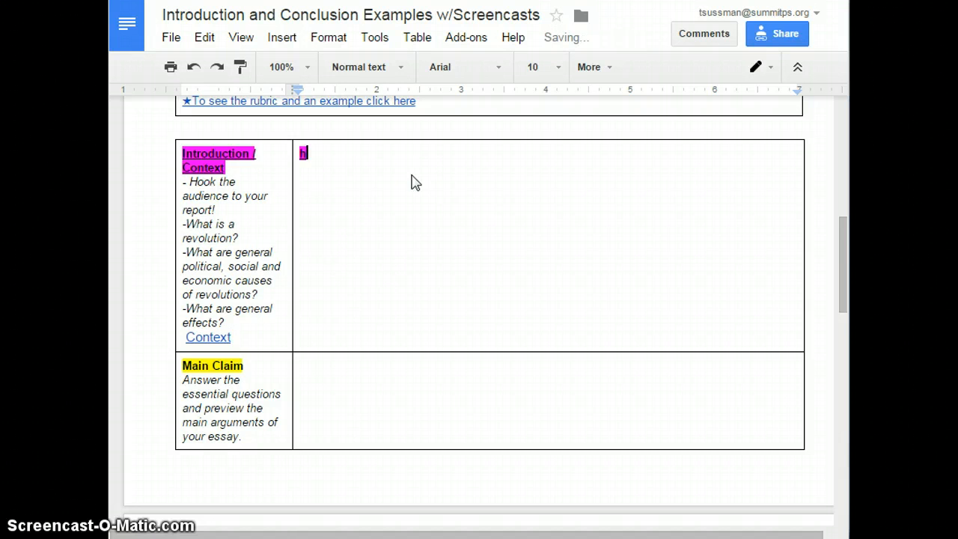
key("BackSpace")
- In the Introduction / Context response cell, write 'Human history did not occur as a single rise of civilization'
left_click(423, 167)
type("Human his")
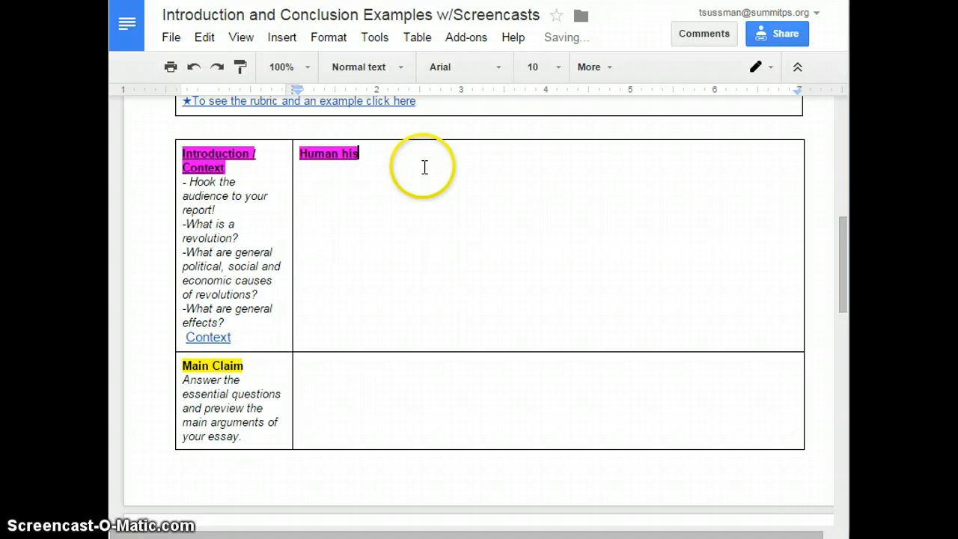
type("tory is not")
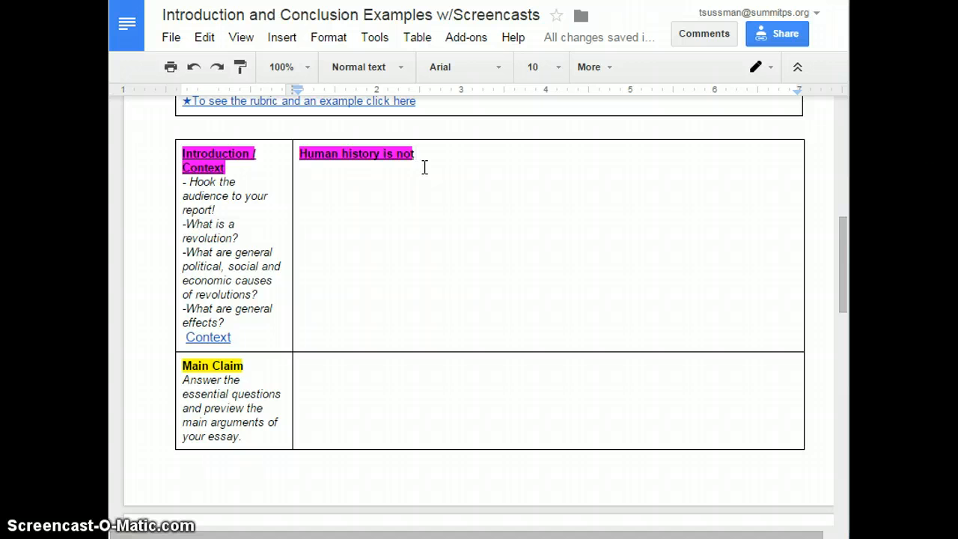
key("BackSpace")
key("BackSpace")
key("BackSpace")
key("BackSpace")
key("BackSpace")
key("BackSpace")
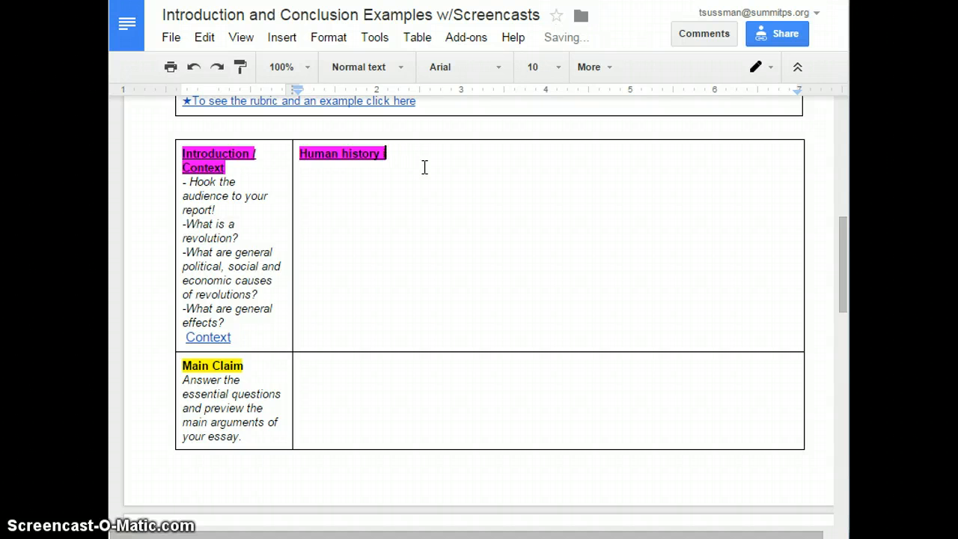
type("did not occur as a sing")
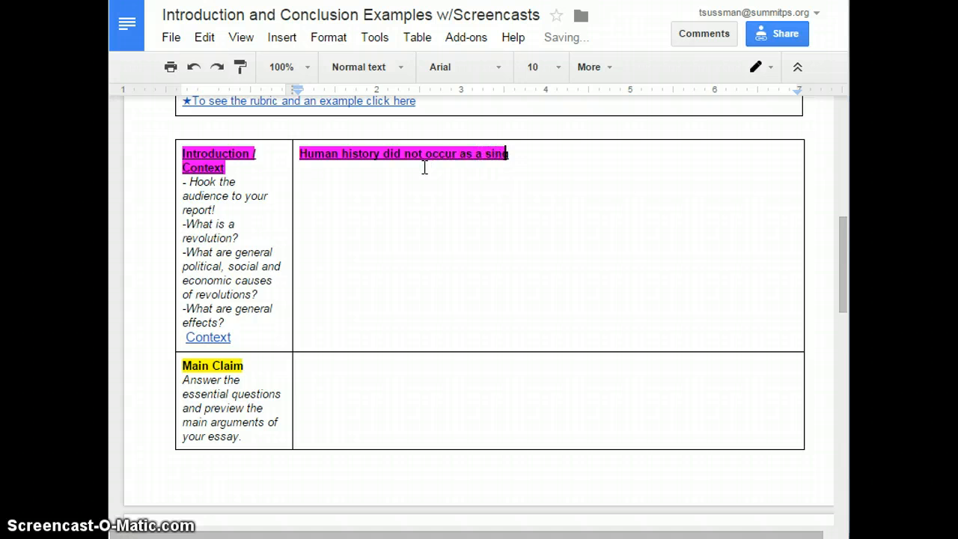
type("le tie")
key("BackSpace")
type("se of")
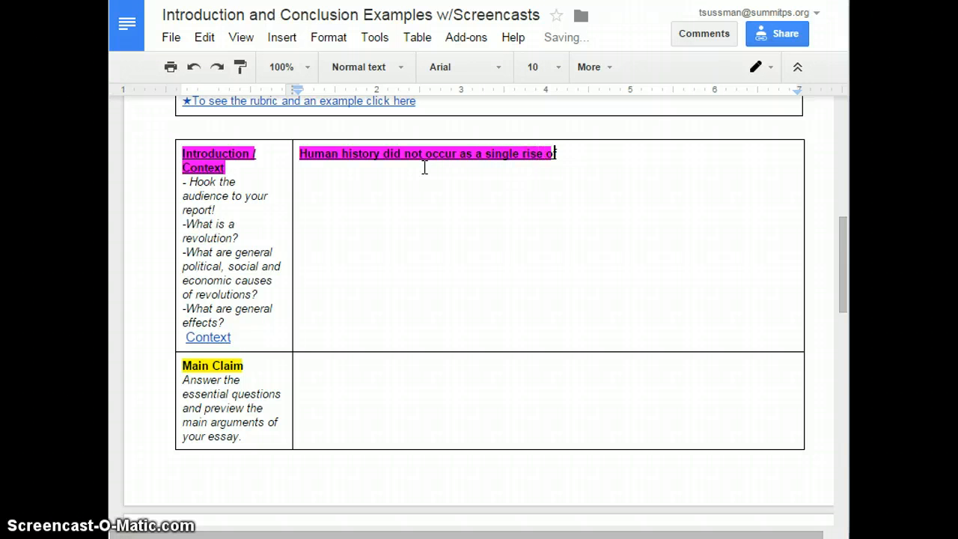
type(" civili")
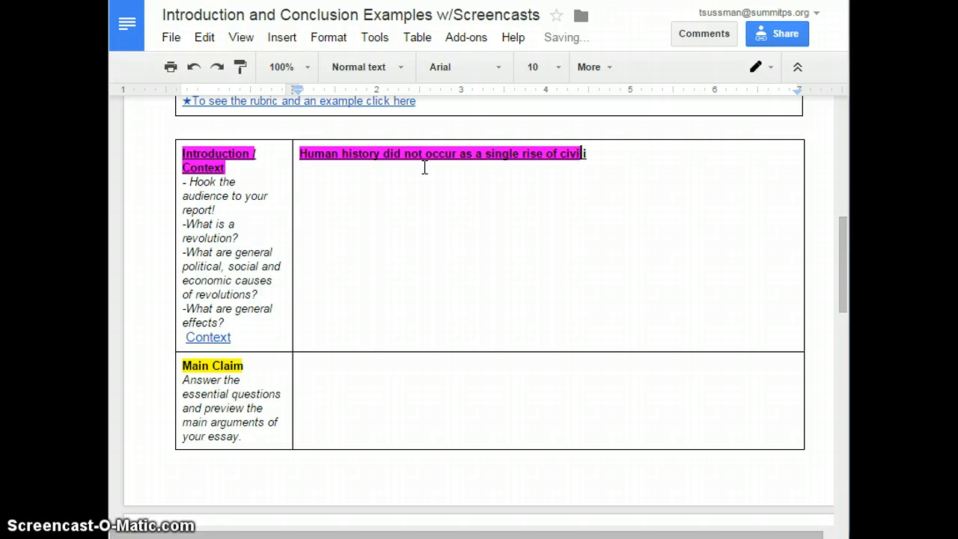
type("zation")
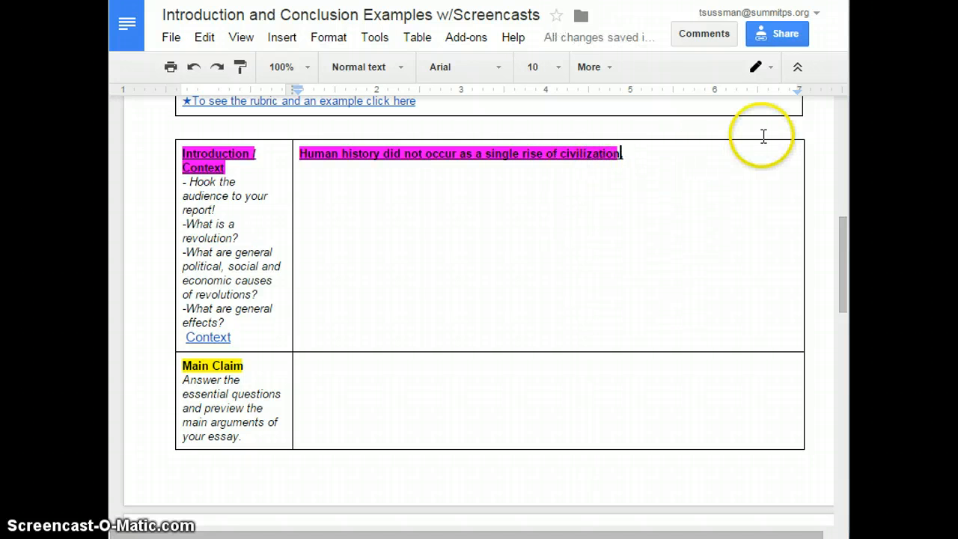
type(". rom")
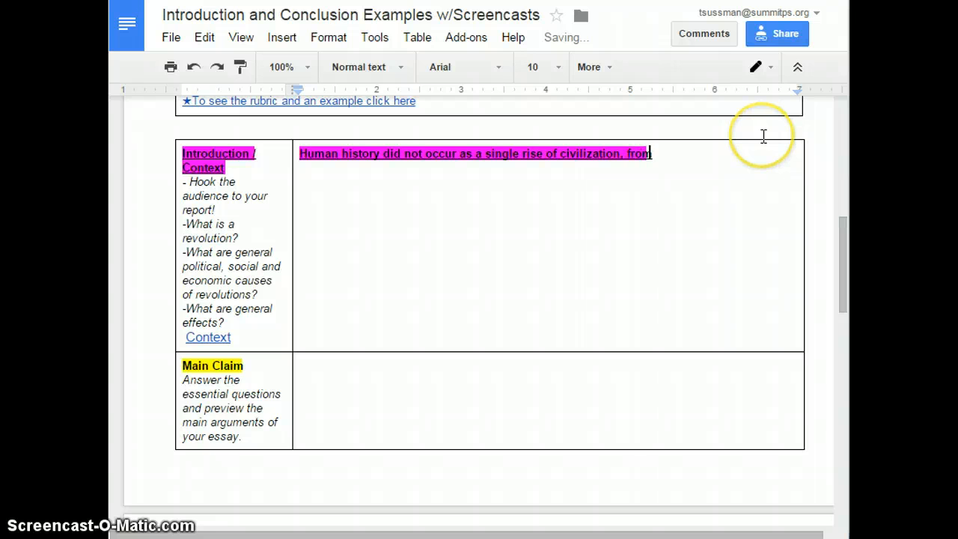
type(" our ancie")
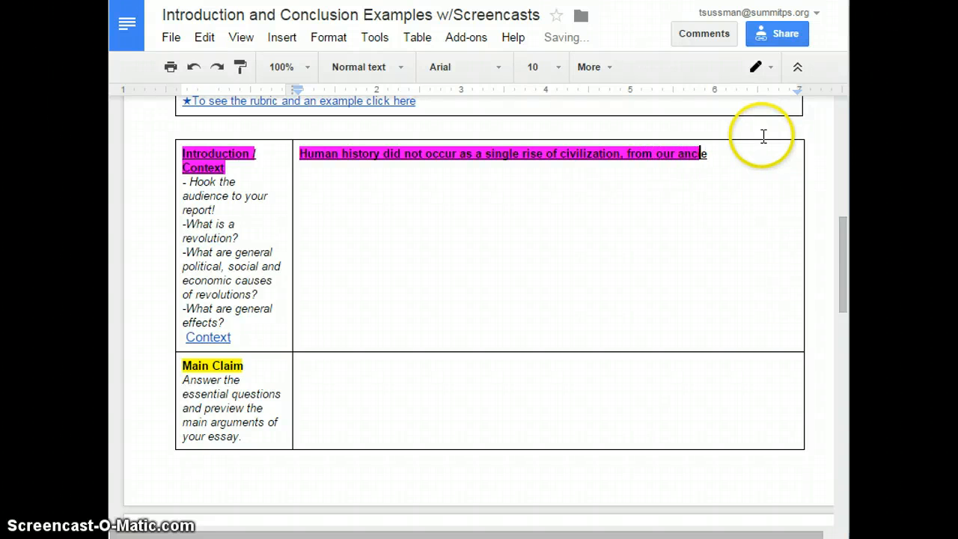
type("nt")
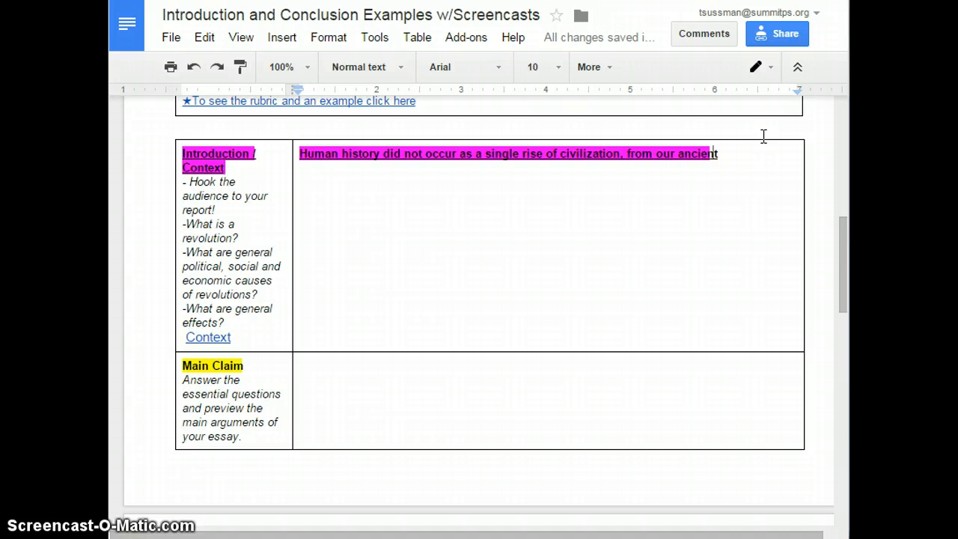
type(" hunter-")
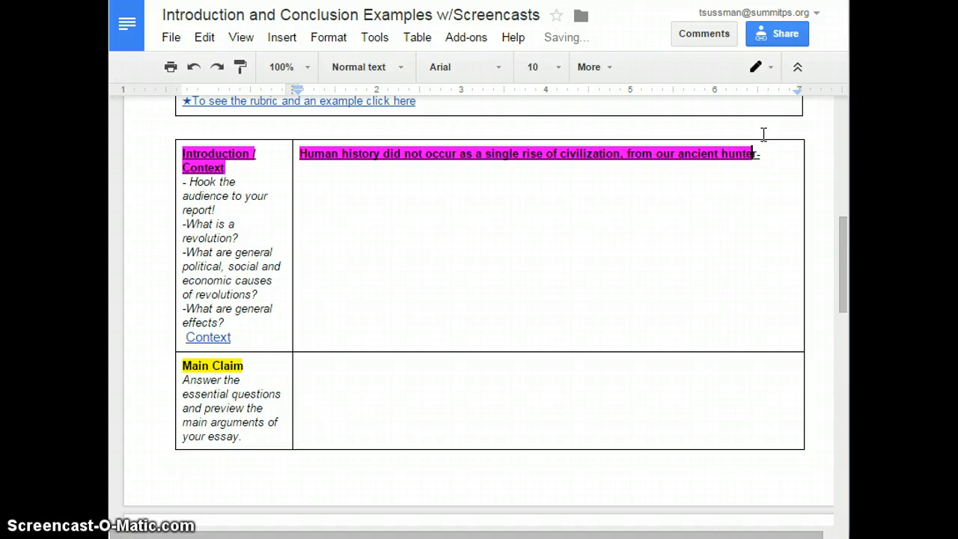
type("gatherer root")
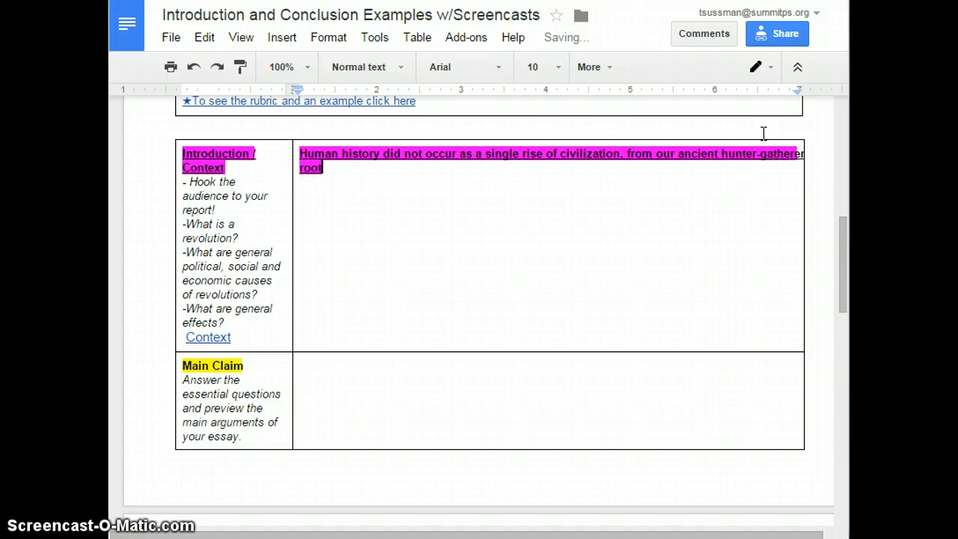
type("s to our")
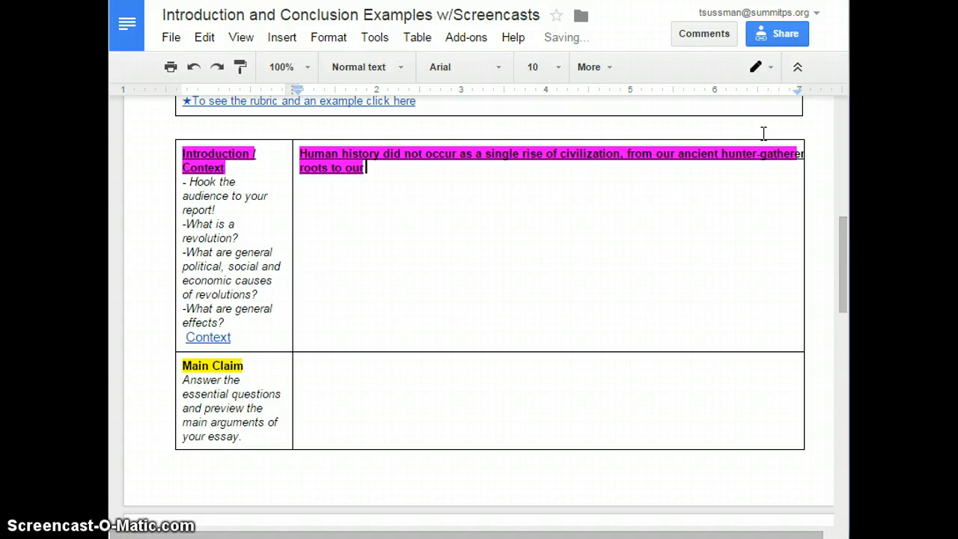
type(" present")
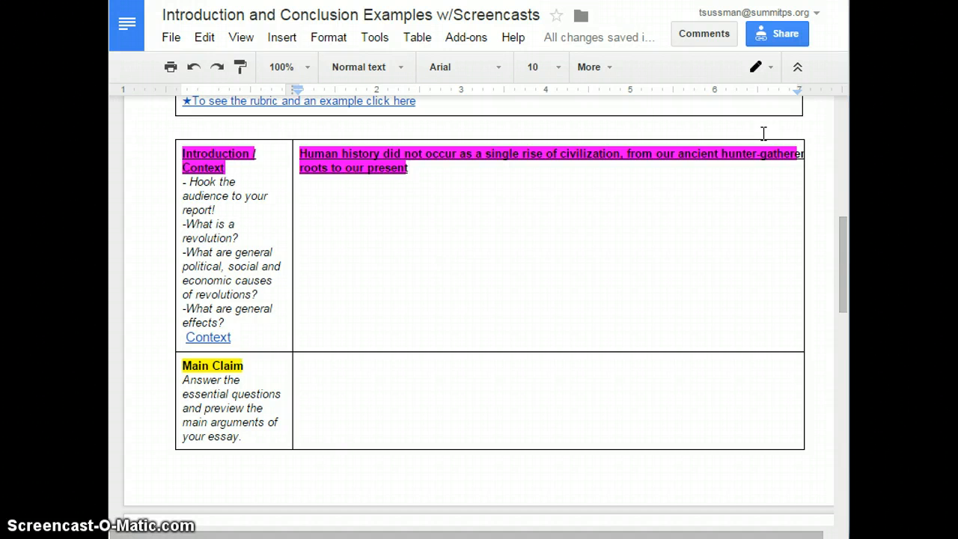
- Complete the opening sentence with ', from our ancient hunter-gatherer roots to our present globalized nations.'
type("dlobalized")
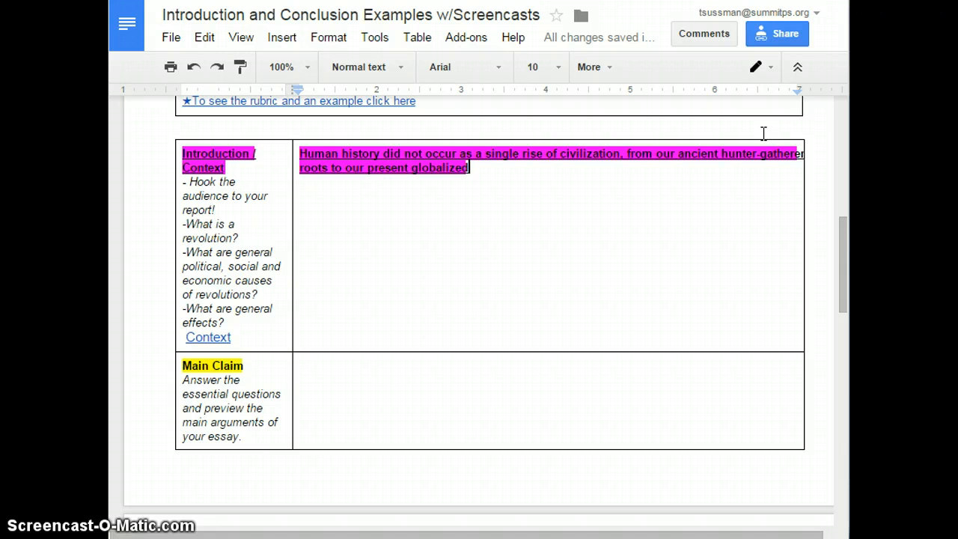
type(" nations.")
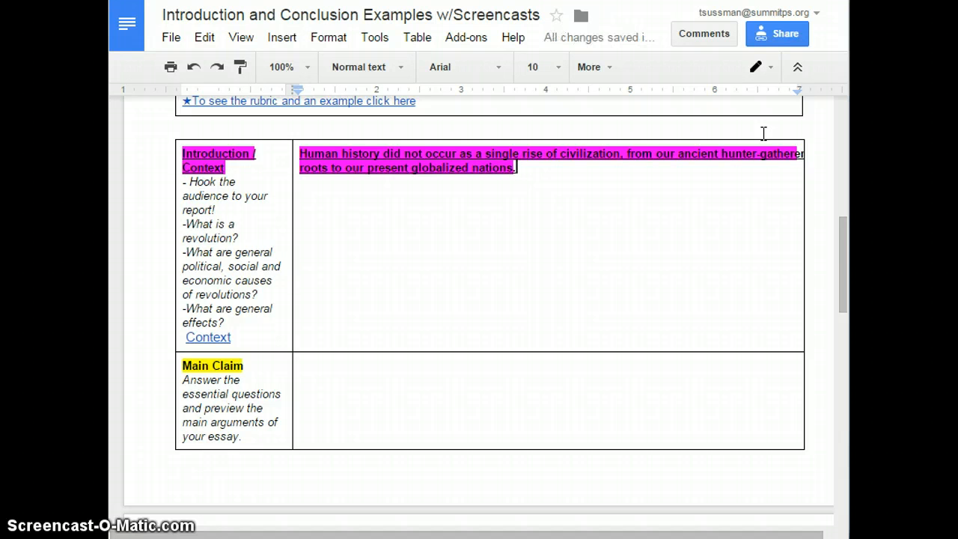
type(" Instead")
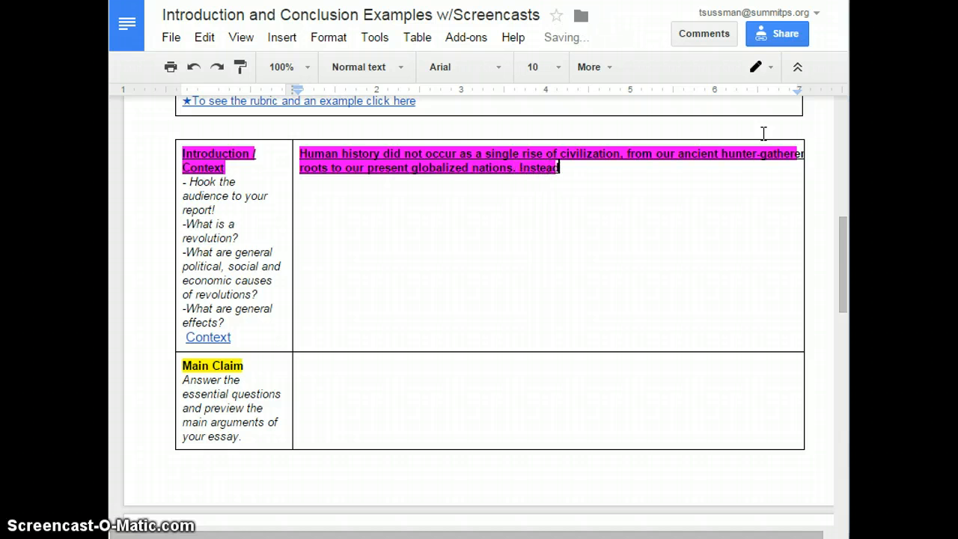
type(" humans")
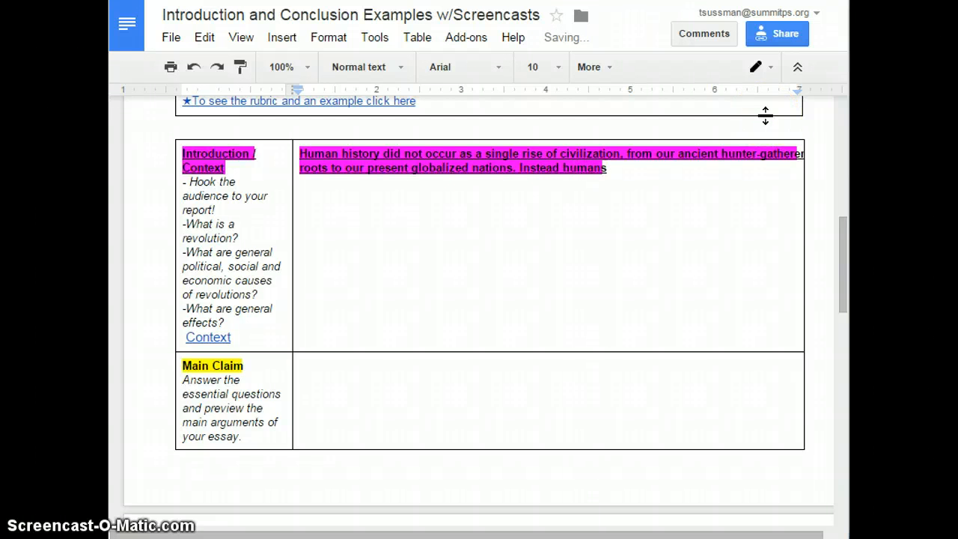
- Add the sentence 'Instead human history took place as a series of stories, including both successes and failures, that led us to where we are today.'
key("BackSpace")
type("history")
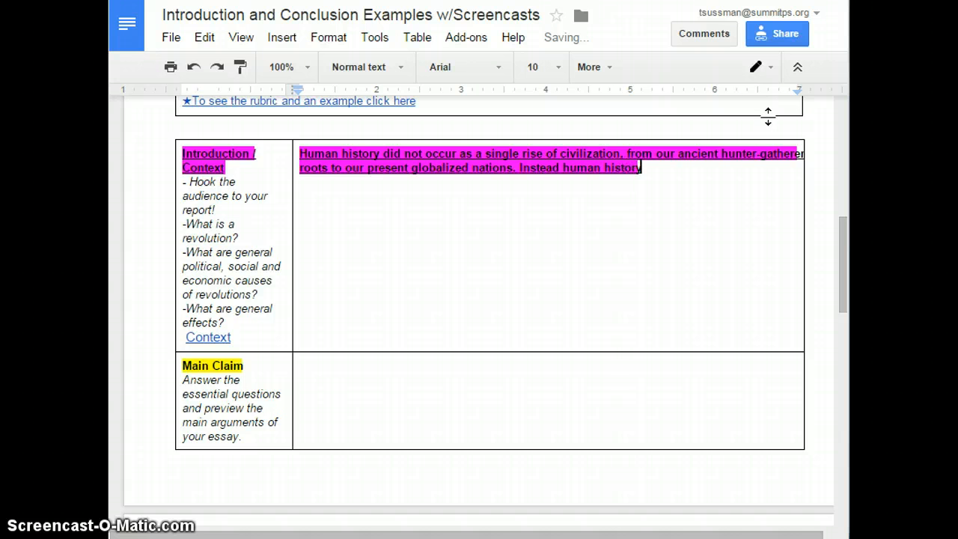
type(" took plac")
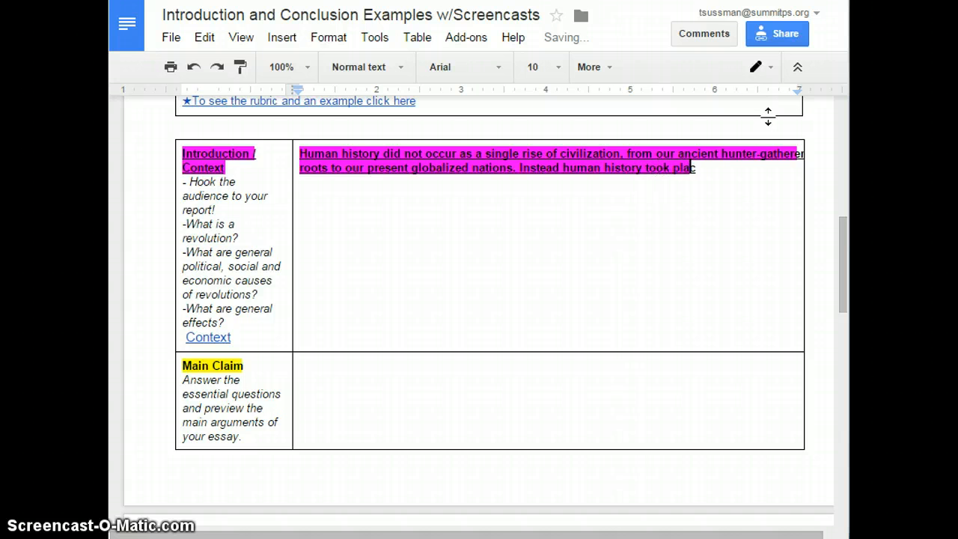
type("e as a")
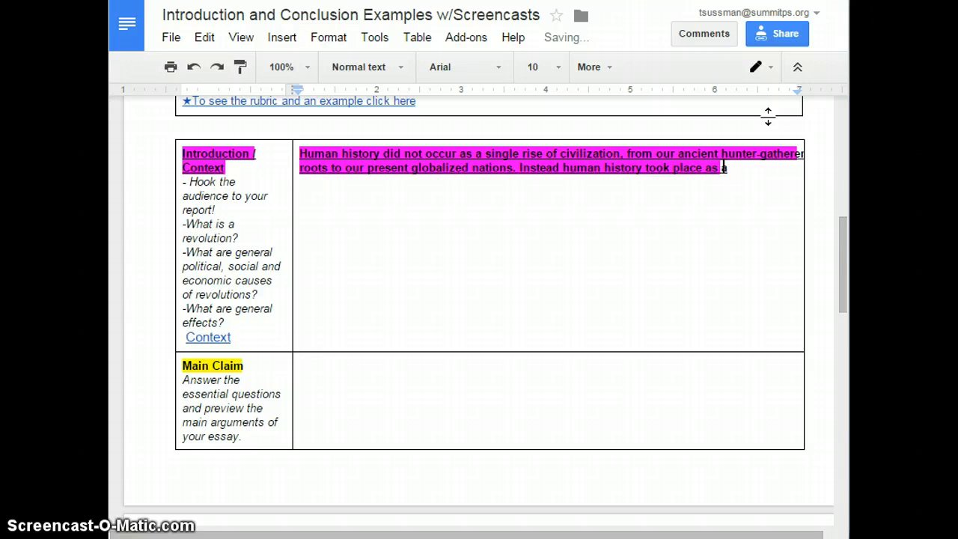
type(" series of")
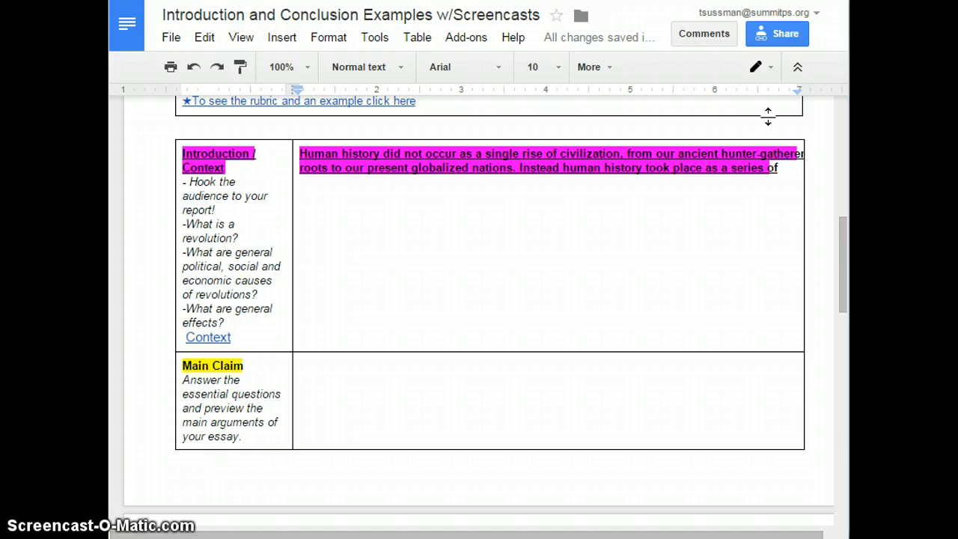
type("stories.")
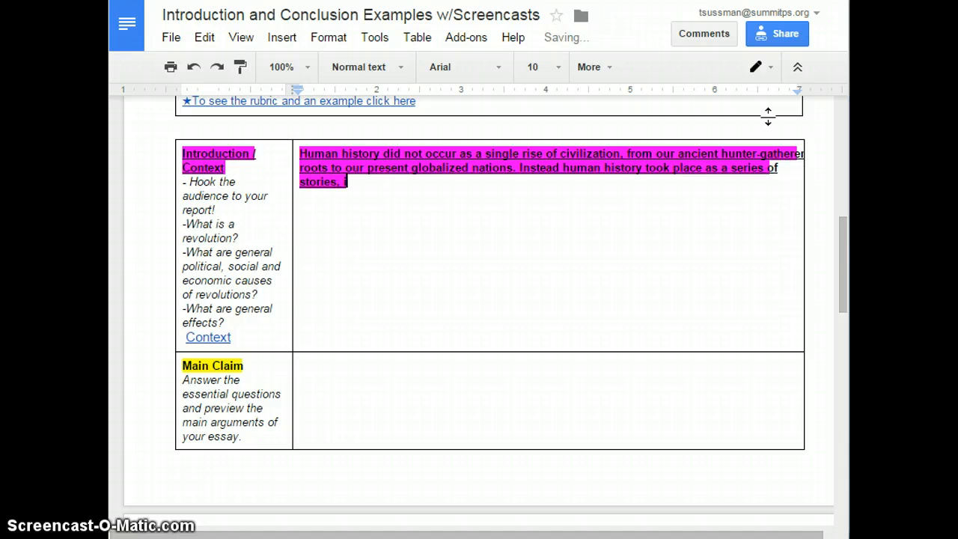
type("nclude")
key("BackSpace")
key("BackSpace")
type("ing both su")
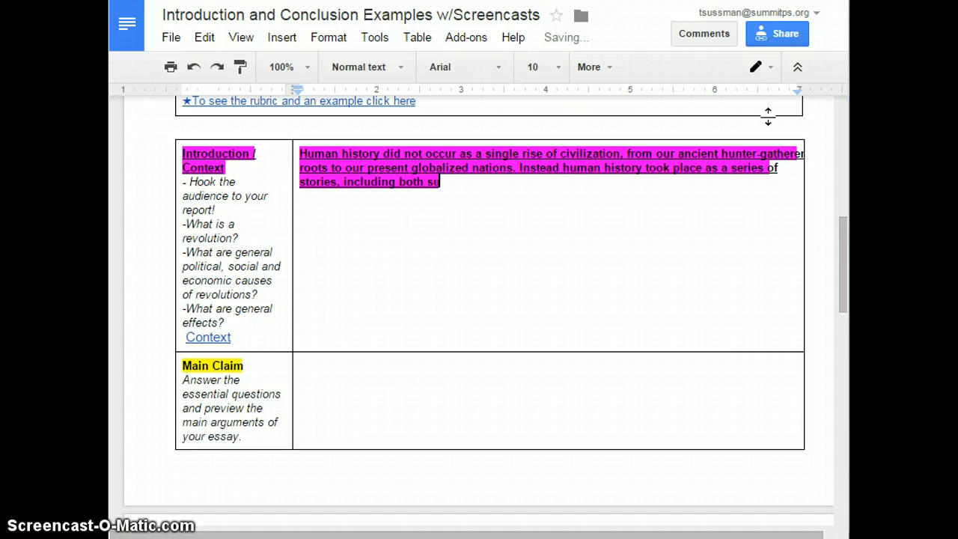
type("ccesses and fa")
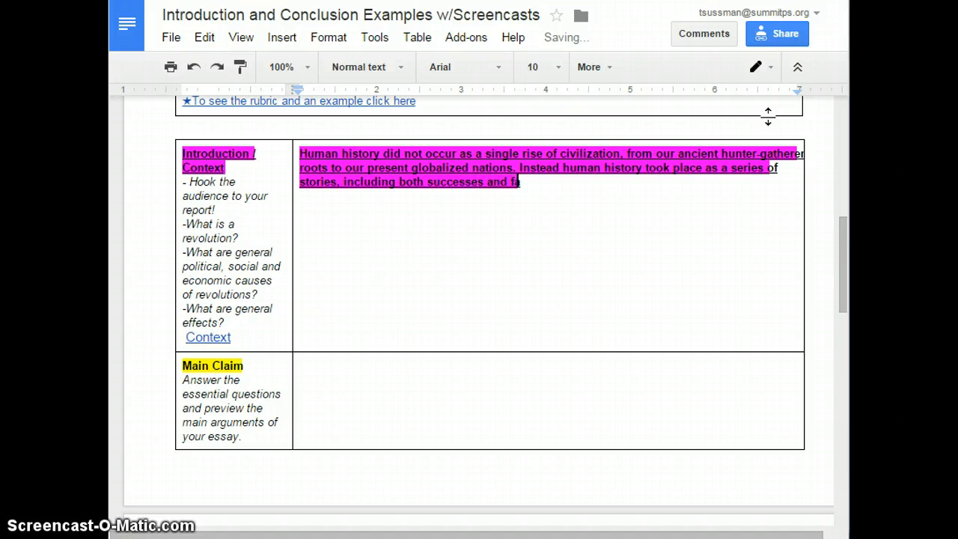
type("ilures, t")
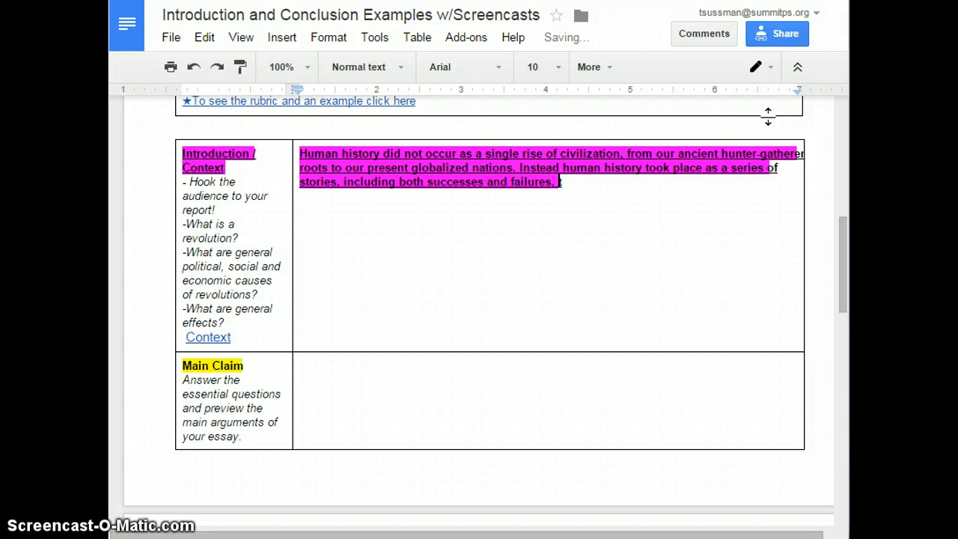
type("hat led us to wh")
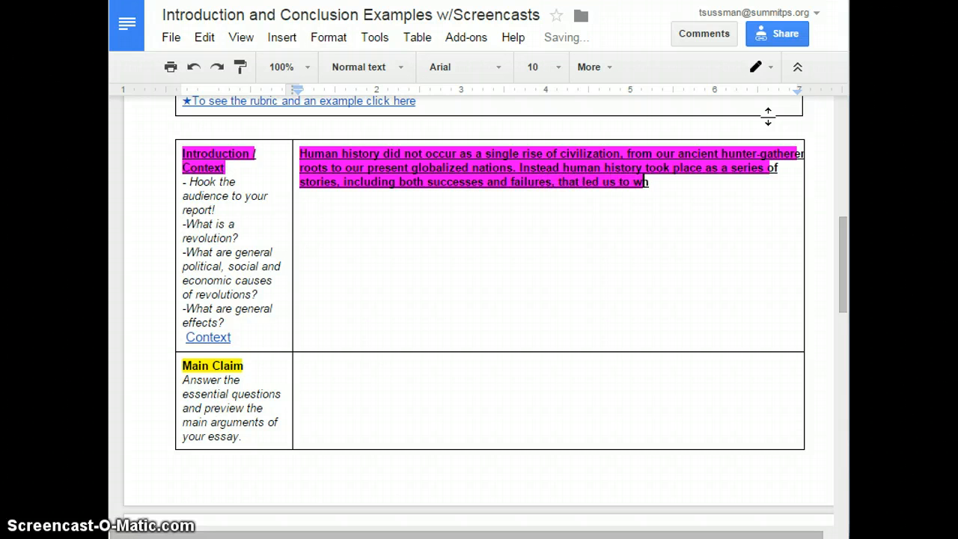
type("ere we are today.")
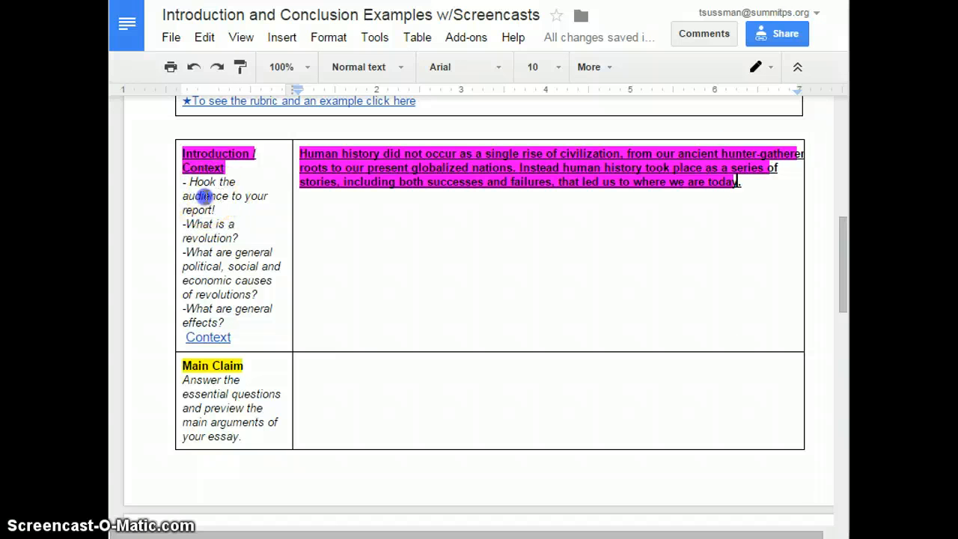
- Referring to the cell's prompts, start a third sentence at the paragraph's end: 'When the people of a country rise up against'
left_click(202, 193)
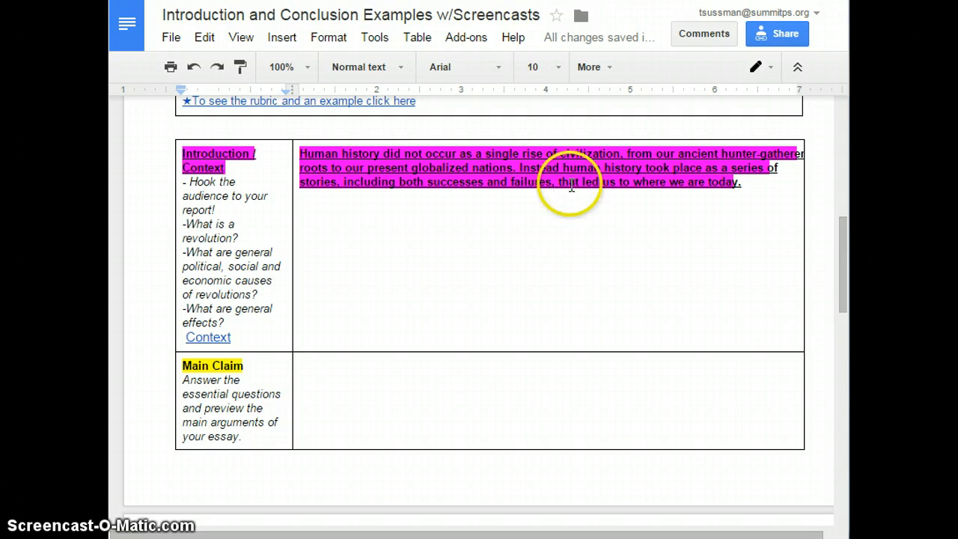
left_click(204, 240)
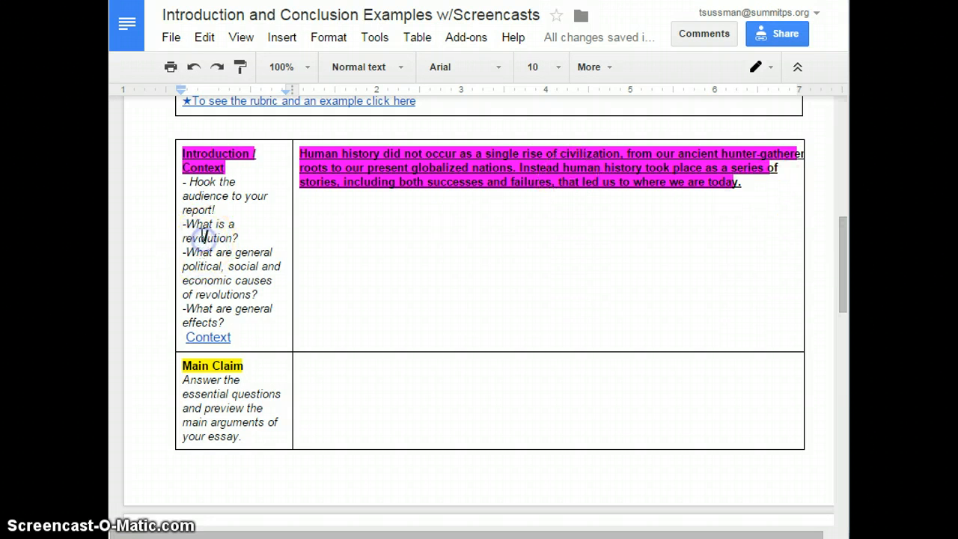
left_click(345, 191)
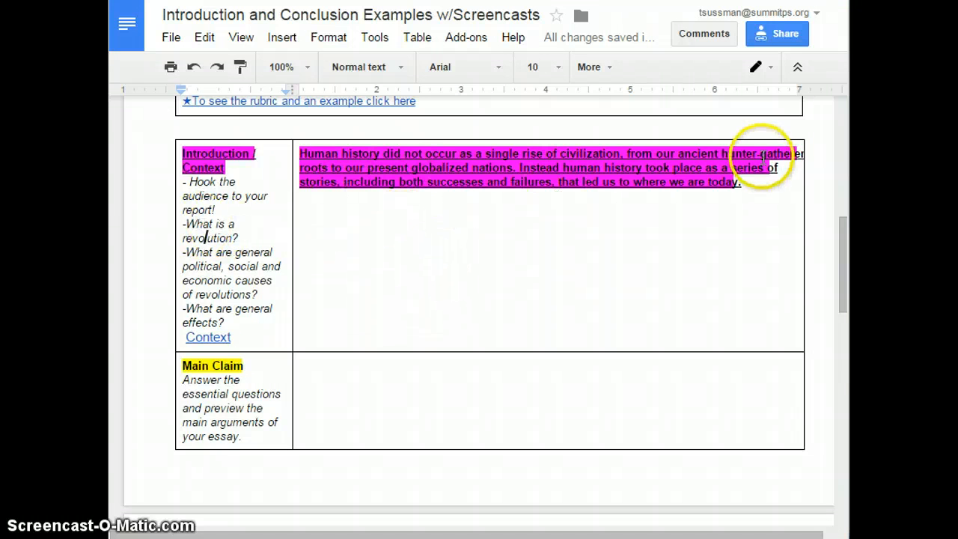
left_click(758, 186)
type("When")
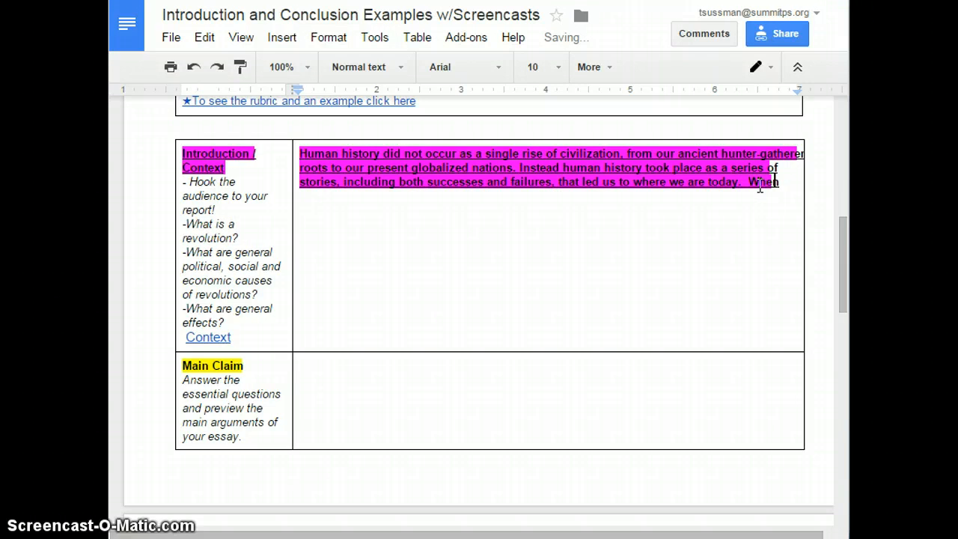
type(" the people of a")
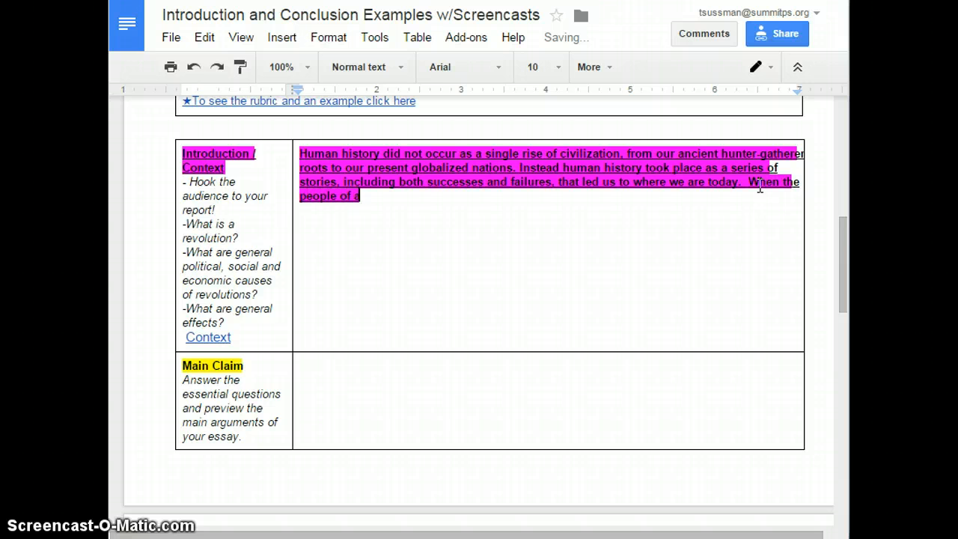
type(" country are")
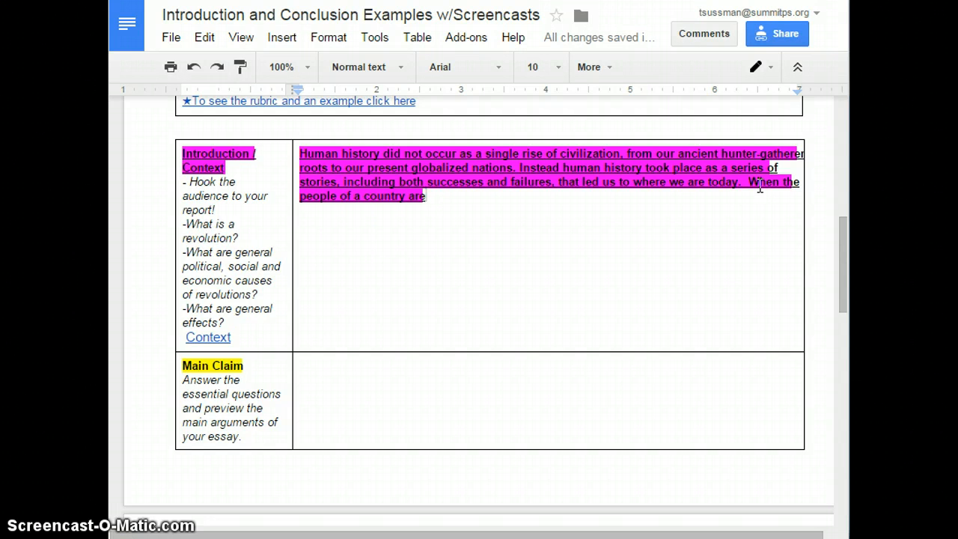
type("puse")
left_click(761, 148)
type("hed to the ex")
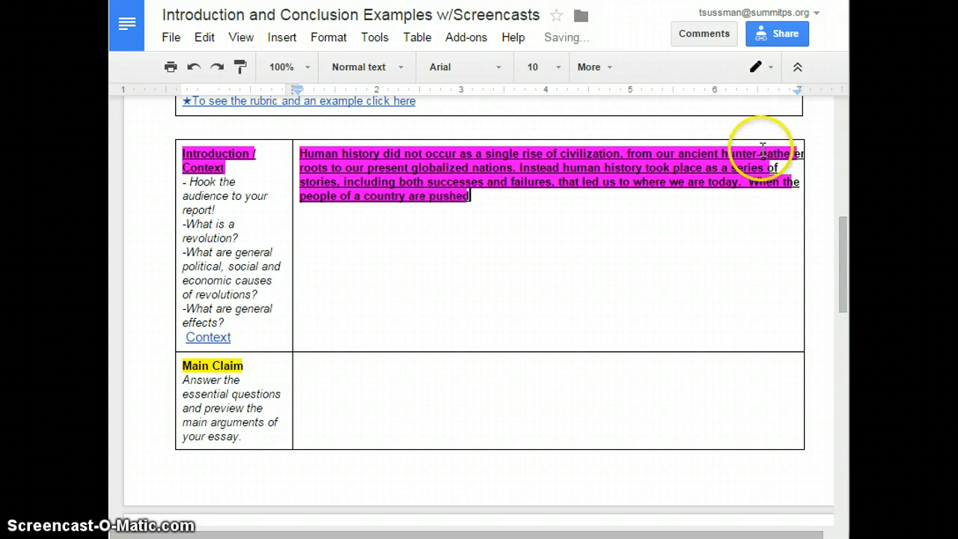
key("BackSpace")
key("BackSpace")
key("BackSpace")
key("BackSpace")
key("BackSpace")
key("BackSpace")
key("BackSpace")
key("BackSpace")
key("BackSpace")
key("BackSpace")
key("BackSpace")
key("BackSpace")
key("BackSpace")
key("BackSpace")
key("BackSpace")
key("BackSpace")
key("BackSpace")
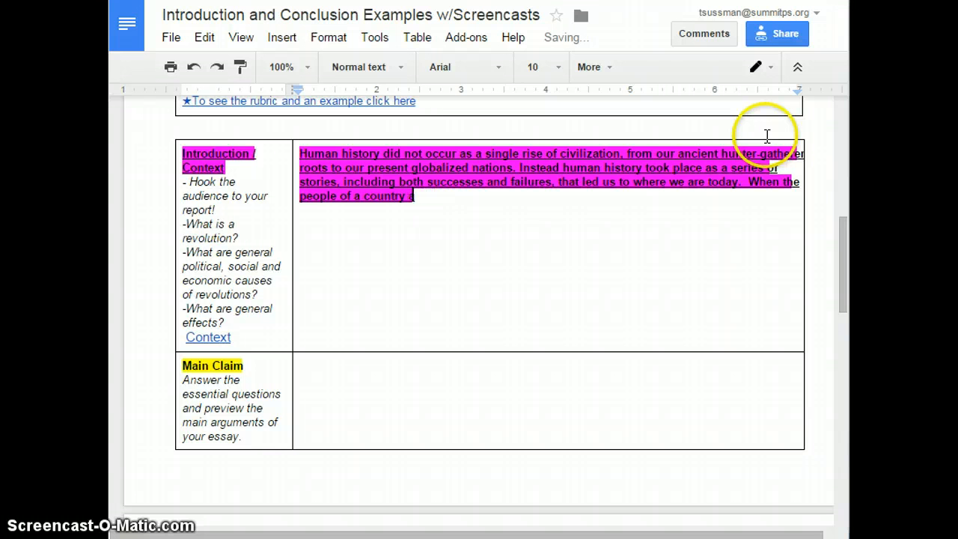
key("BackSpace")
key("BackSpace")
type("rise up")
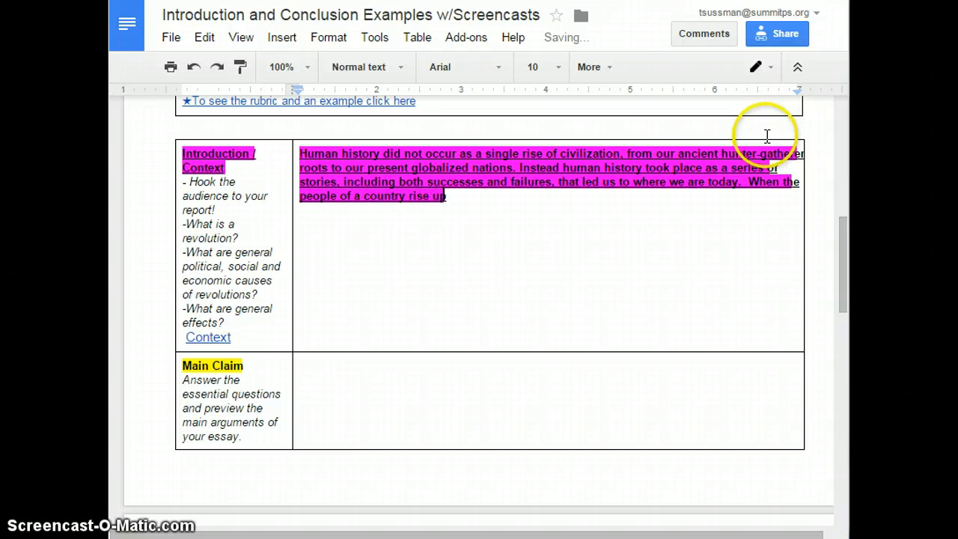
type(" against the")
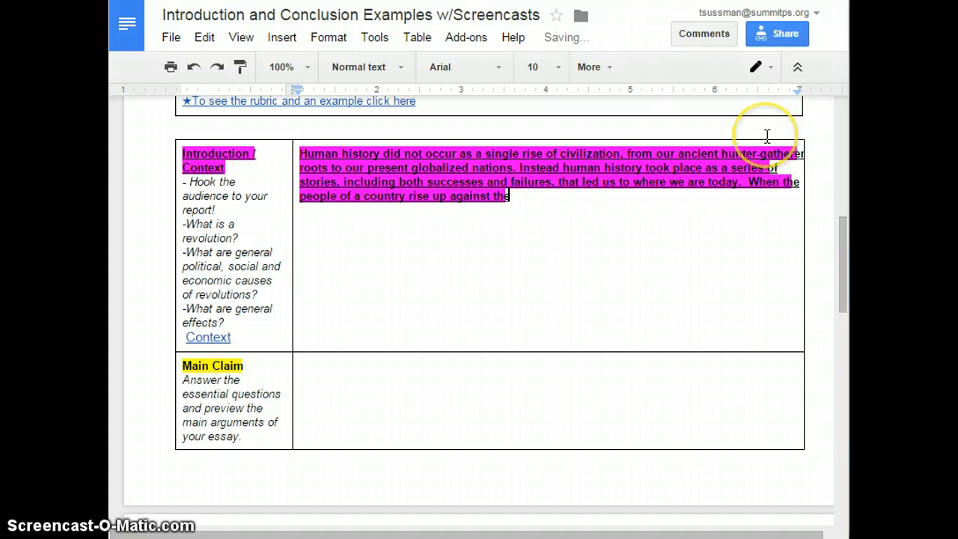
type(" govern")
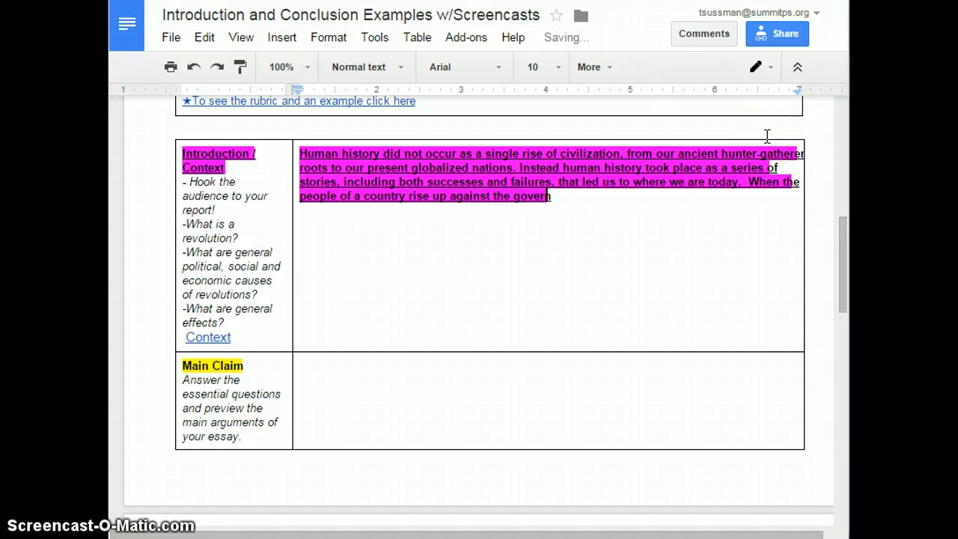
type("ment which rules them")
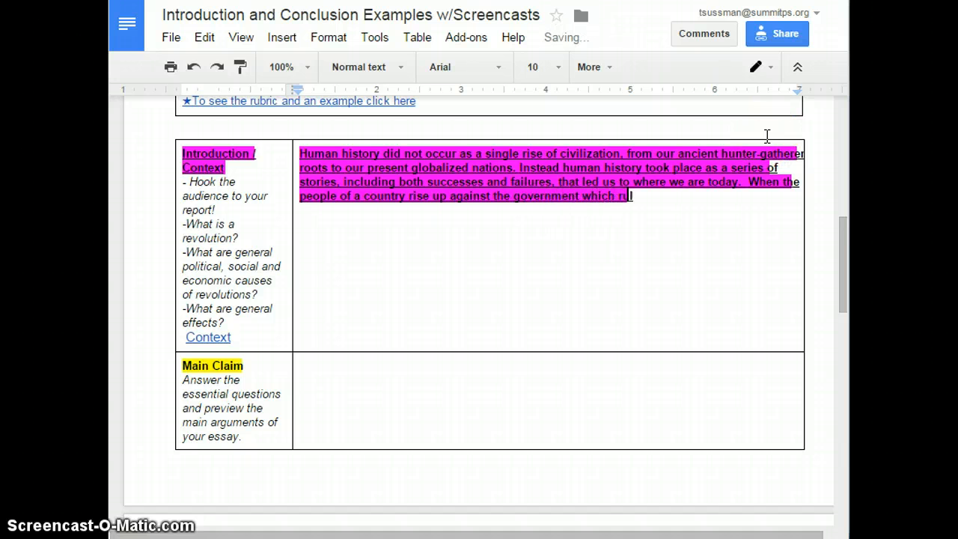
- Continue the third sentence with ' the government which rules them to force a change in the'
key("BackSpace")
key("BackSpace")
key("BackSpace")
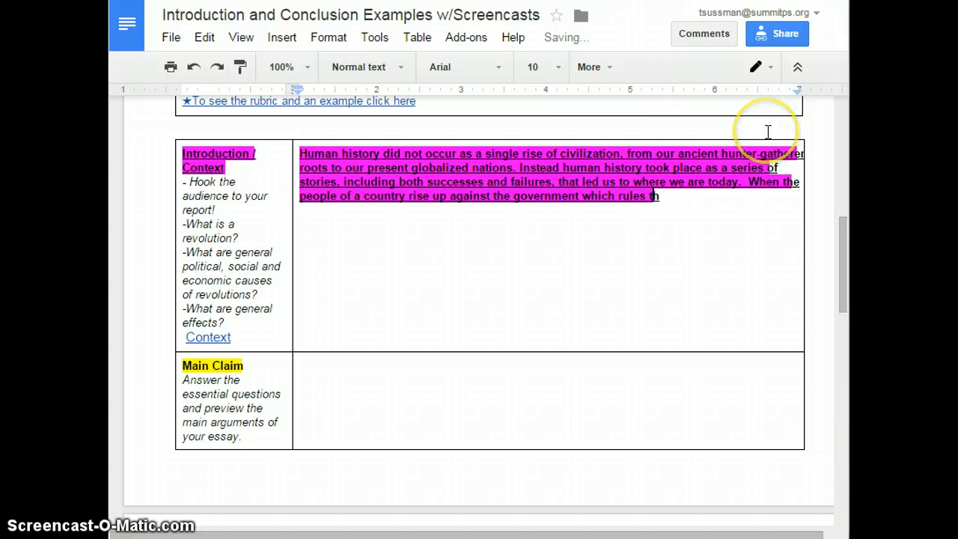
type("em to")
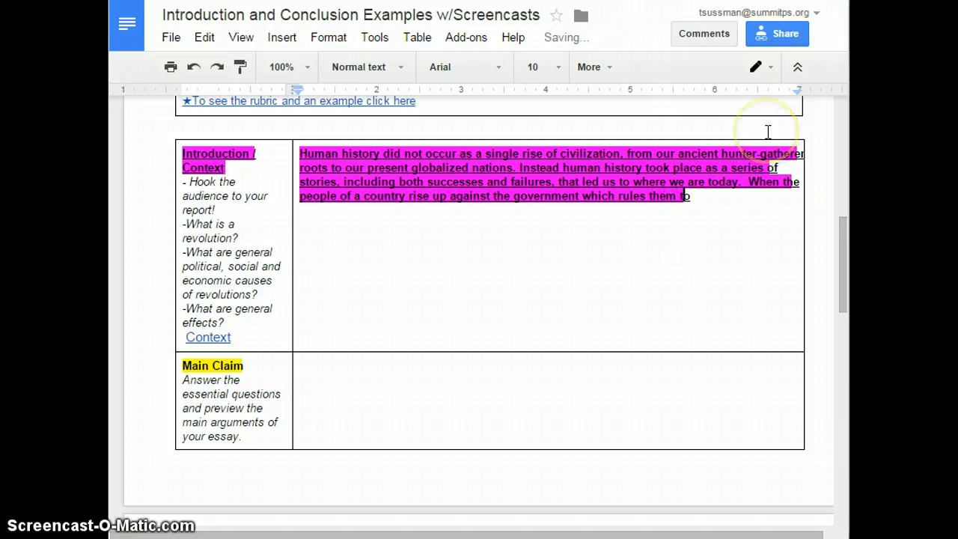
type(" force a ch")
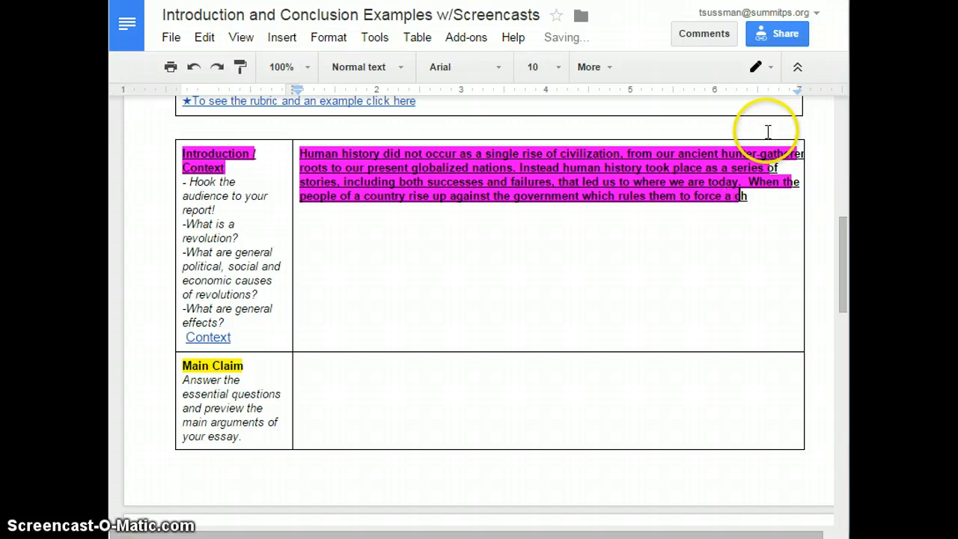
type("ange in the ")
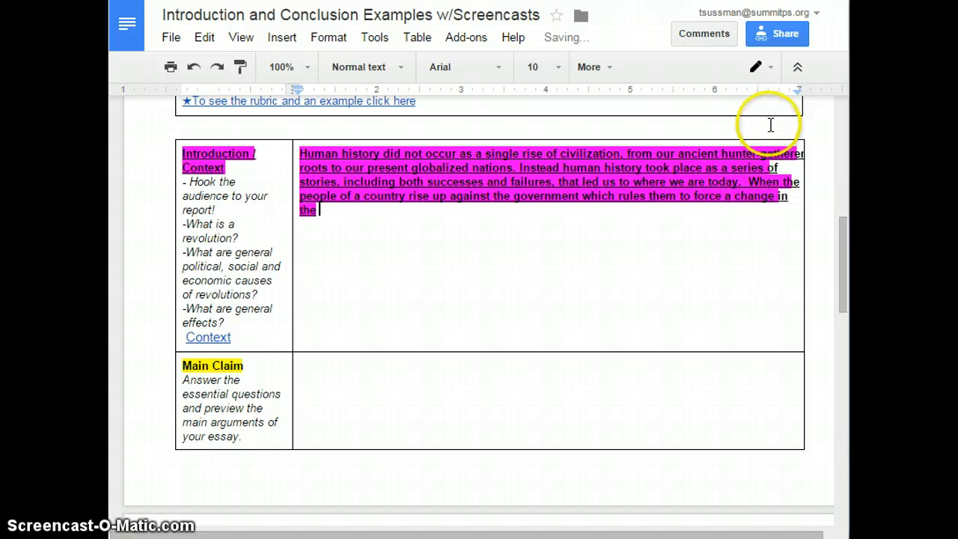
type("cond")
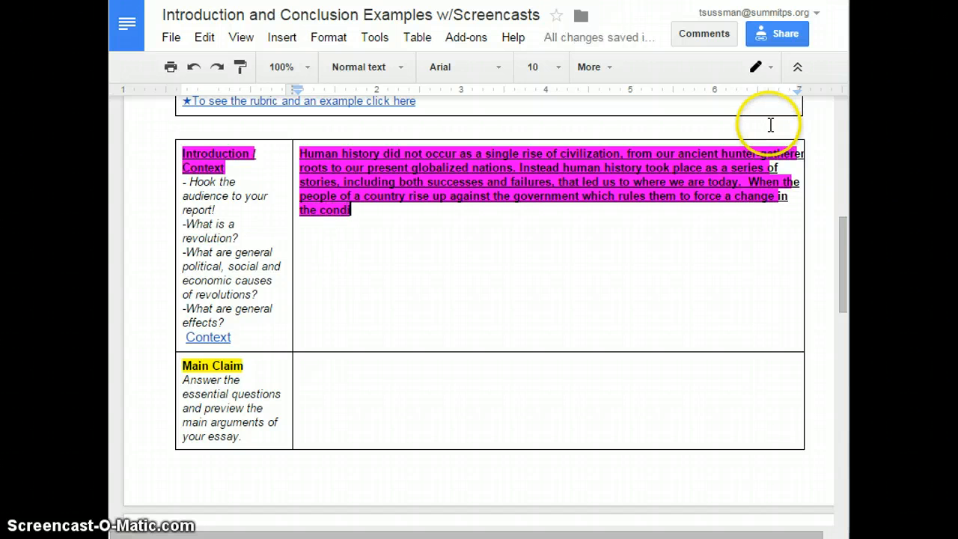
type("ion")
- Finish the sentence with ' conditions under which they live, a revolution has taken place.'
key("BackSpace")
key("BackSpace")
type("tion")
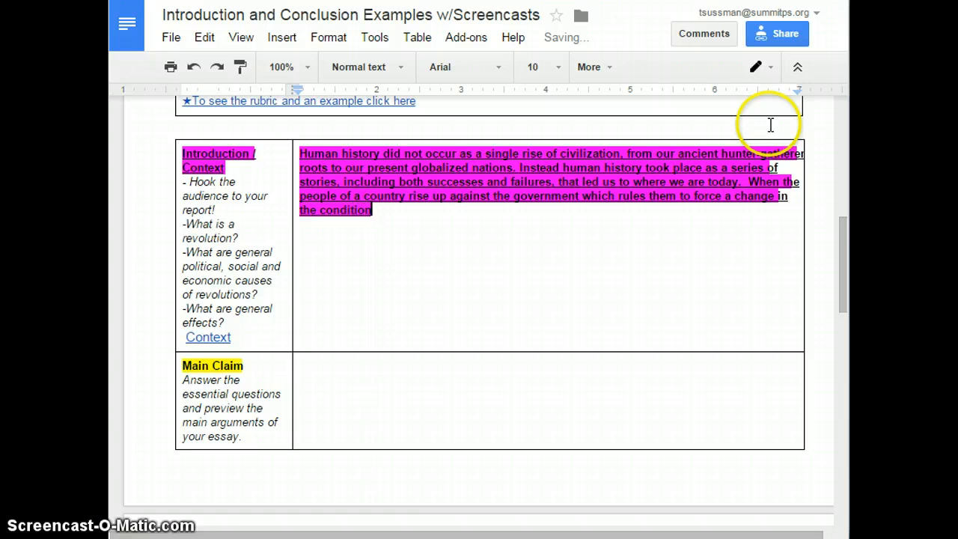
type("s under which the")
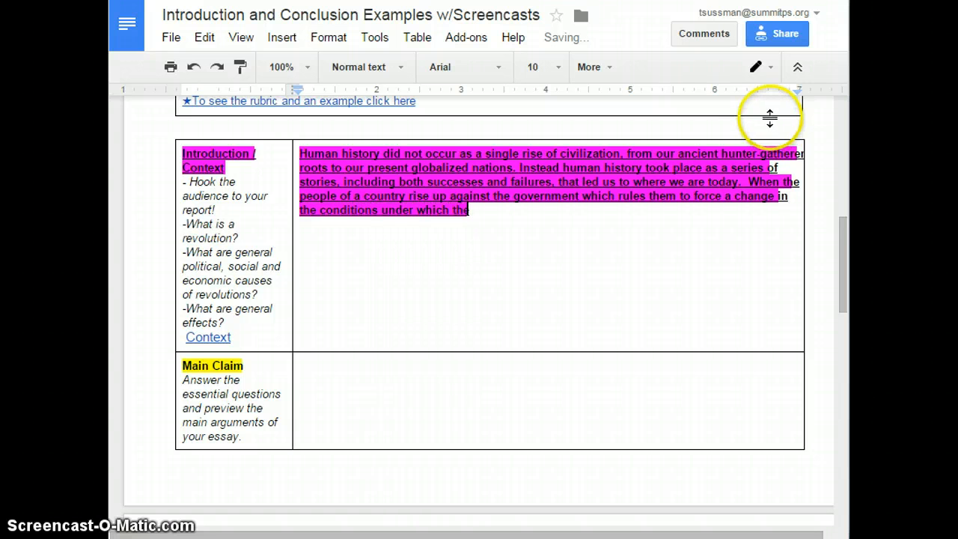
type("y live")
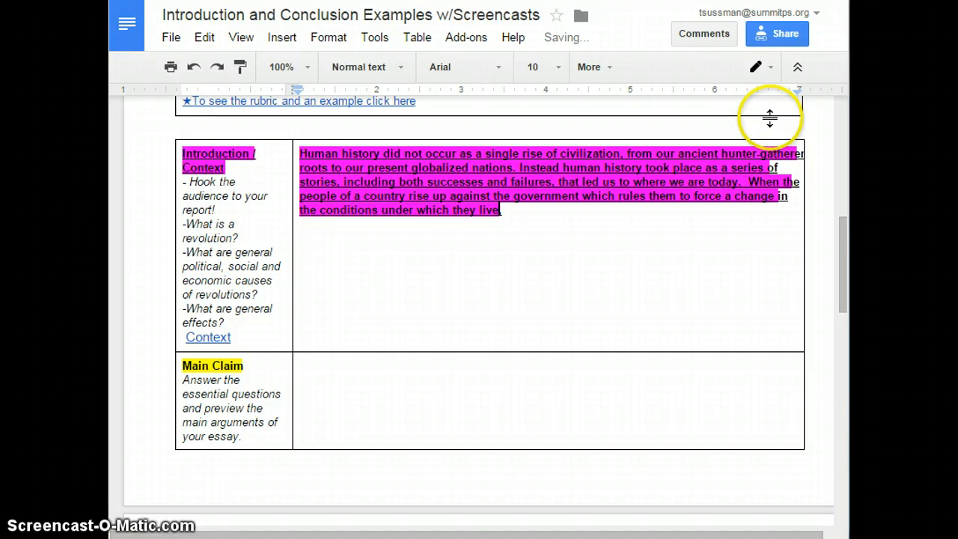
type(", a revolu")
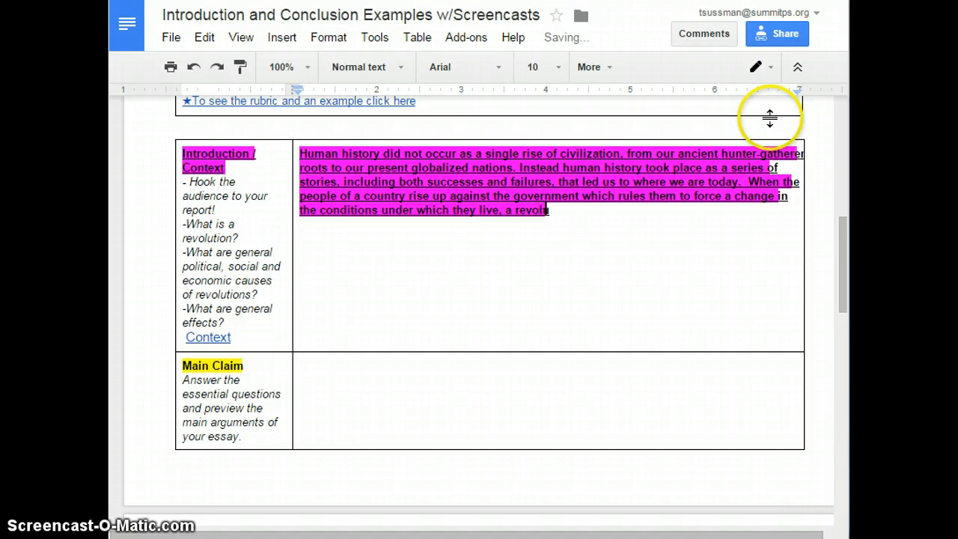
type("tion has take")
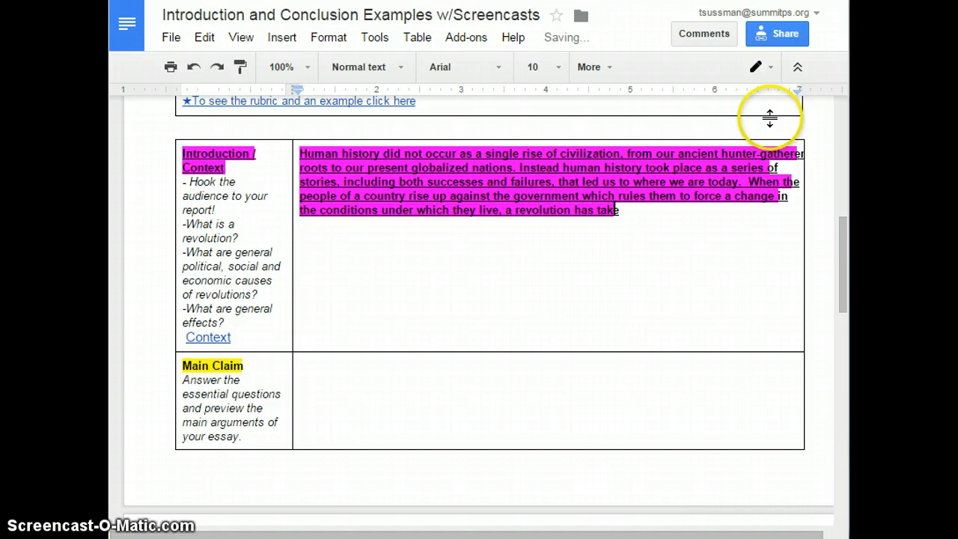
type("n place")
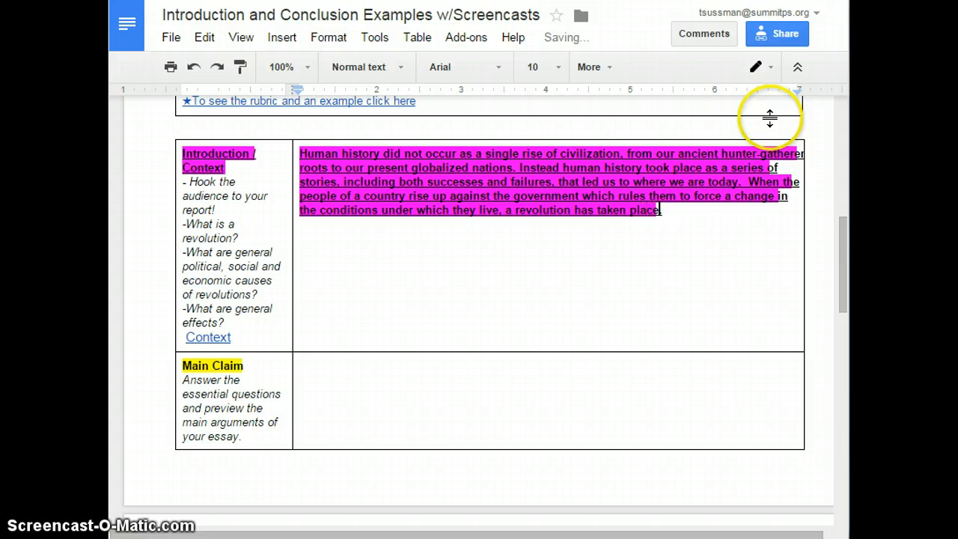
type(".")
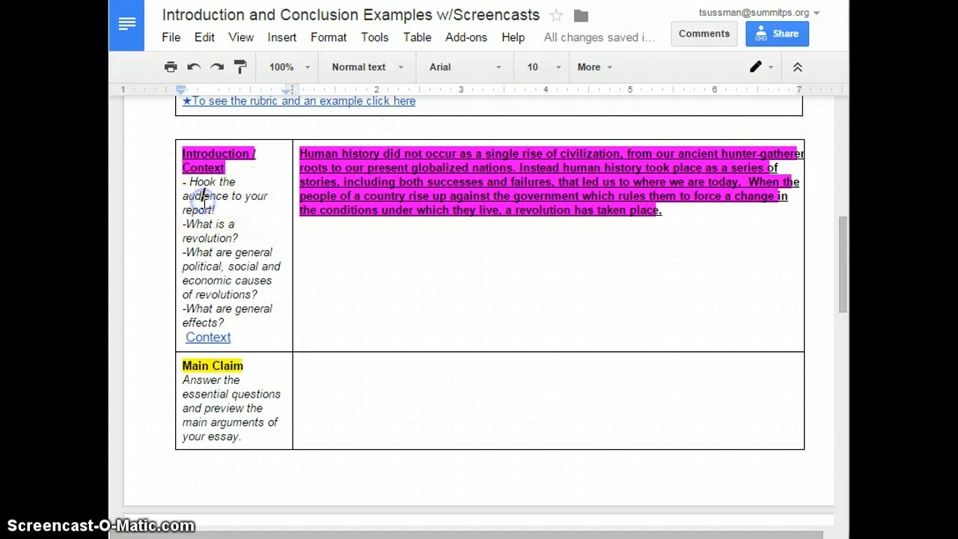
- Select the whole paragraph in the response cell and remove its underline formatting
left_click(207, 243)
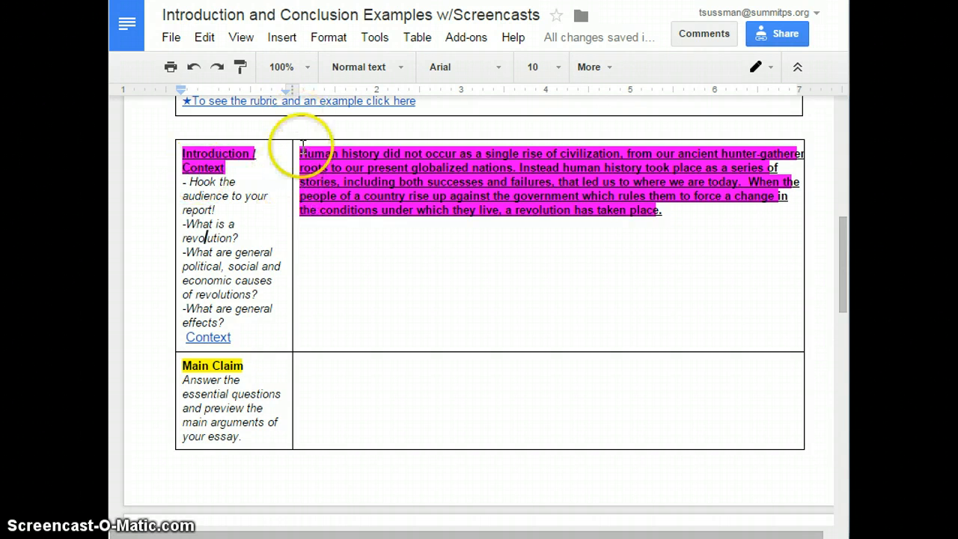
left_click_drag(299, 154, 753, 249)
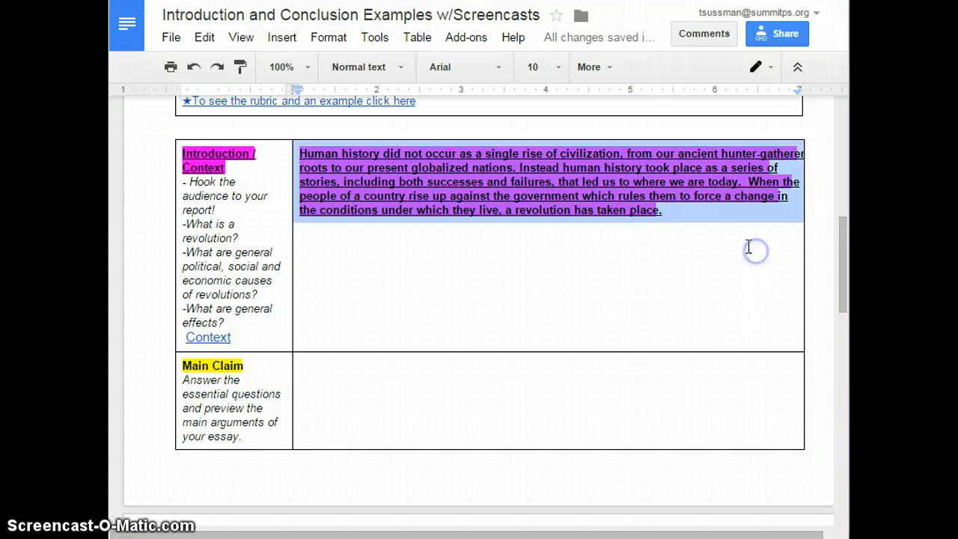
triple_click(431, 203)
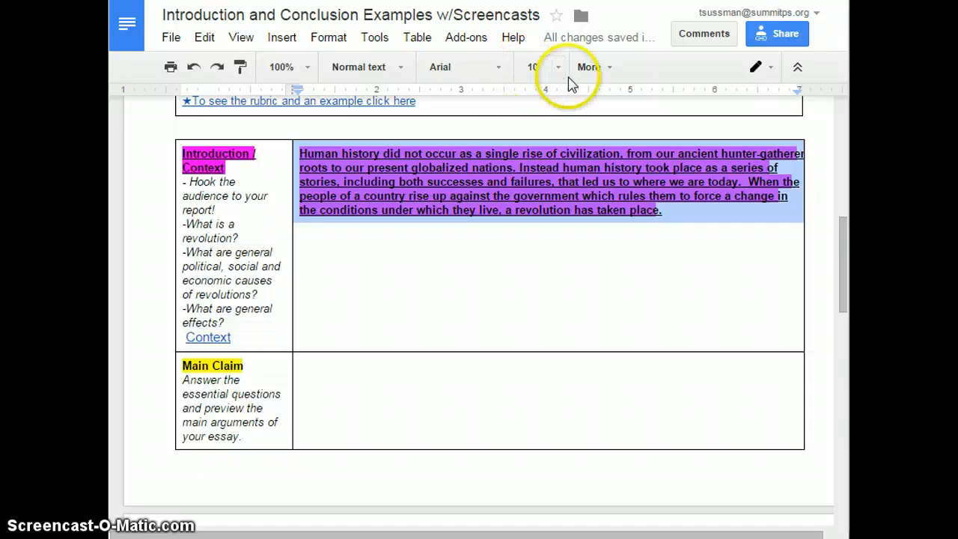
left_click(589, 67)
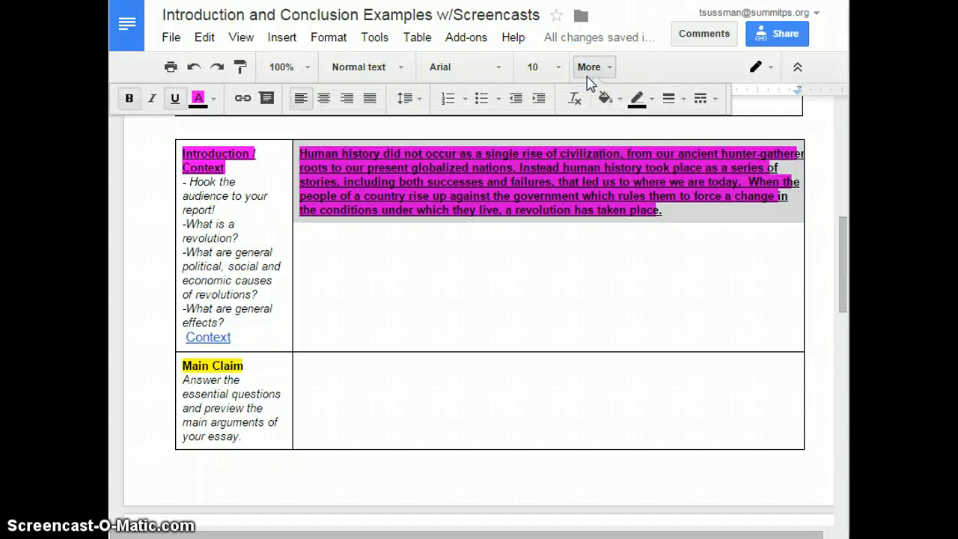
left_click(173, 98)
left_click(481, 229)
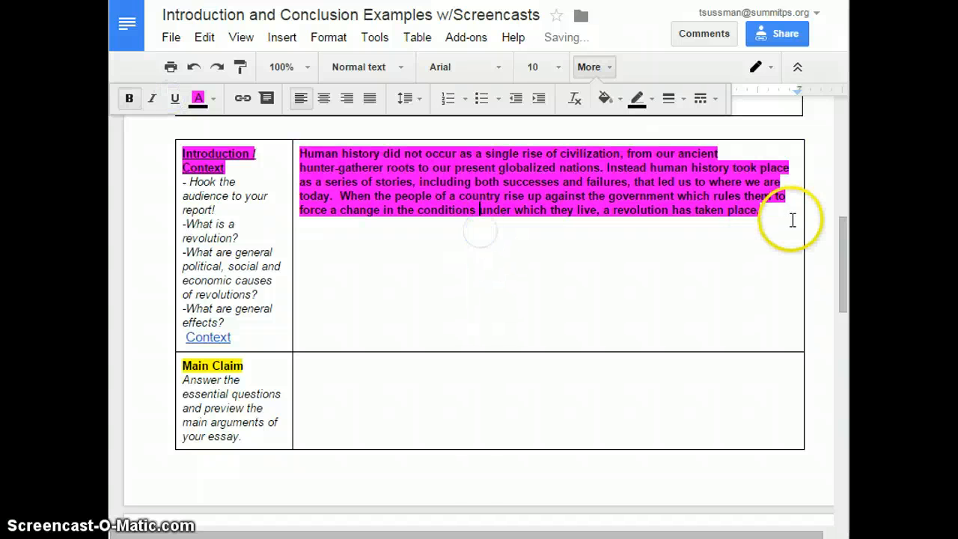
left_click(770, 212)
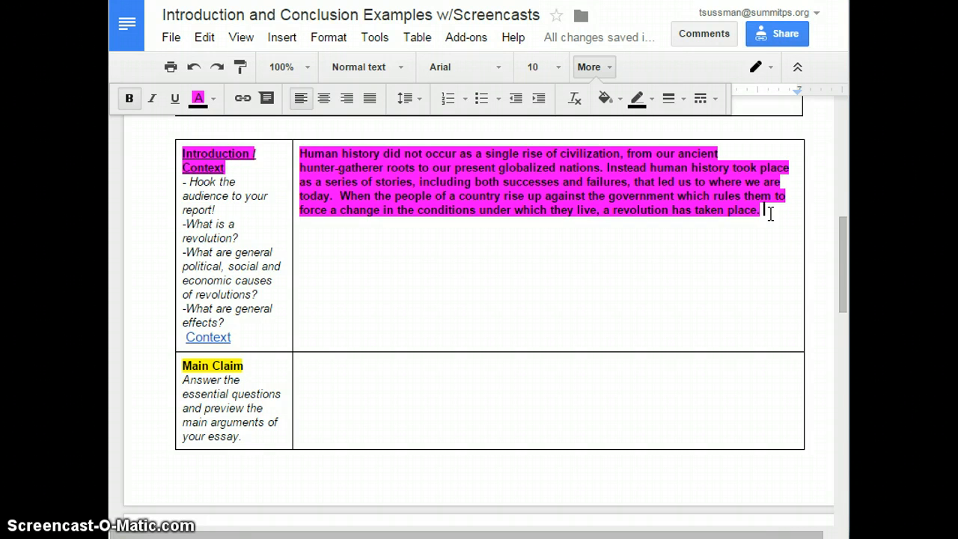
- At the paragraph's end, start a fourth sentence: 'Revolutions have varied causes, but in most revolutions the'
type("Revol")
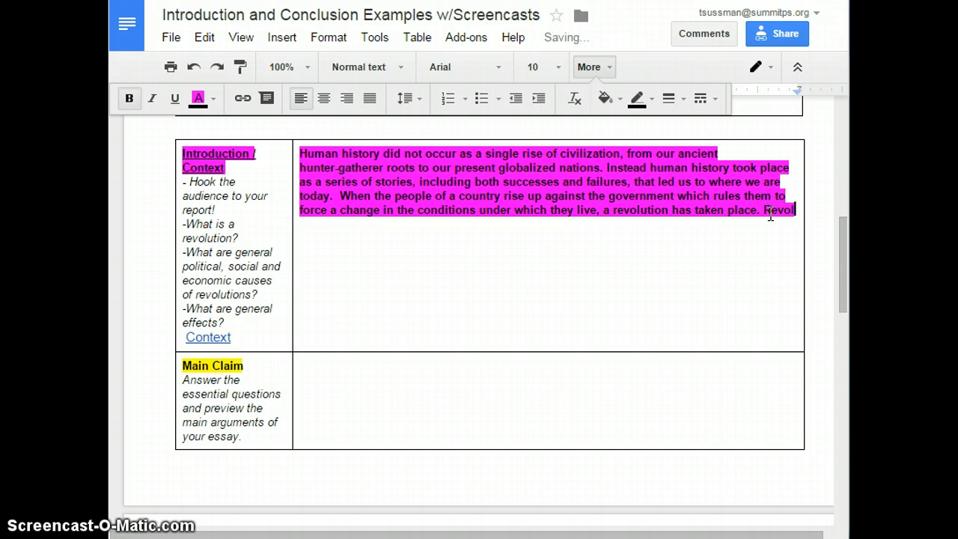
type("utions hav")
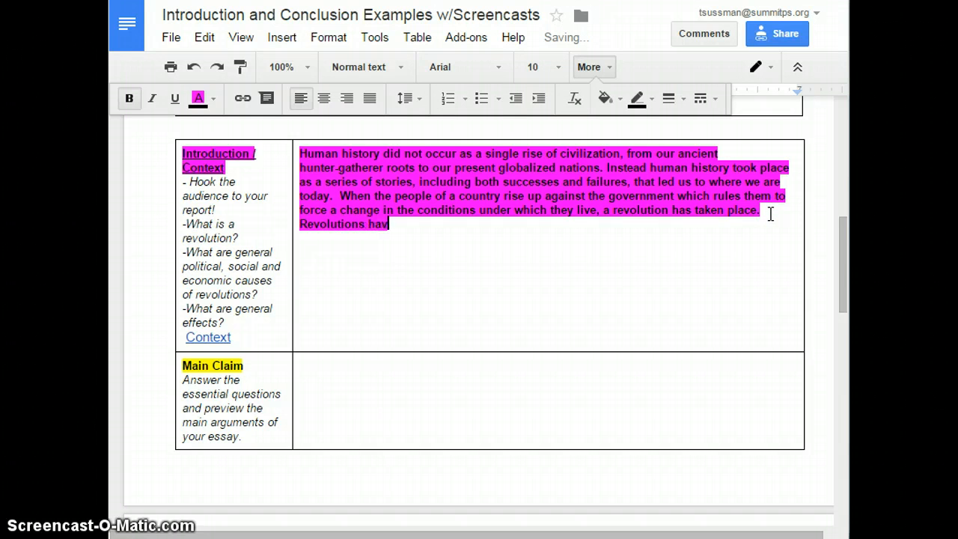
type("e varied causes. ")
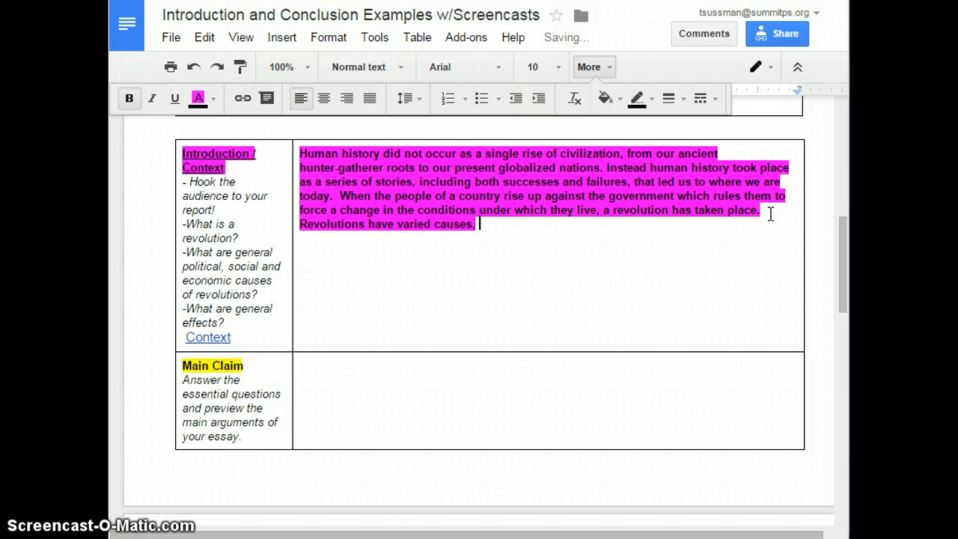
key("BackSpace")
key("BackSpace")
type(", but in most ")
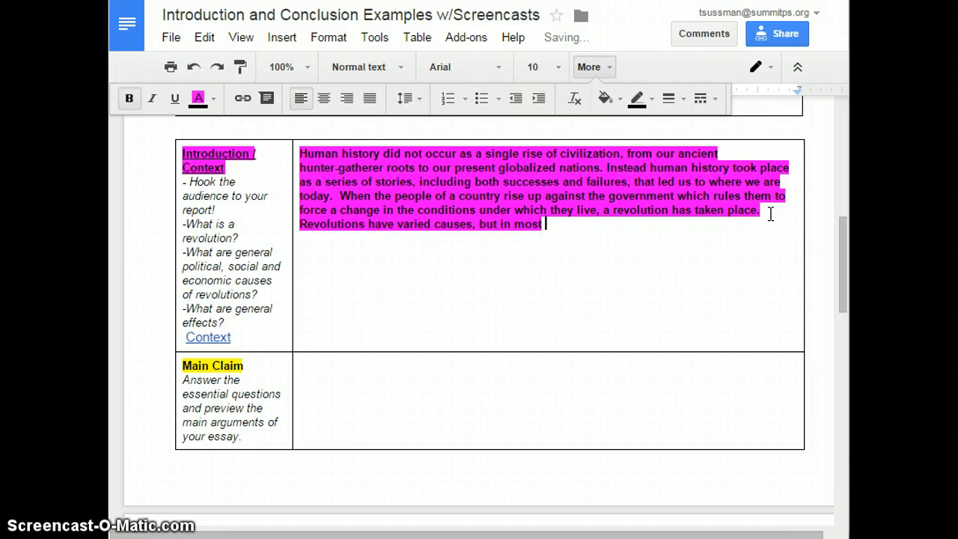
type("revolution")
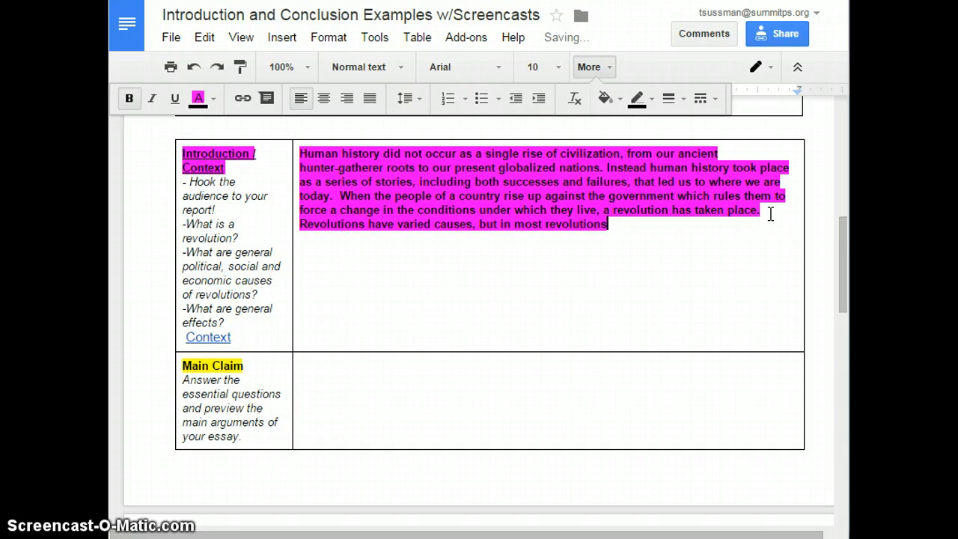
type("s")
key("BackSpace")
key("BackSpace")
key("BackSpace")
key("BackSpace")
key("BackSpace")
type("tions the intiial")
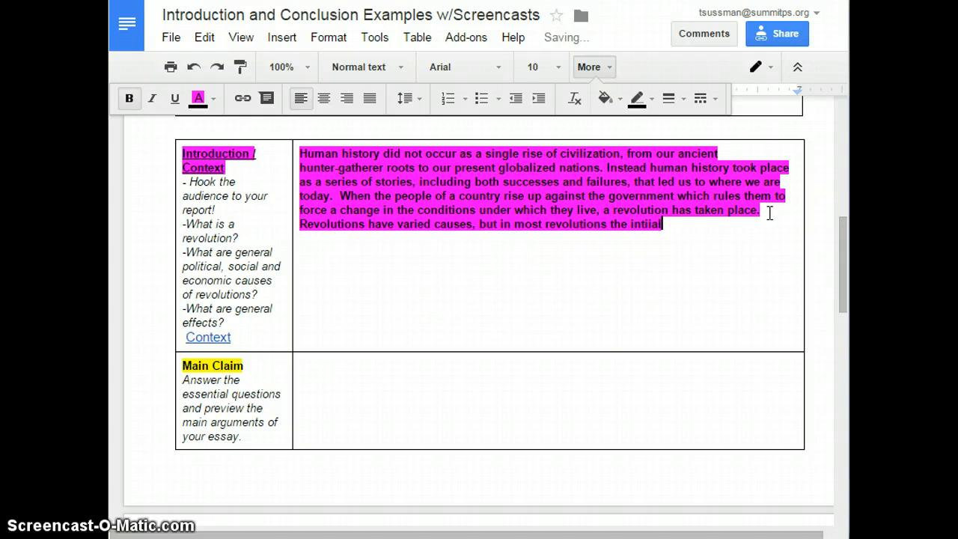
key("BackSpace")
key("BackSpace")
key("BackSpace")
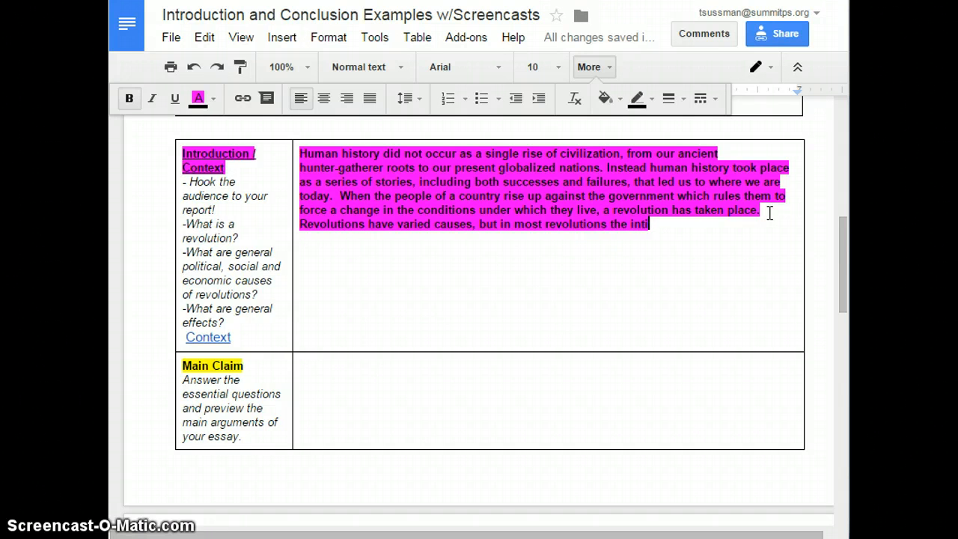
key("BackSpace")
key("BackSpace")
key("BackSpace")
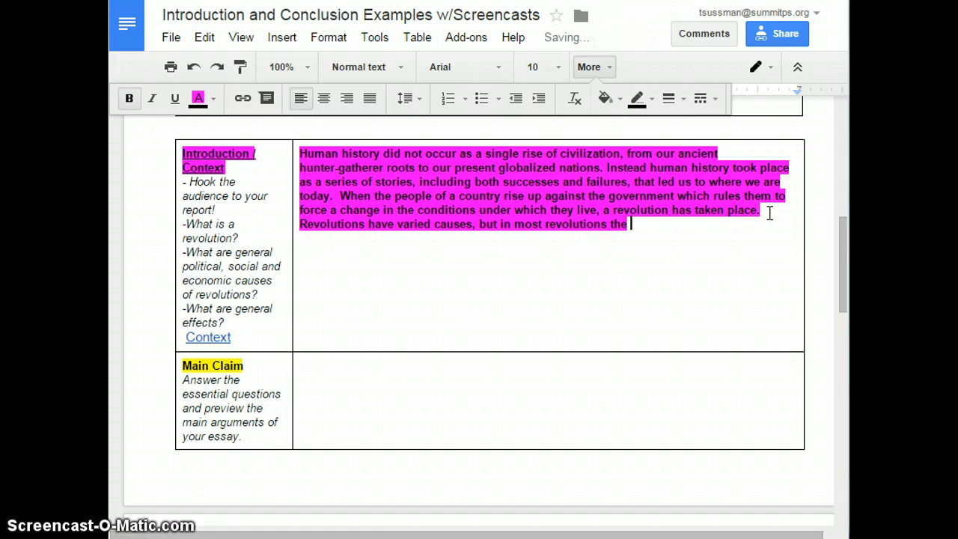
- Complete the sentence with ' revolutionary drive is fueled by oppression.'
type("revolutuona")
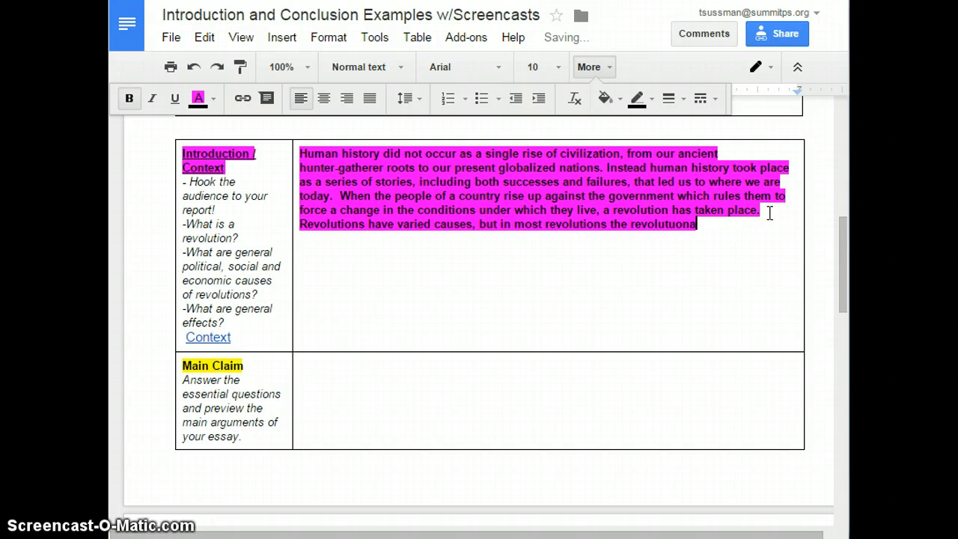
key("BackSpace")
key("BackSpace")
key("BackSpace")
key("BackSpace")
type("ionary drive is fu")
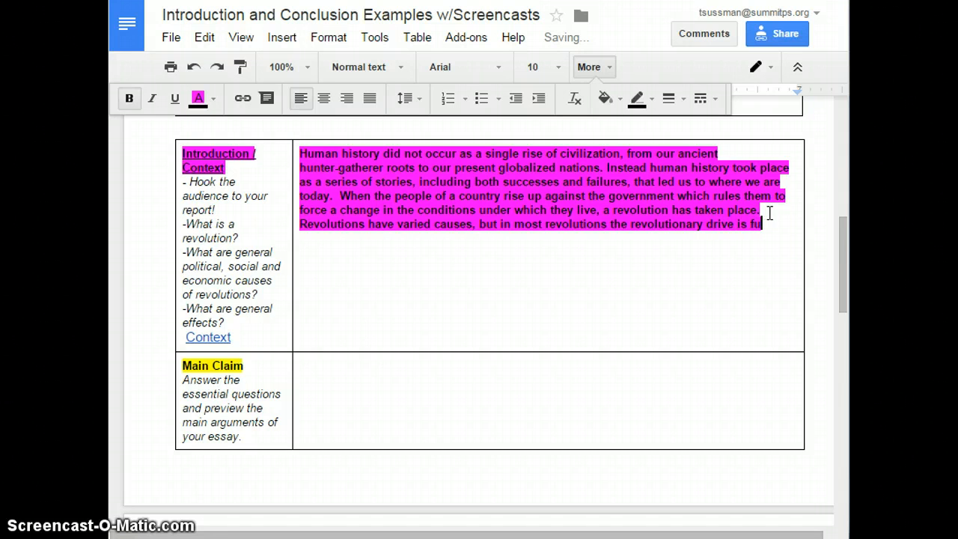
type("eled by ")
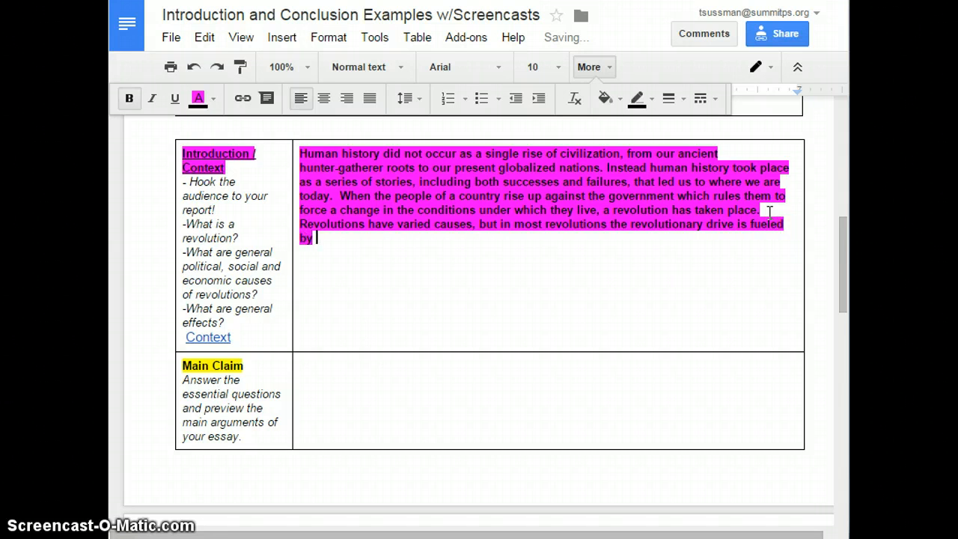
type("oppressio")
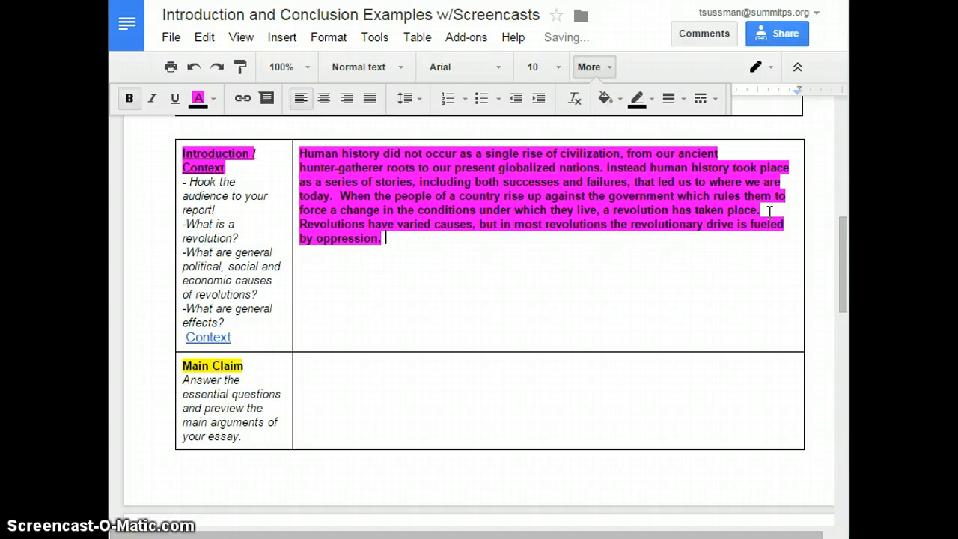
type("n. When ")
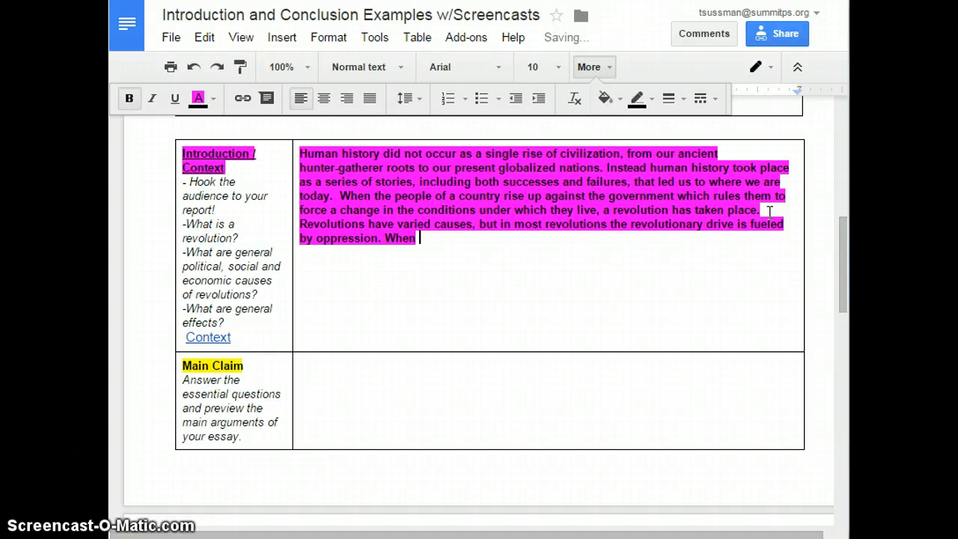
type("people are opp")
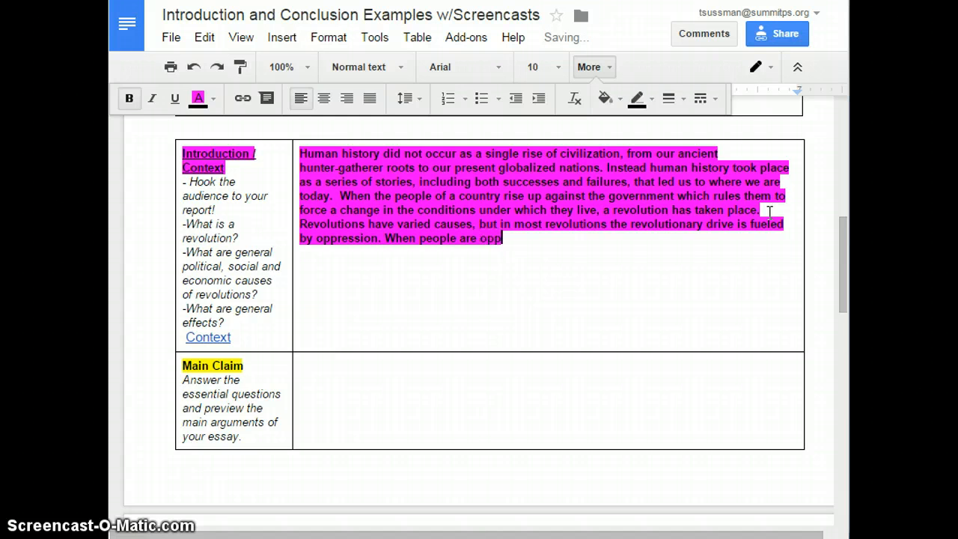
type("ressed e")
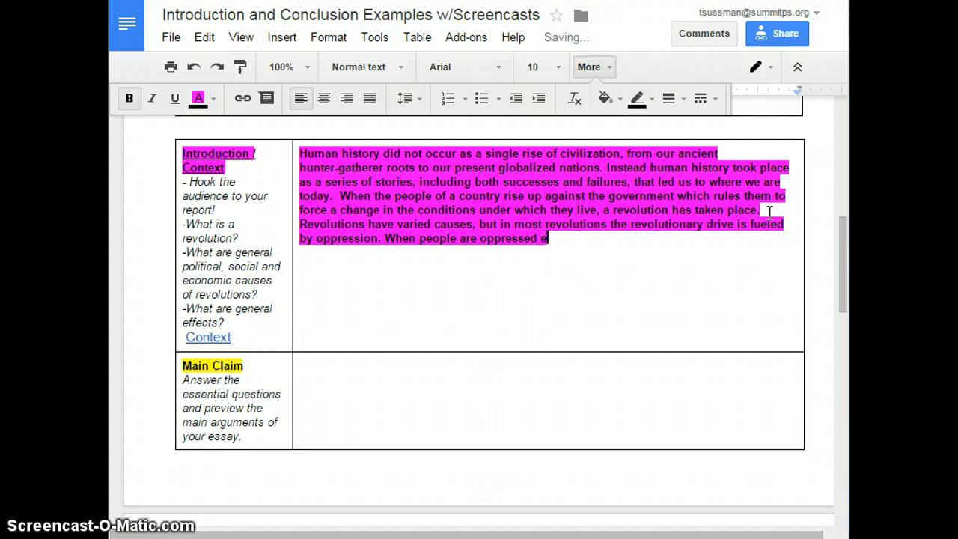
type("ither politica")
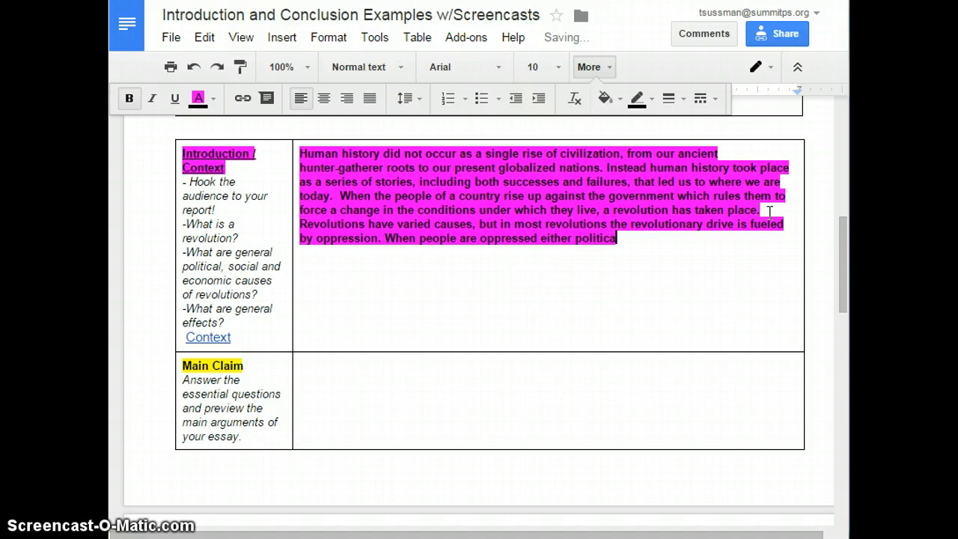
type("lly. econo")
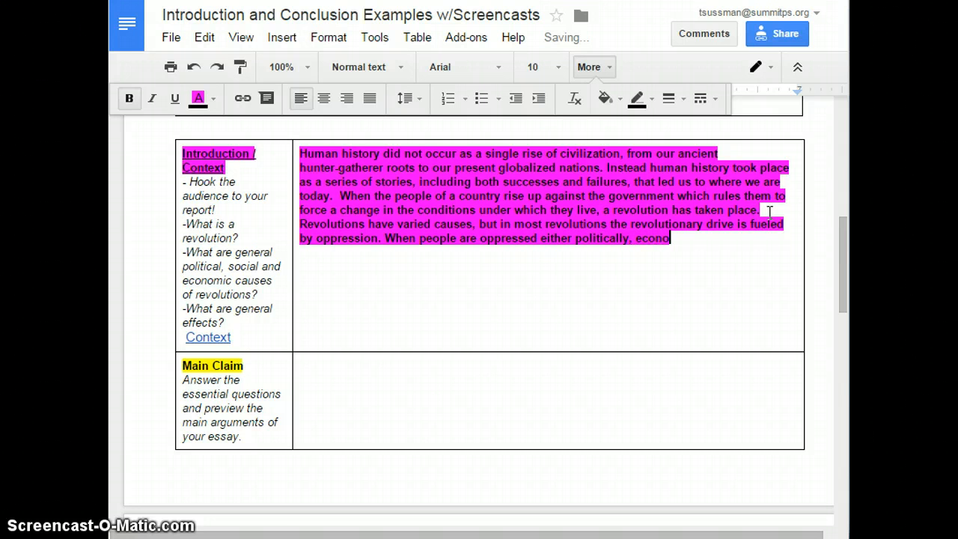
type("mically")
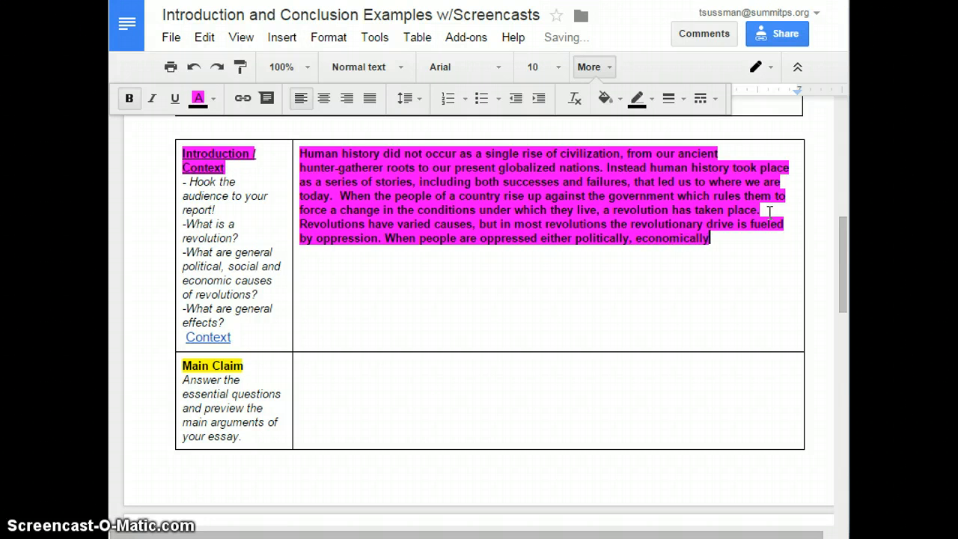
type(", or socia")
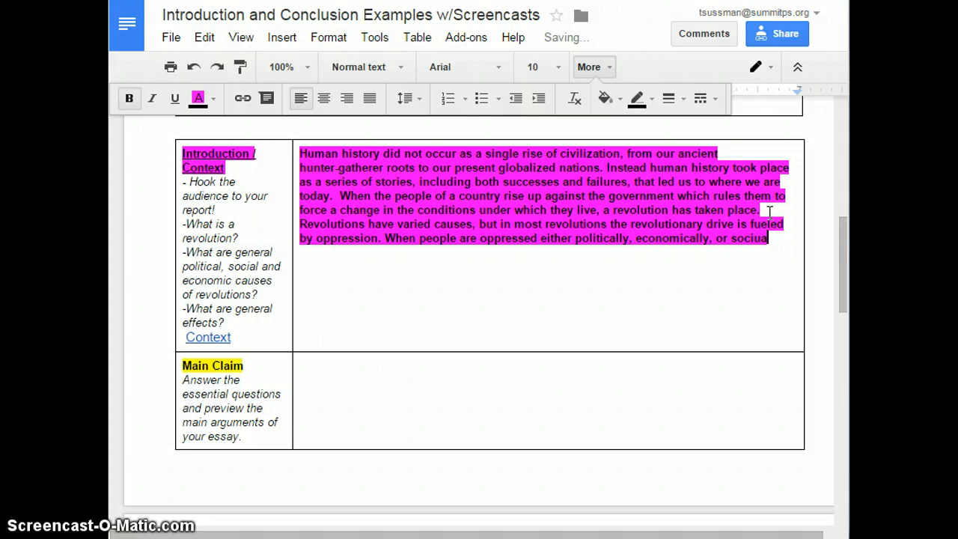
type("lly, they have ")
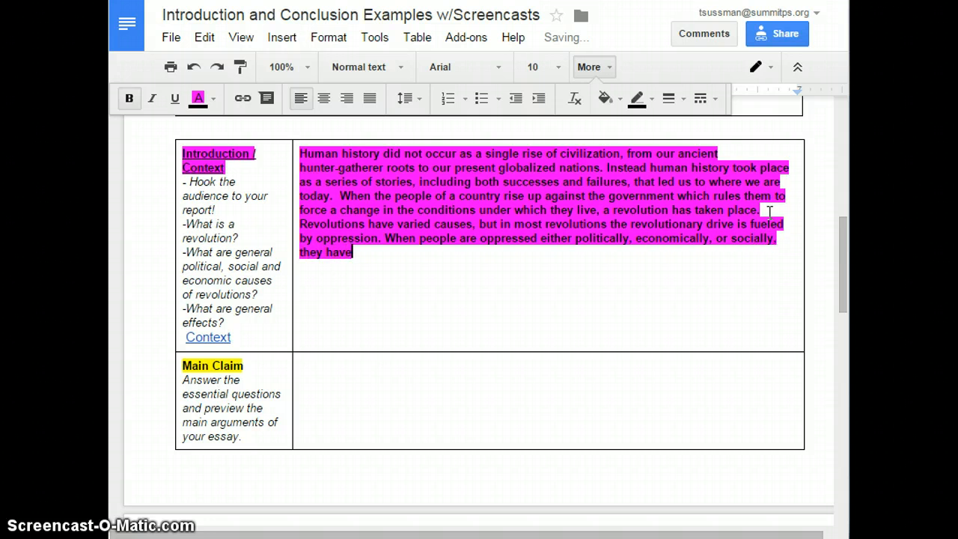
type("a poi")
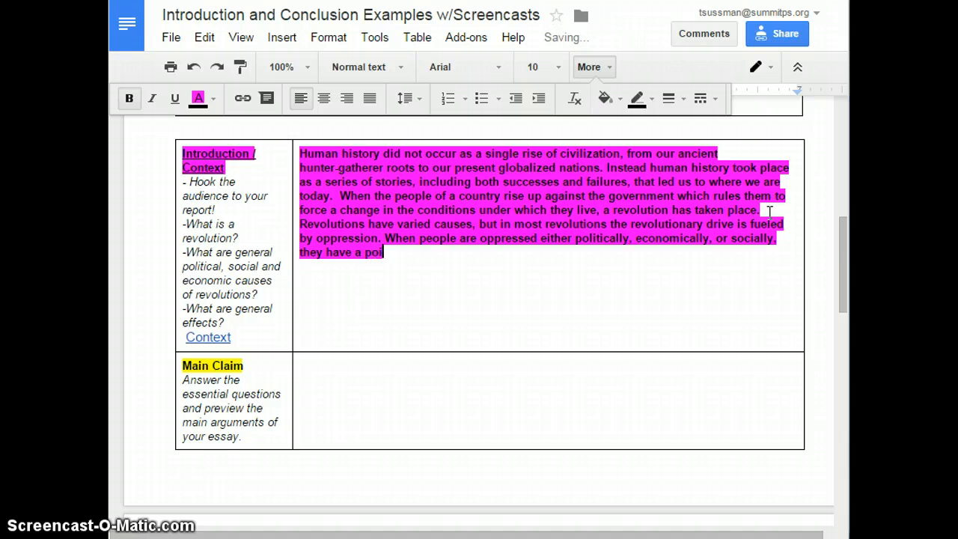
type("nt at which the")
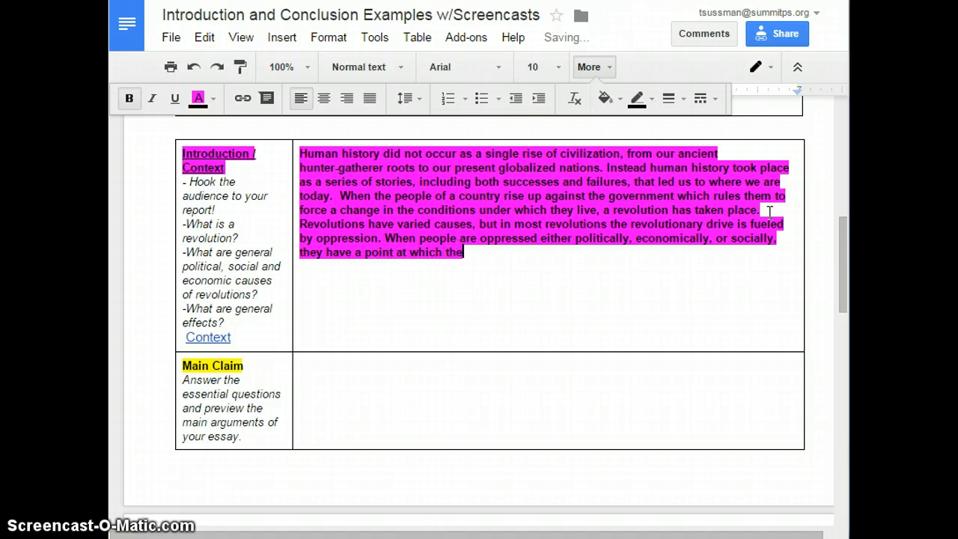
type("y will no lo")
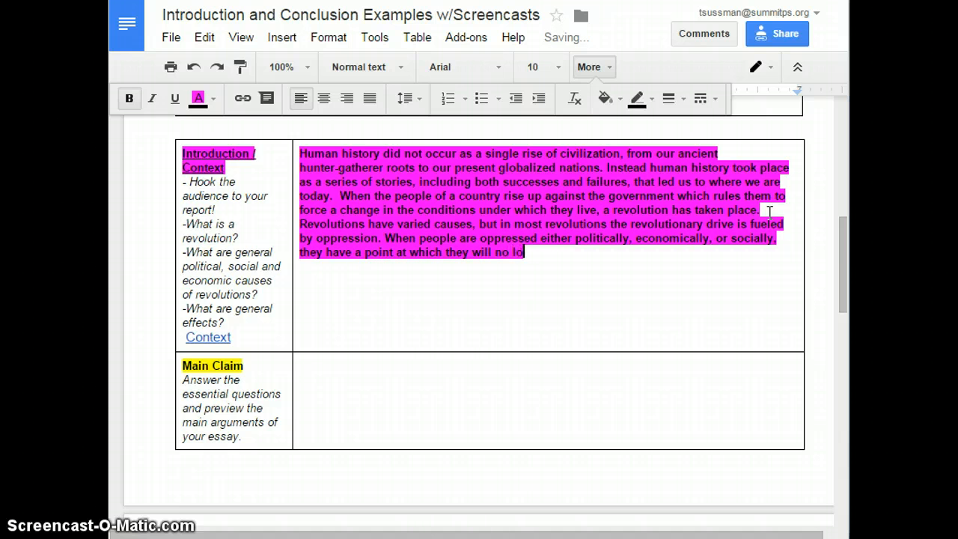
type("nger permit t")
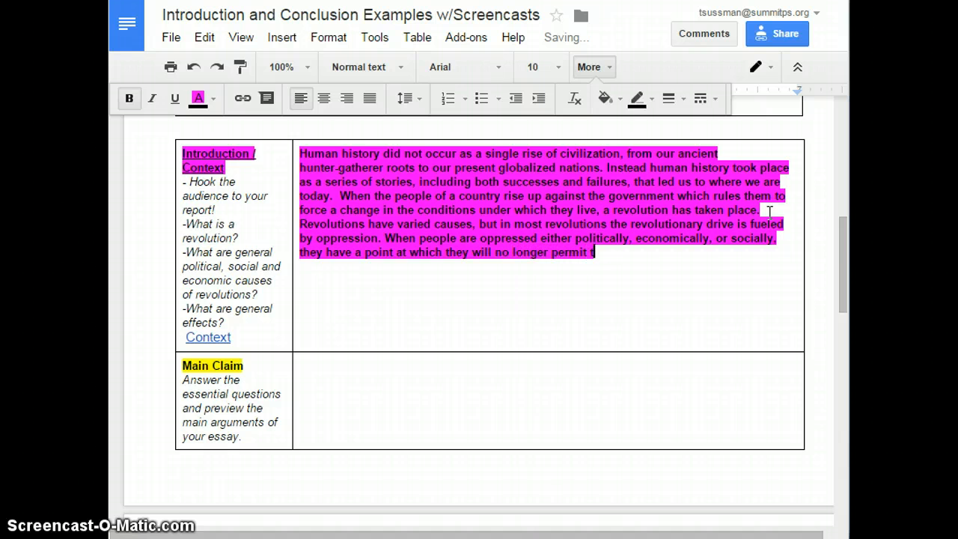
type("he abuse.")
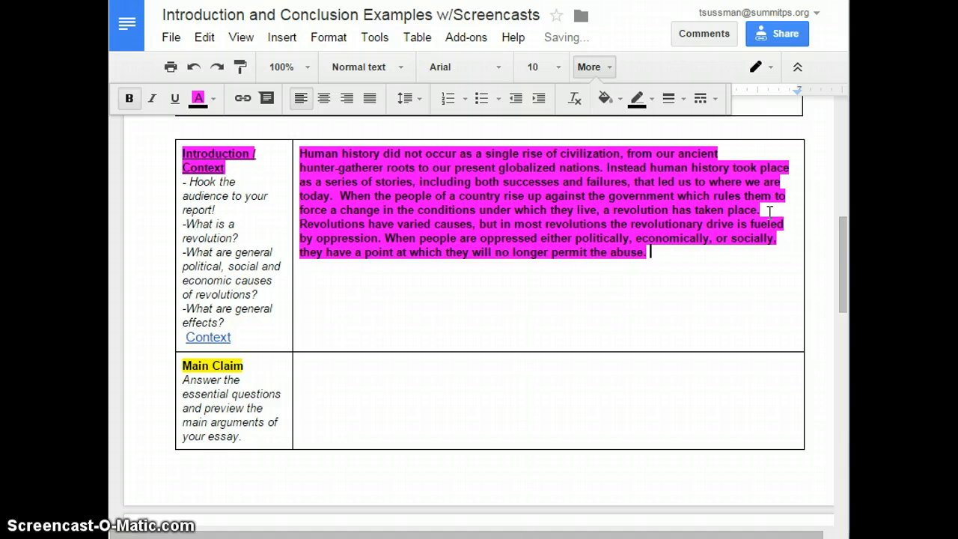
type(" When people rea")
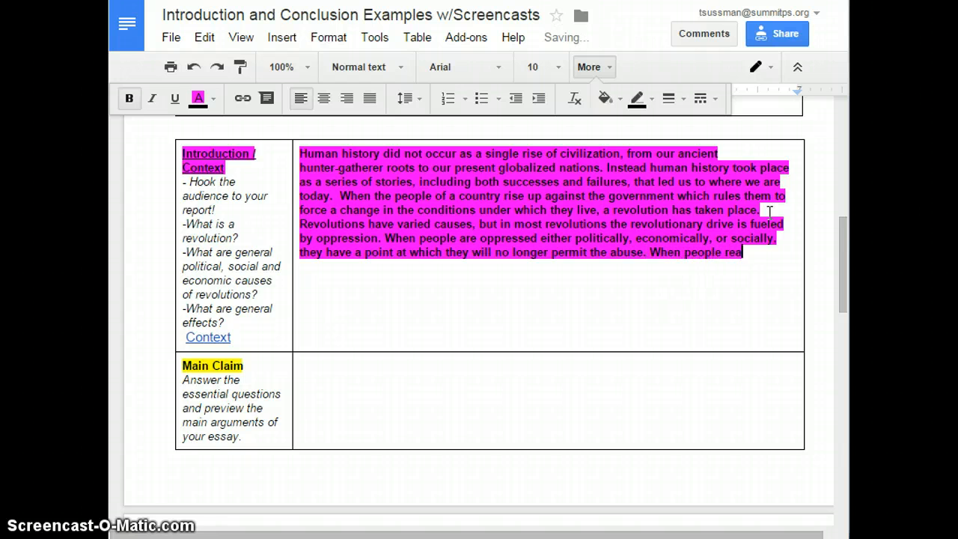
type("ch thehis point,")
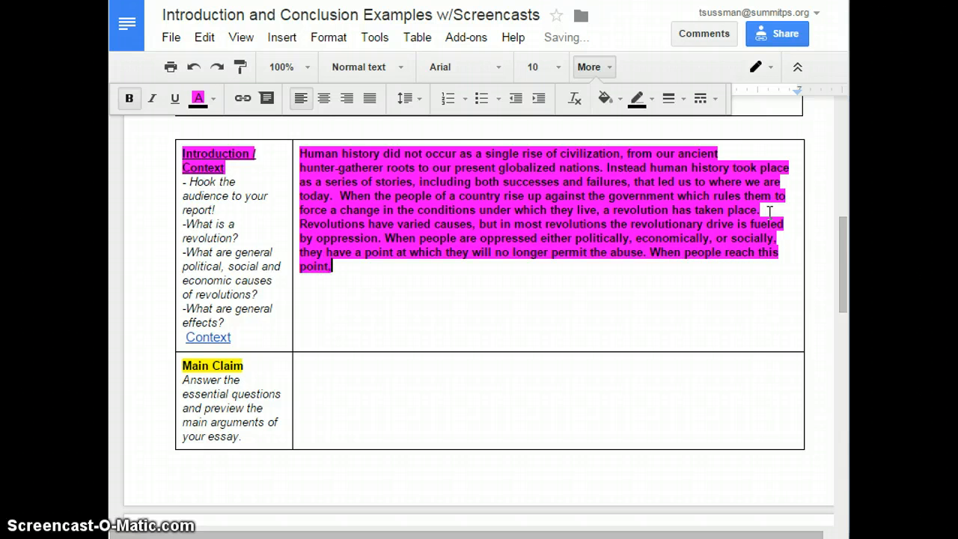
type(" the reaction")
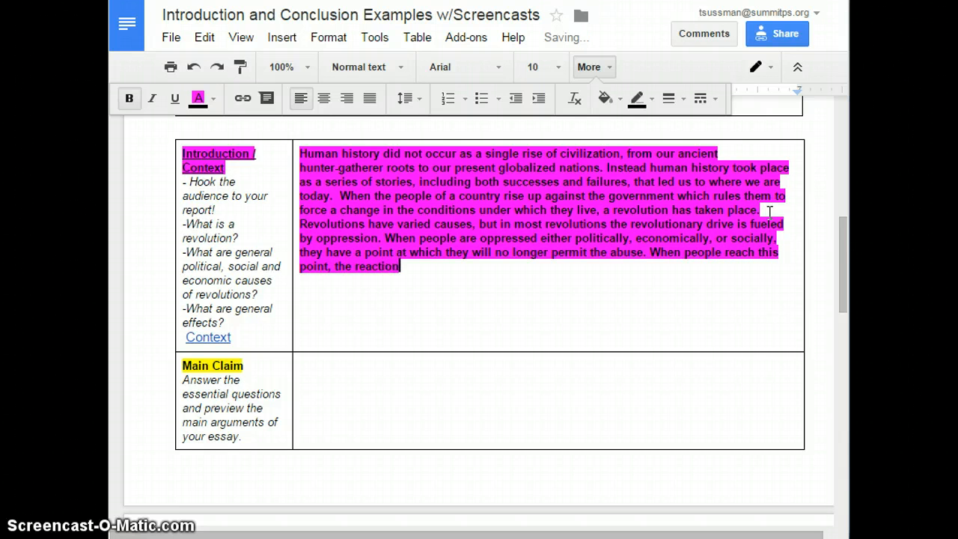
type(" is revolu")
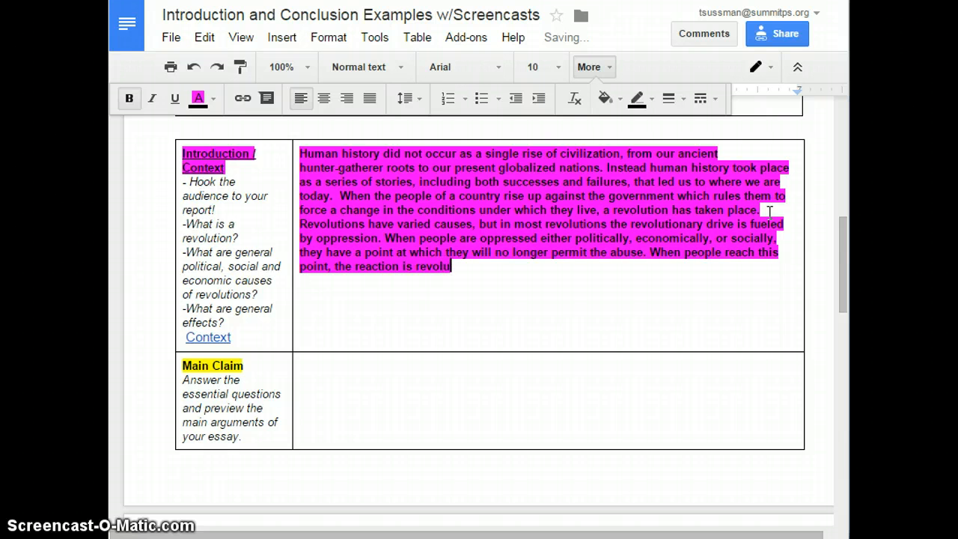
type("tion agains")
- Add the sentence 'When people reach this point, the reaction is revolution against the government.'
type("t the government.")
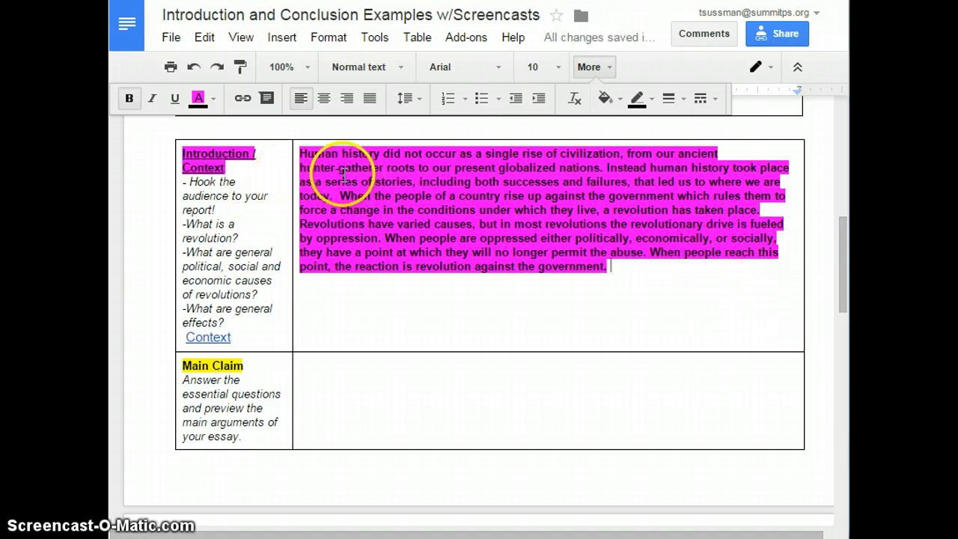
- Review the paragraph by selecting its opening sentences and the revolution definition one by one
left_click_drag(298, 154, 340, 197)
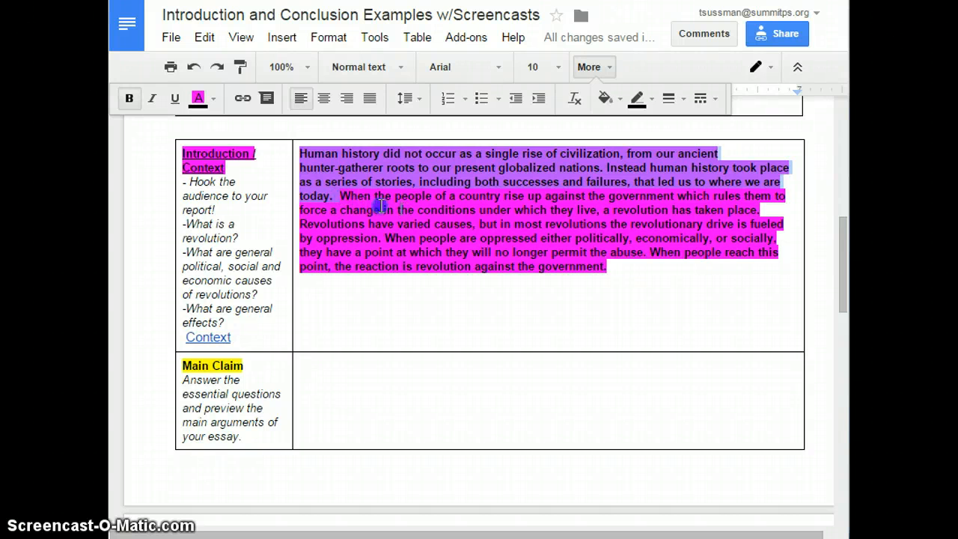
left_click(340, 196)
left_click_drag(340, 196, 785, 207)
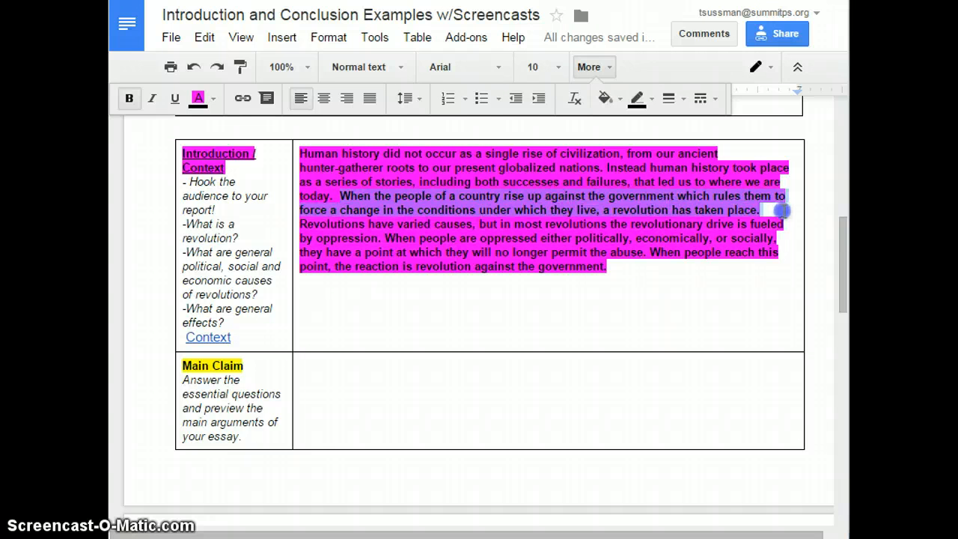
left_click(329, 228)
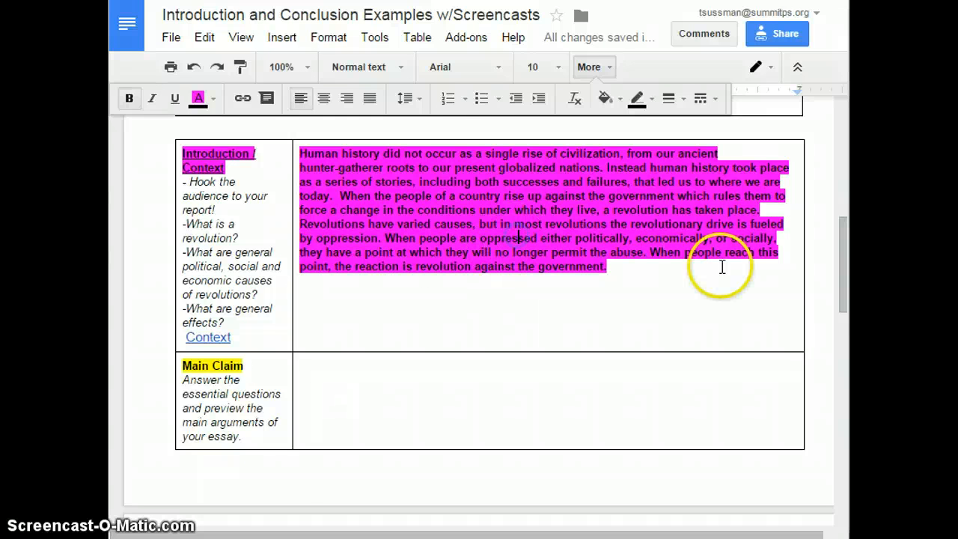
left_click(725, 254)
left_click(215, 279)
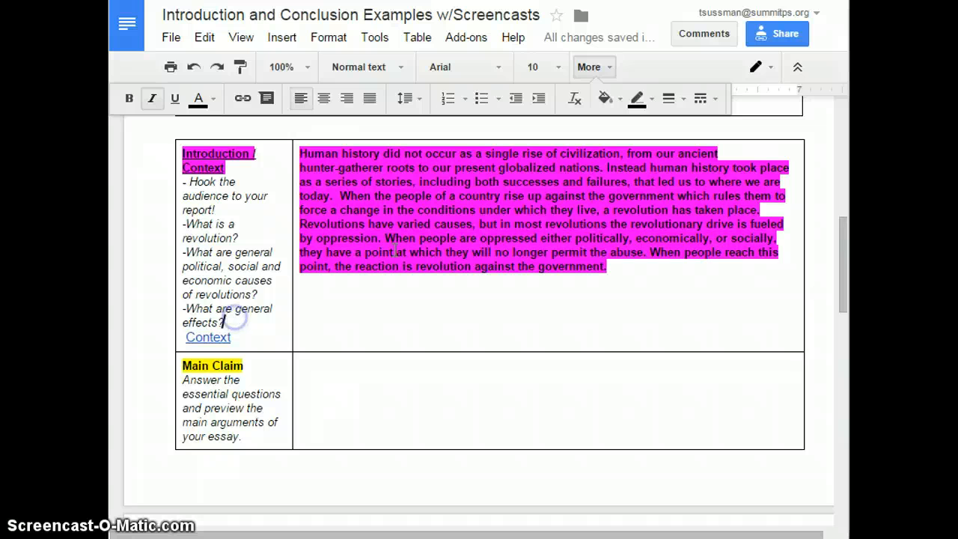
- At the paragraph's end, start a sentence: 'Every revolution causes change in the country'
left_click(658, 271)
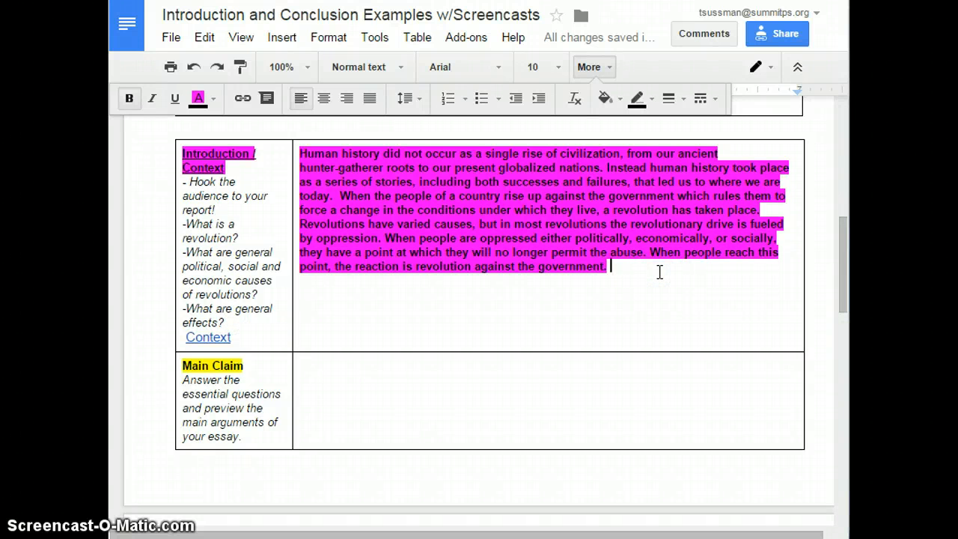
type("T")
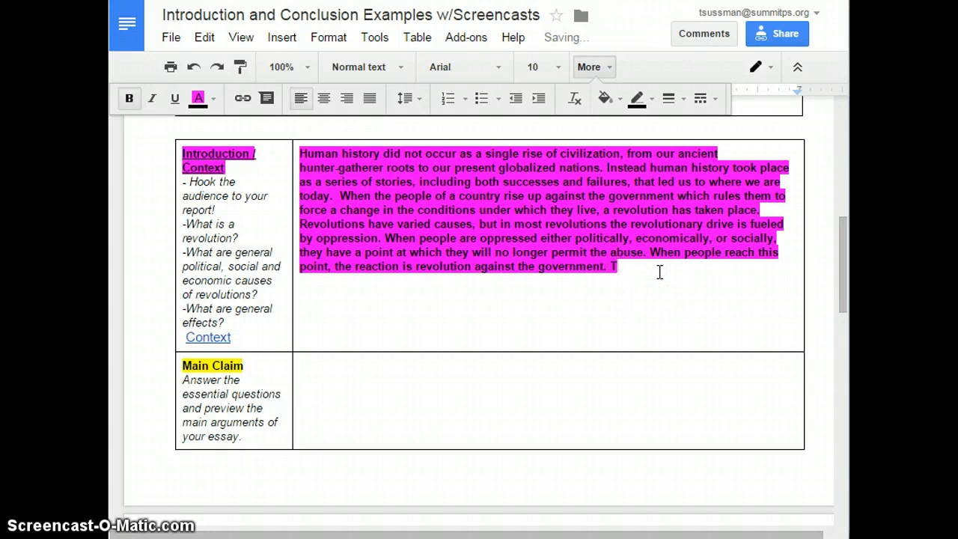
key("BackSpace")
type("A")
key("BackSpace")
type("Every revolutio")
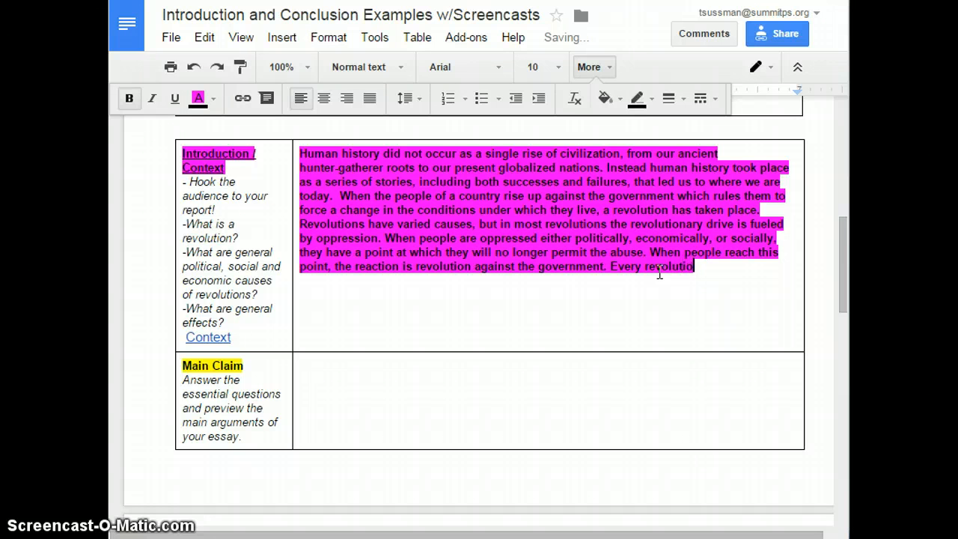
type("n cause")
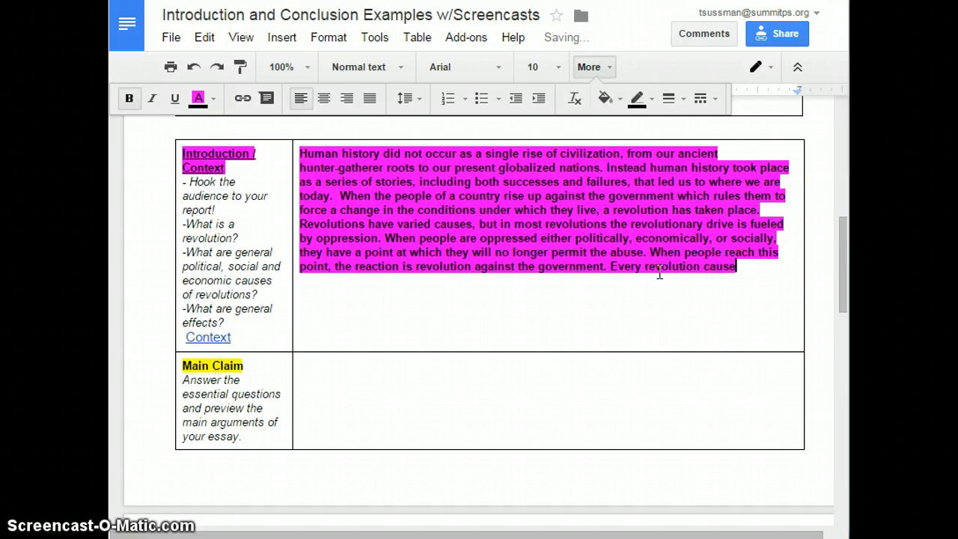
type("s change int he")
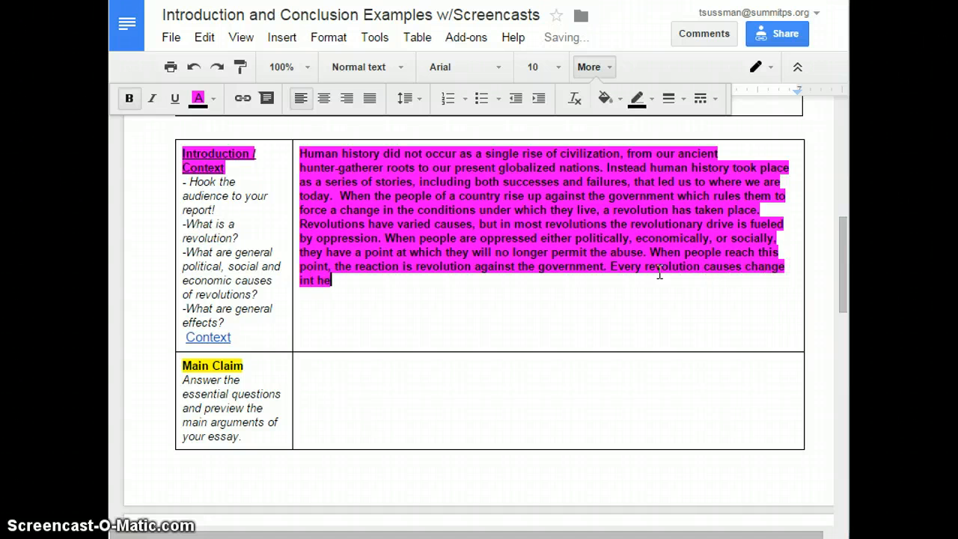
key("BackSpace")
key("BackSpace")
type("the counbt")
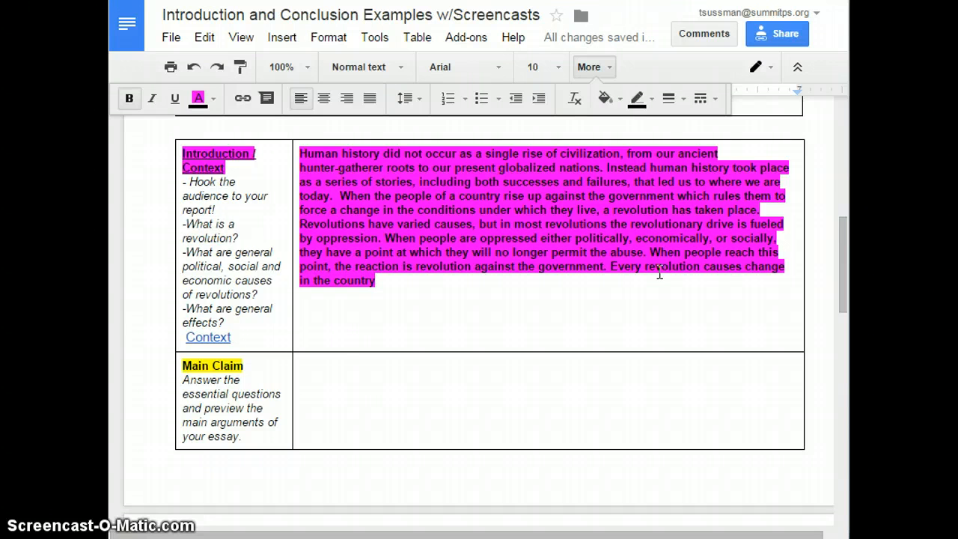
type(" where it took place.")
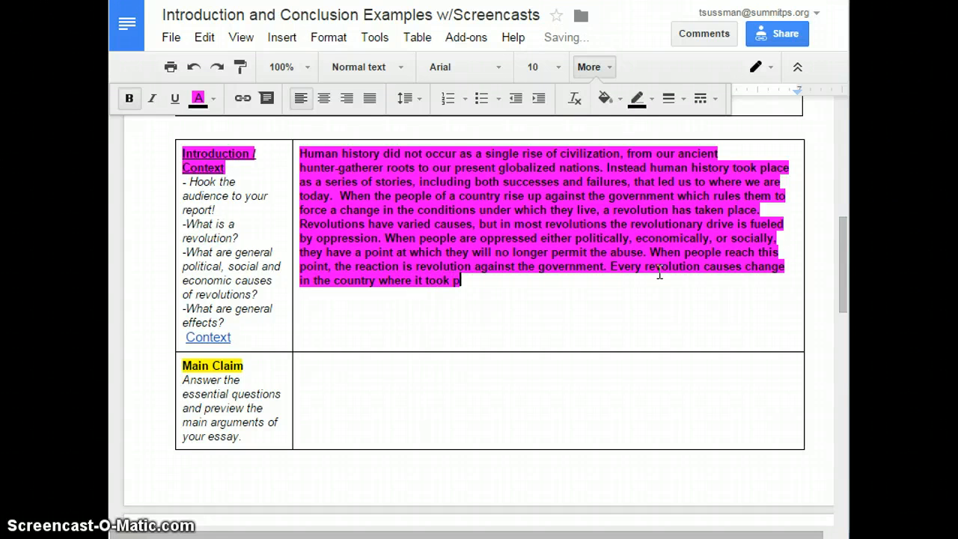
- Complete the sentence with ' where it took place, sometimes positive, sometimes negative, but usually both.'
key("BackSpace")
key("BackSpace")
type(", some")
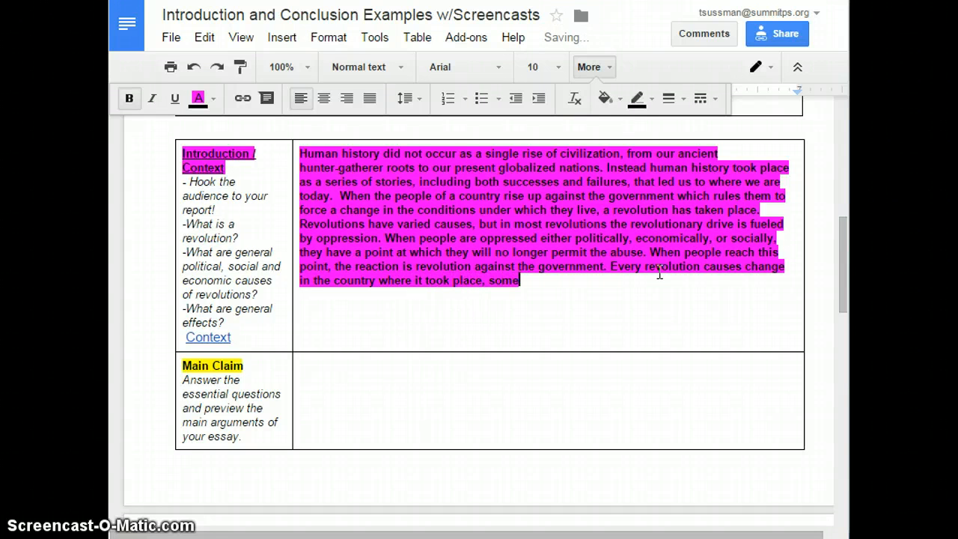
type("times positive.")
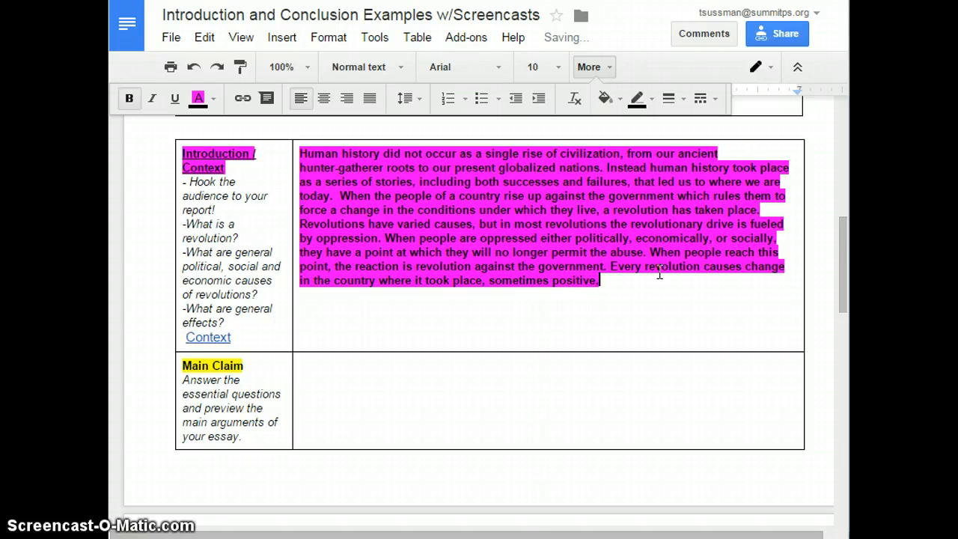
key("BackSpace")
type(", somet")
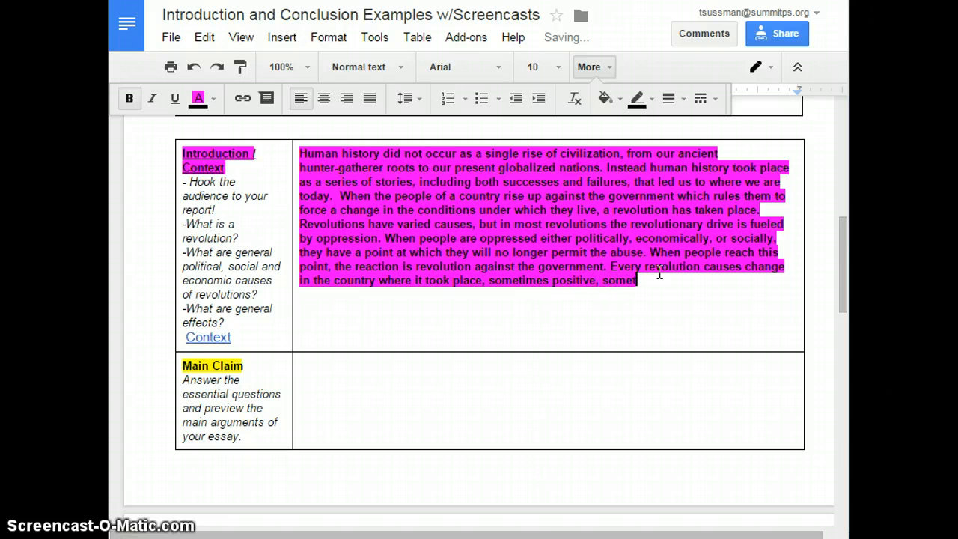
type("imes negag")
key("BackSpace")
type("tive, but usually ")
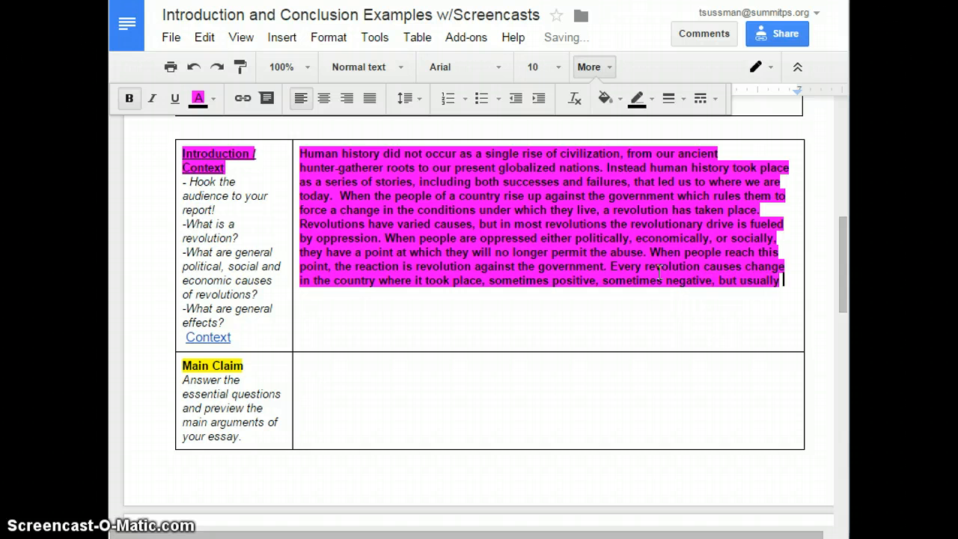
type("both.")
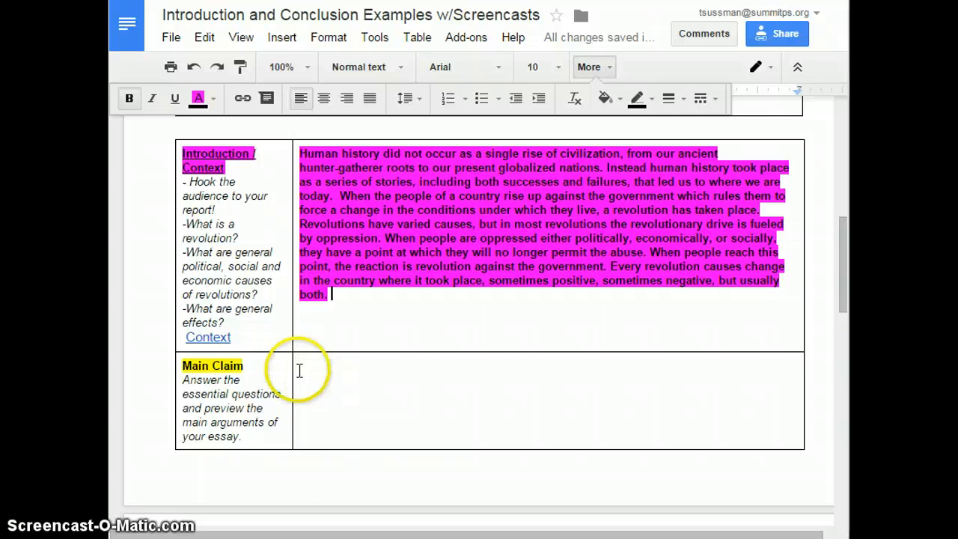
- Review the whole introduction paragraph and place the cursor in the empty Main Claim cell below it
left_click_drag(357, 297, 303, 155)
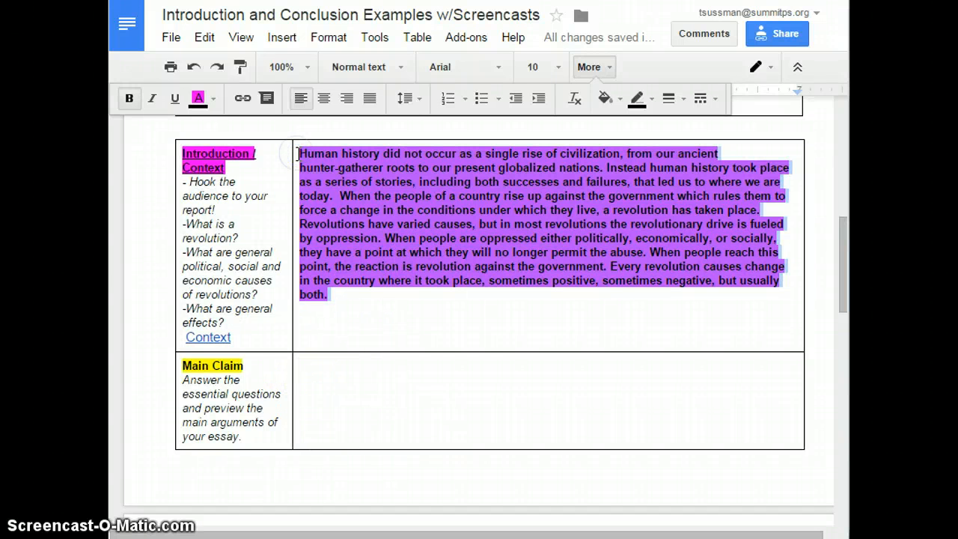
left_click(348, 384)
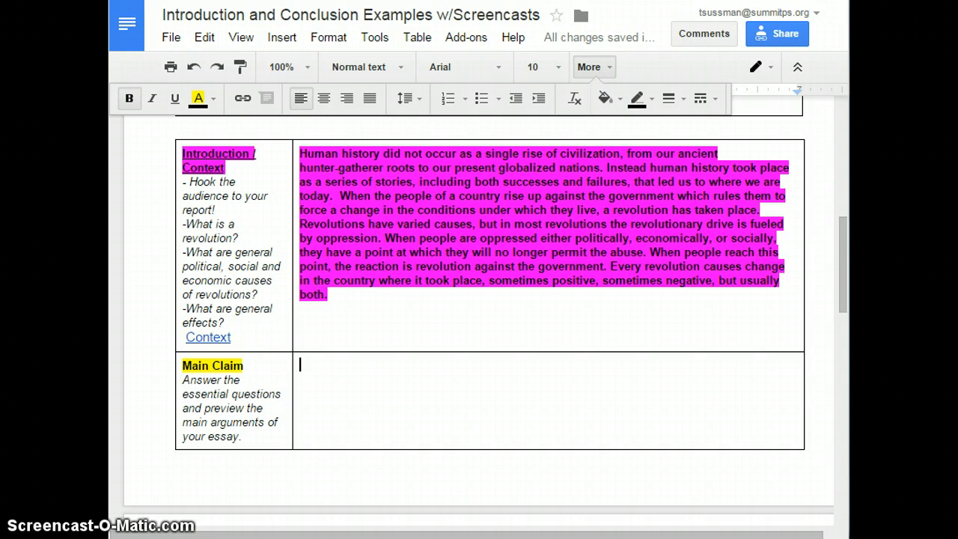
scroll(449, 349, "down", 1)
left_click(449, 348)
left_click(357, 347)
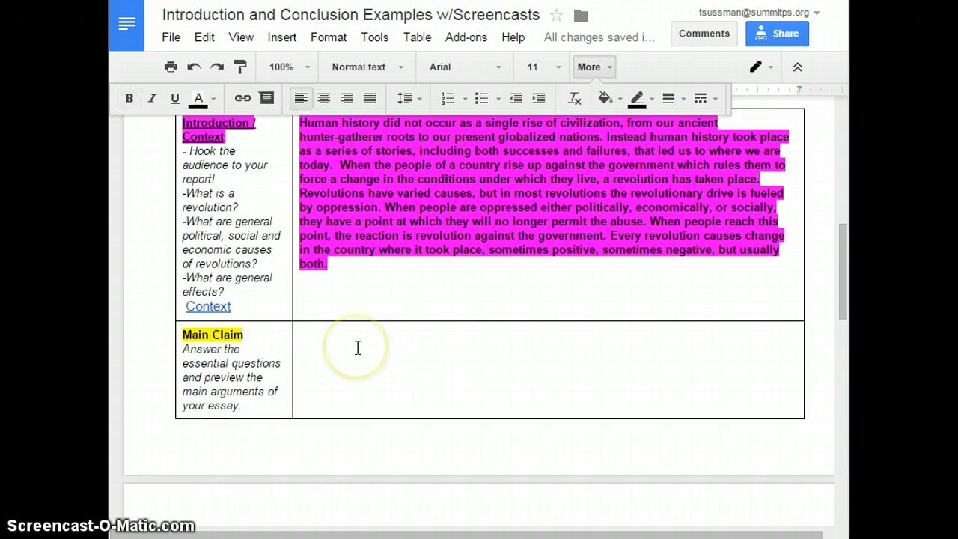
left_click(307, 342)
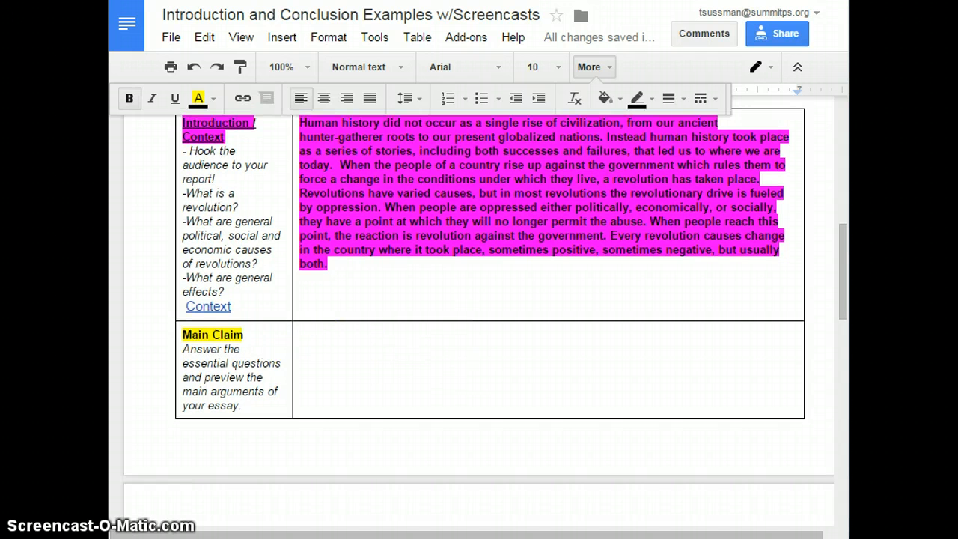
left_click(842, 258)
left_click_drag(843, 256, 848, 280)
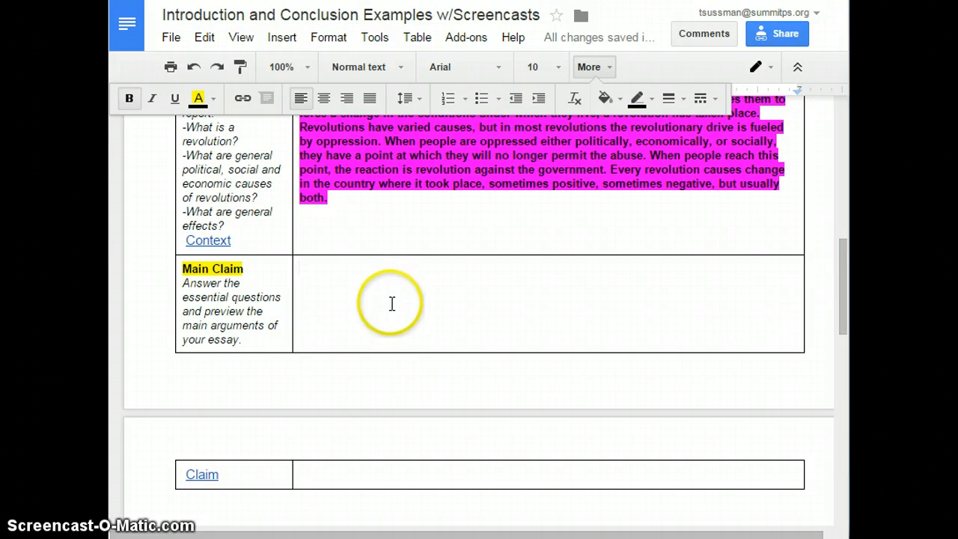
- Open the Claim link and read through the Argumentative Claim rubric's criteria
left_click(202, 469)
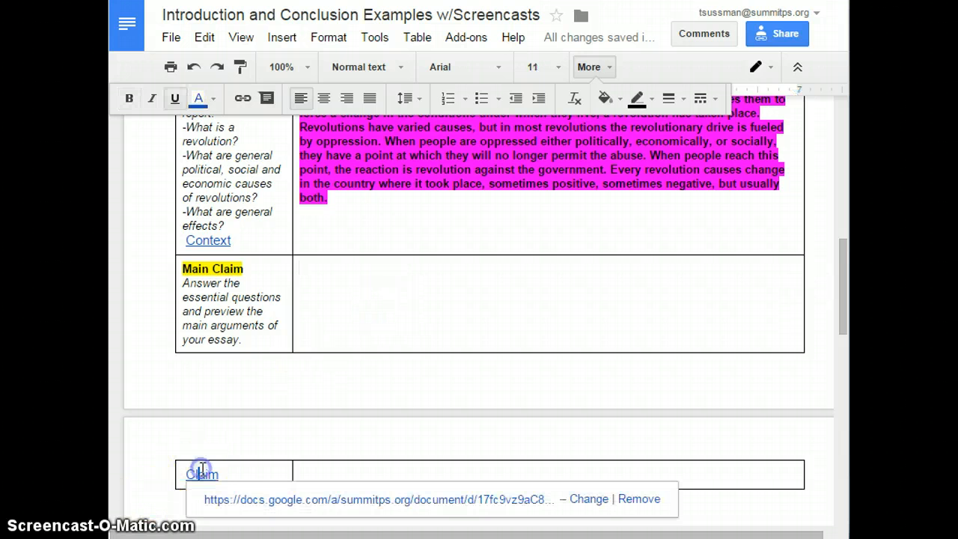
left_click(241, 501)
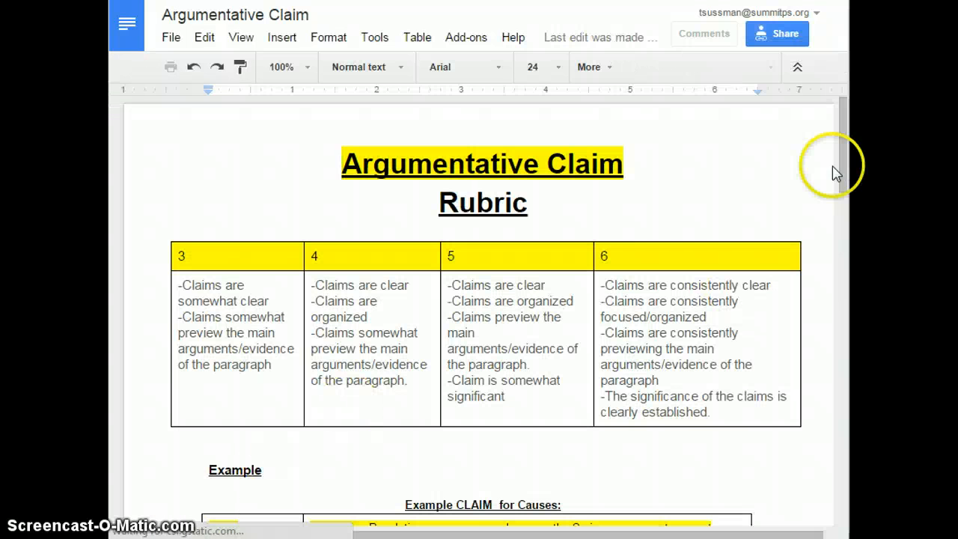
left_click_drag(844, 165, 844, 175)
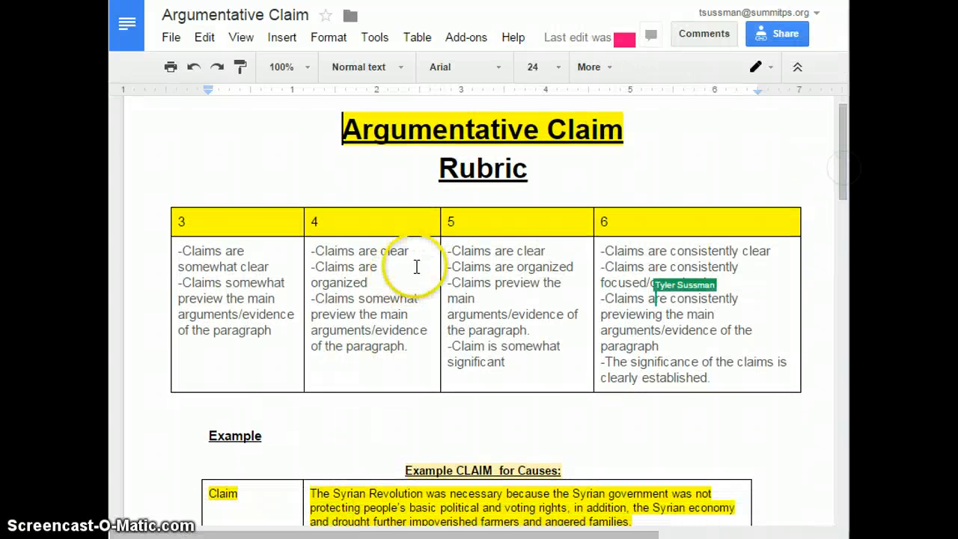
left_click(464, 252)
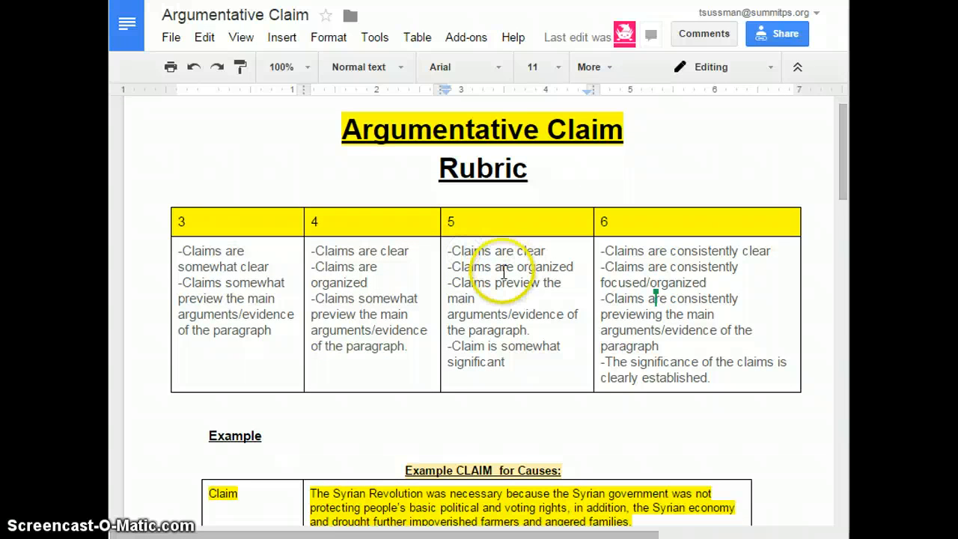
left_click(487, 290)
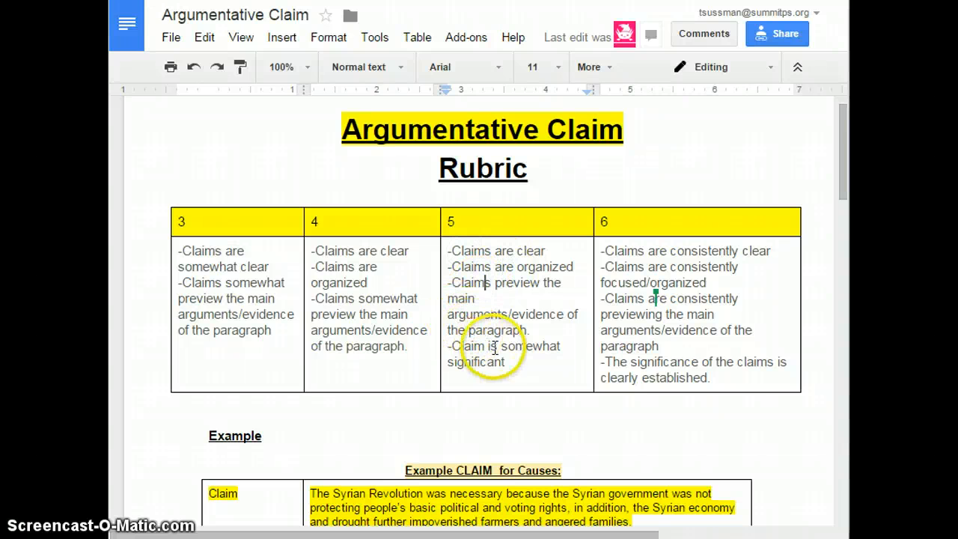
left_click(483, 347)
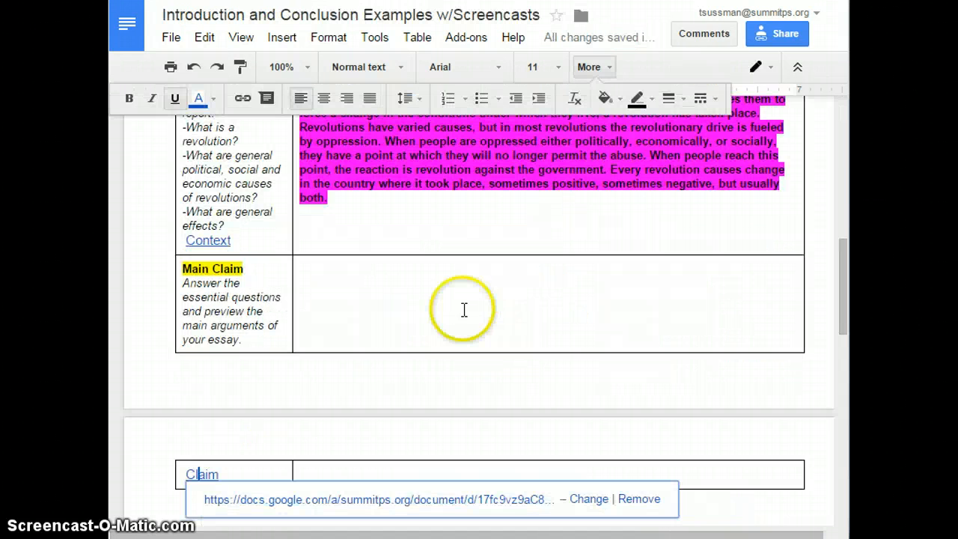
- In the Main Claim cell, start the claim 'The French Revolution was caused by a complex combination', fixing the misspelling
left_click(463, 309)
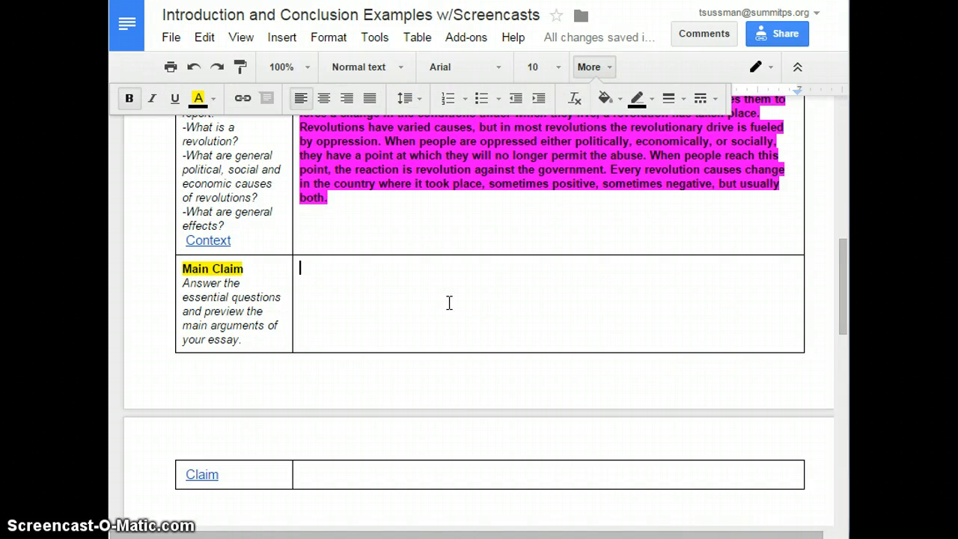
type("t")
key("BackSpace")
type("The ")
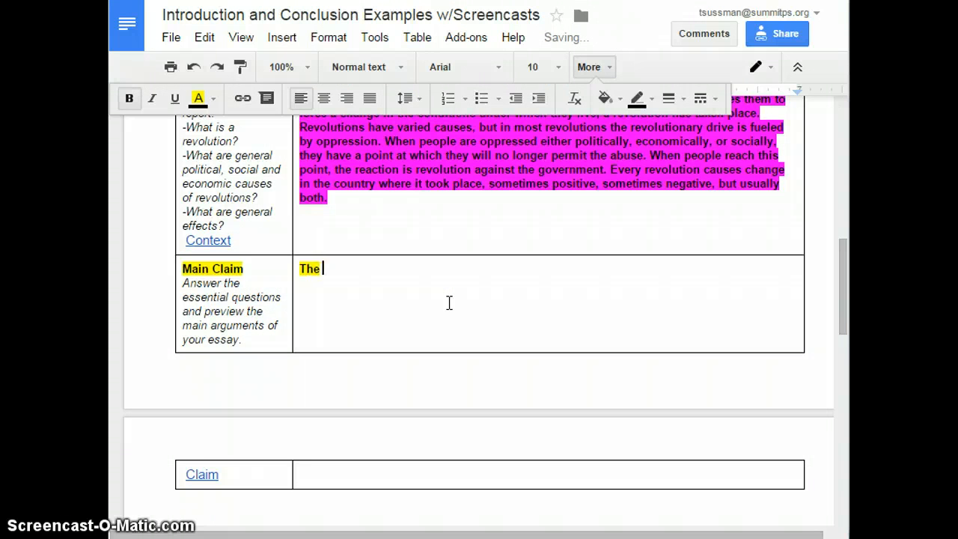
type("French R")
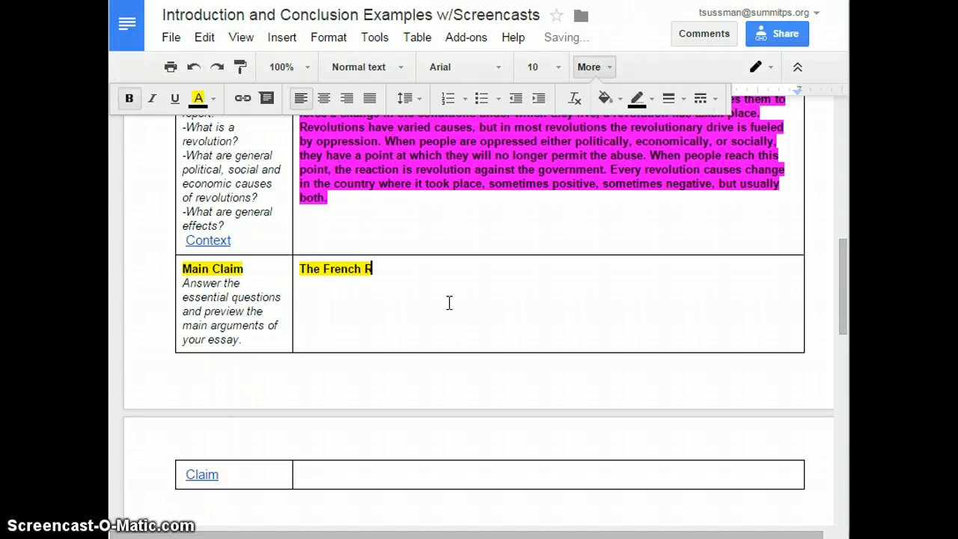
type("evolution was caused by")
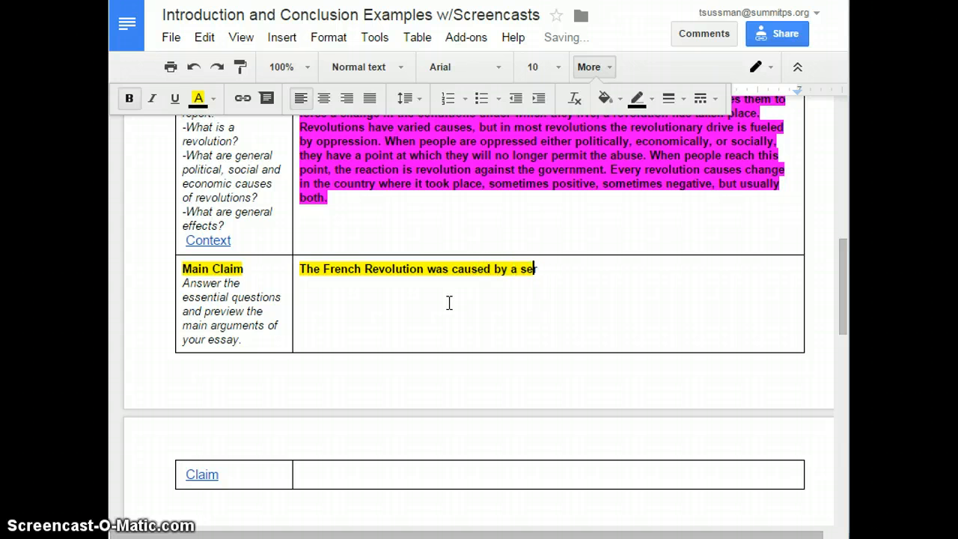
type(" a")
left_click(500, 342)
type("complex ")
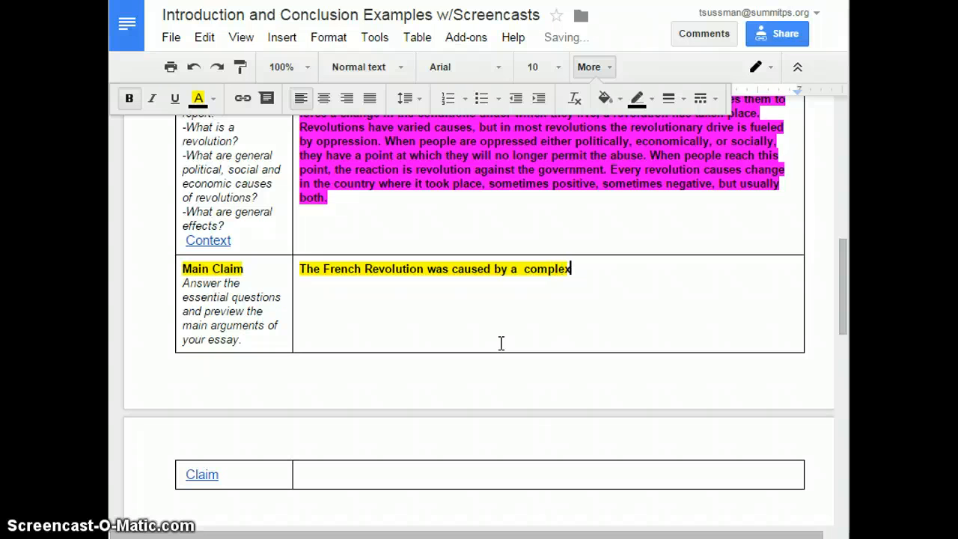
type("combiunation")
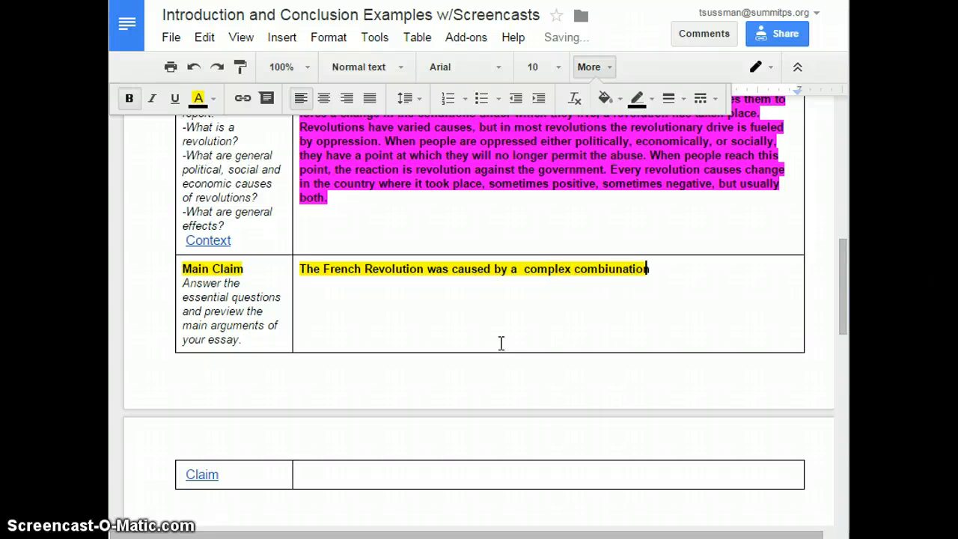
right_click(620, 263)
left_click(720, 42)
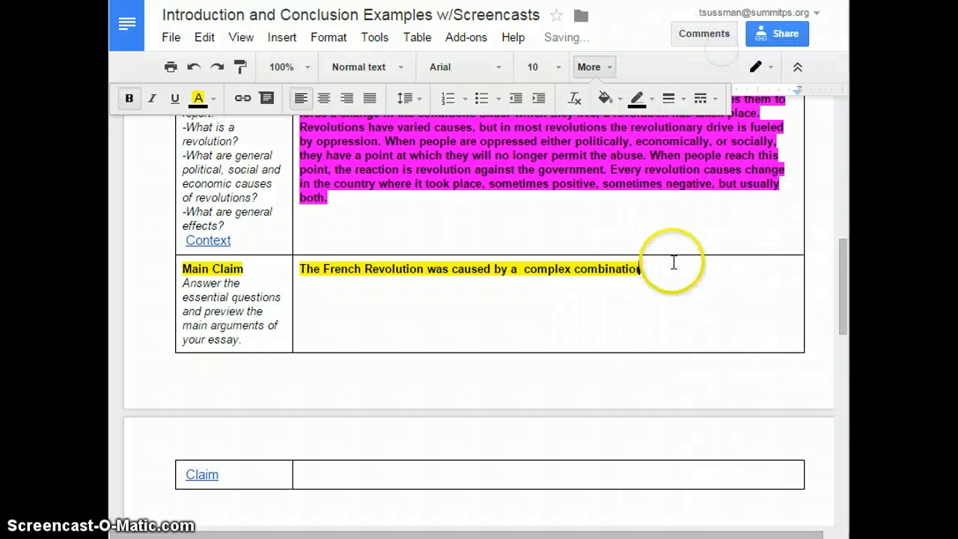
- Continue the claim with ' of oppressive conditions thrust mainly upon the Third Estate of France, including'
type("of oppr")
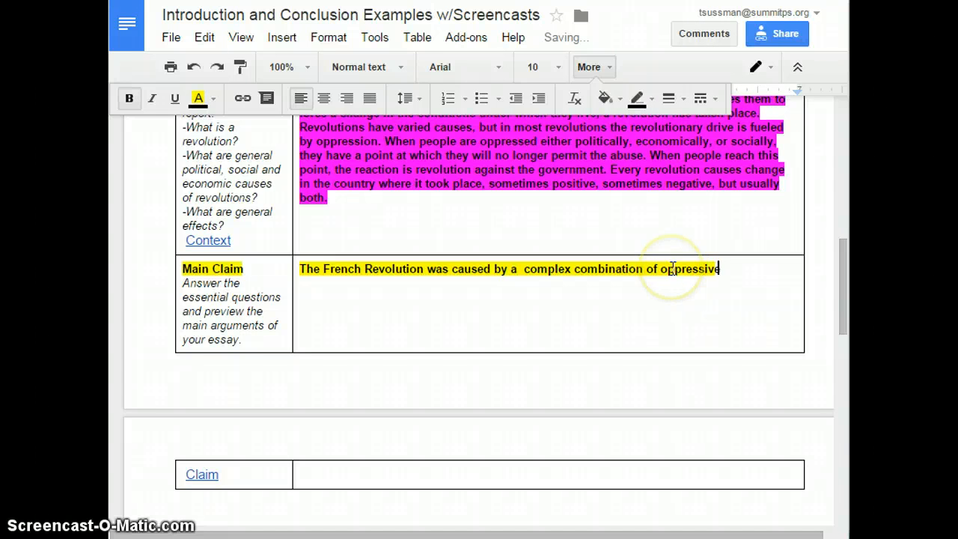
type("essive")
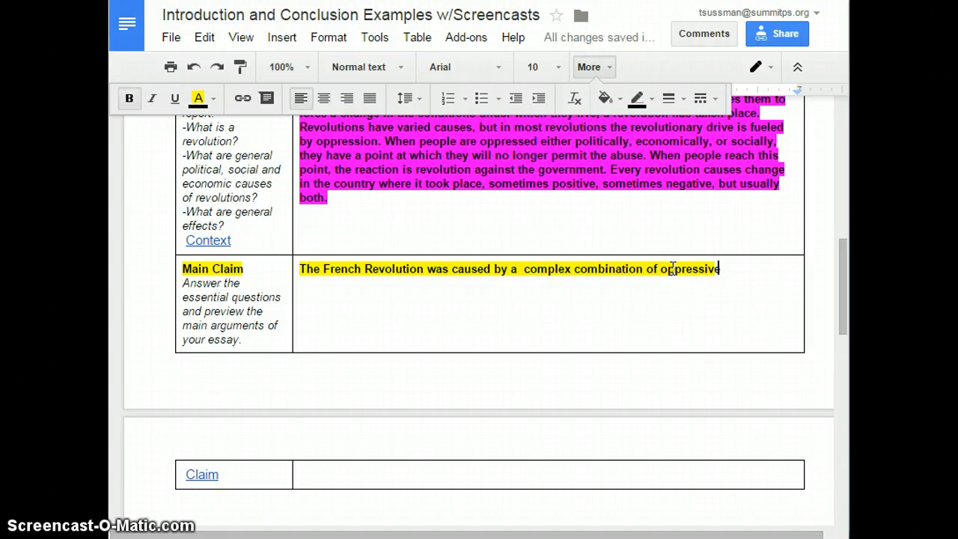
type(" conditions")
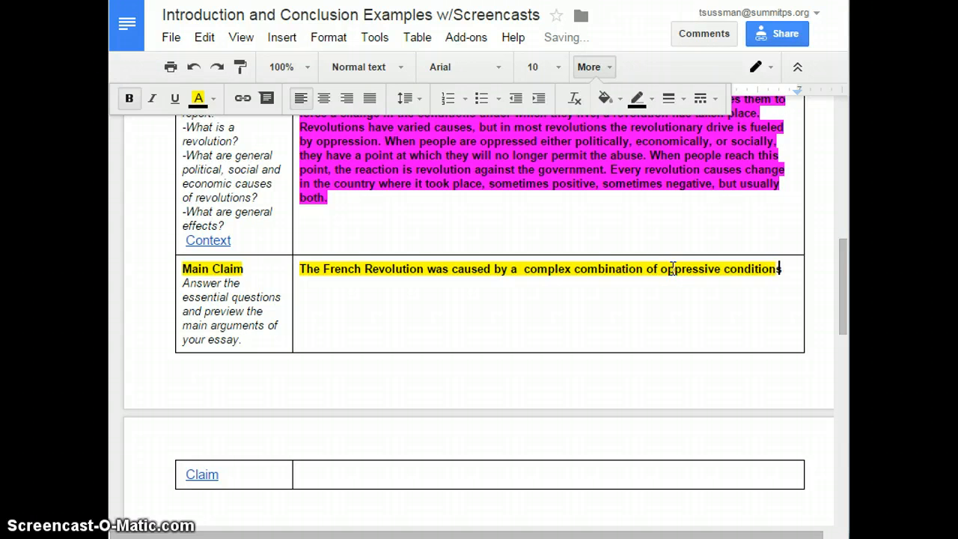
type(" thrust ma")
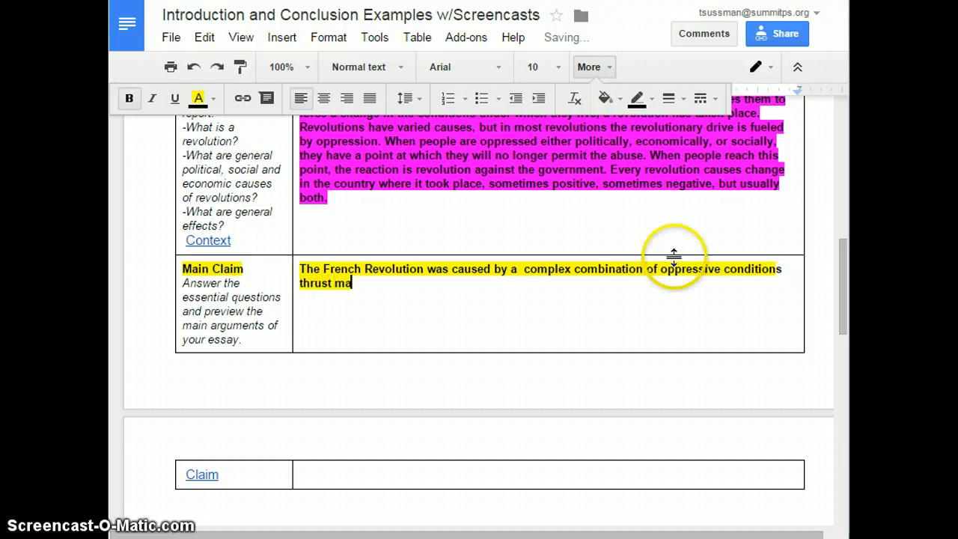
type("inly upon the")
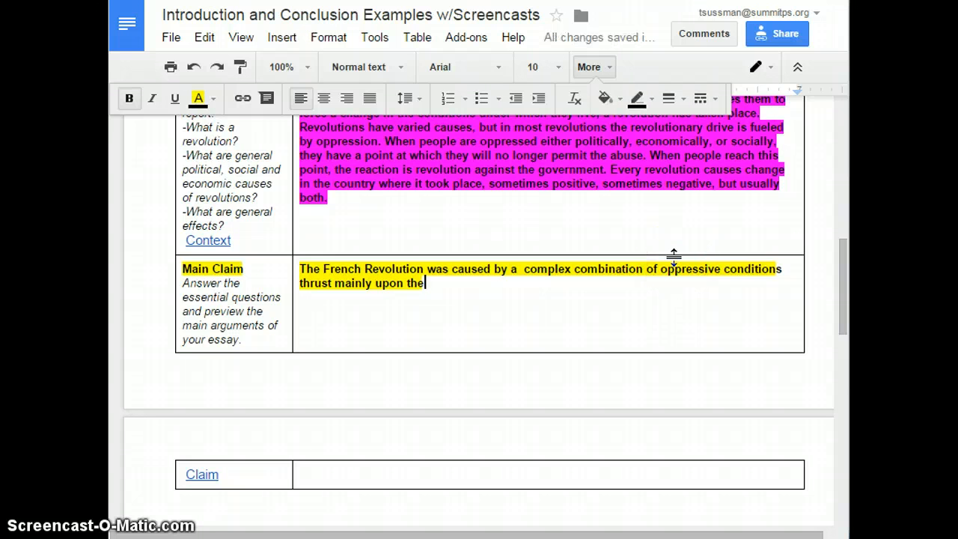
type(" Third Est")
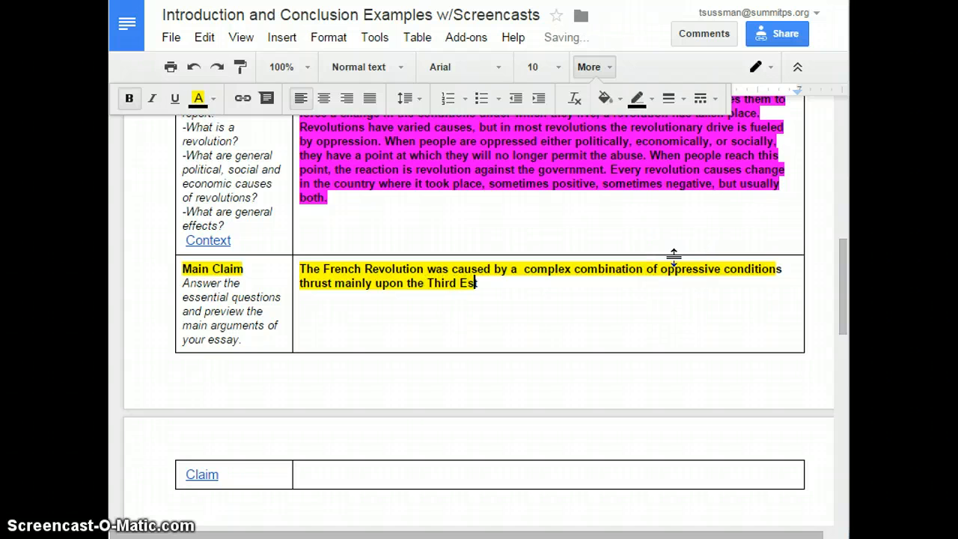
type("ate of Franc")
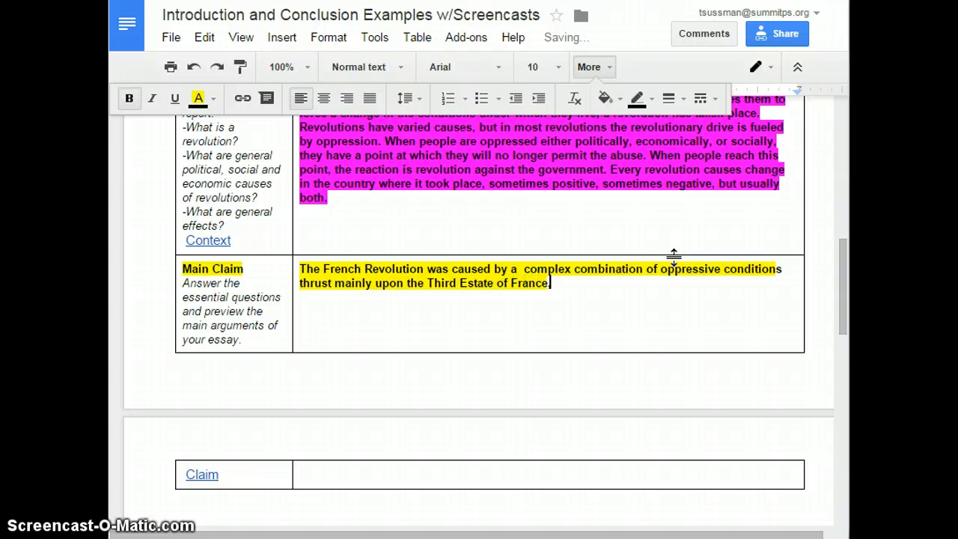
type("e, including")
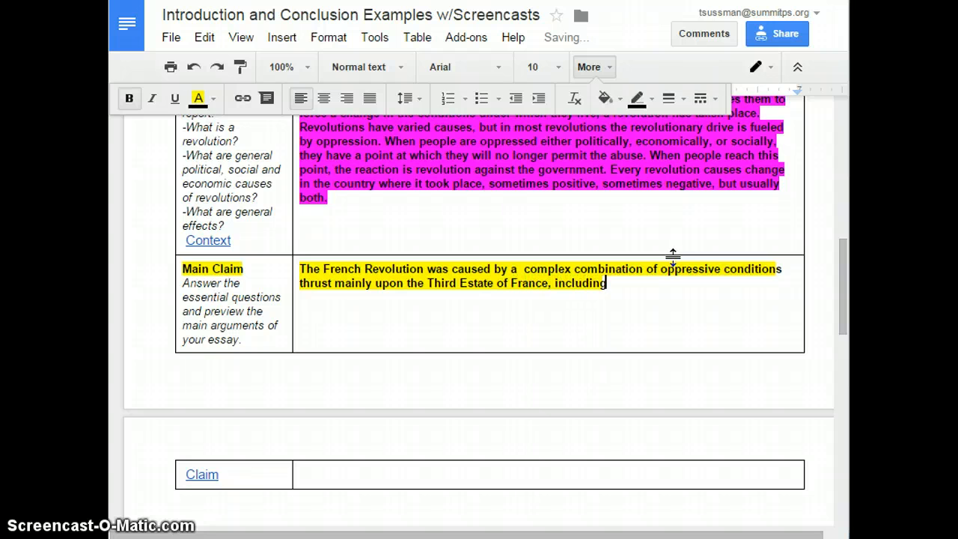
type(" politica")
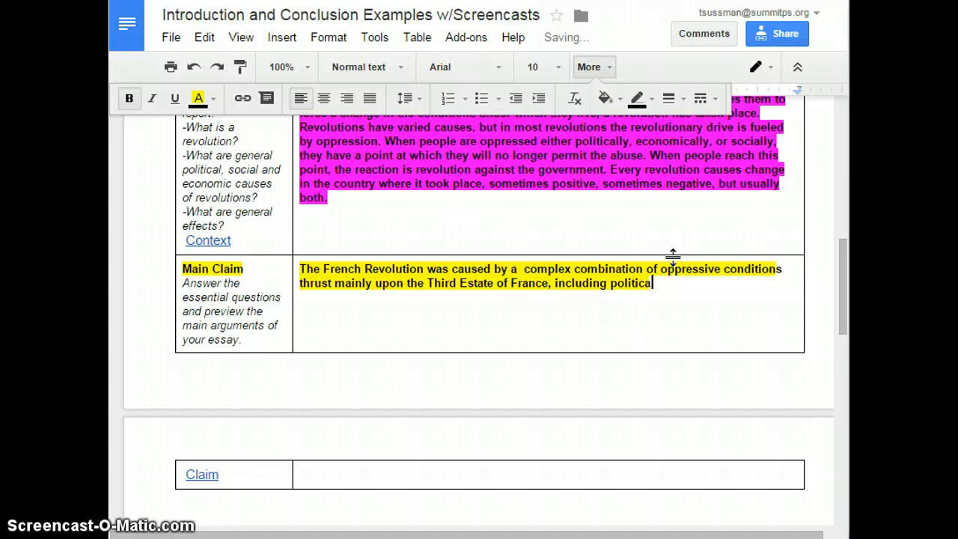
type("l oppression")
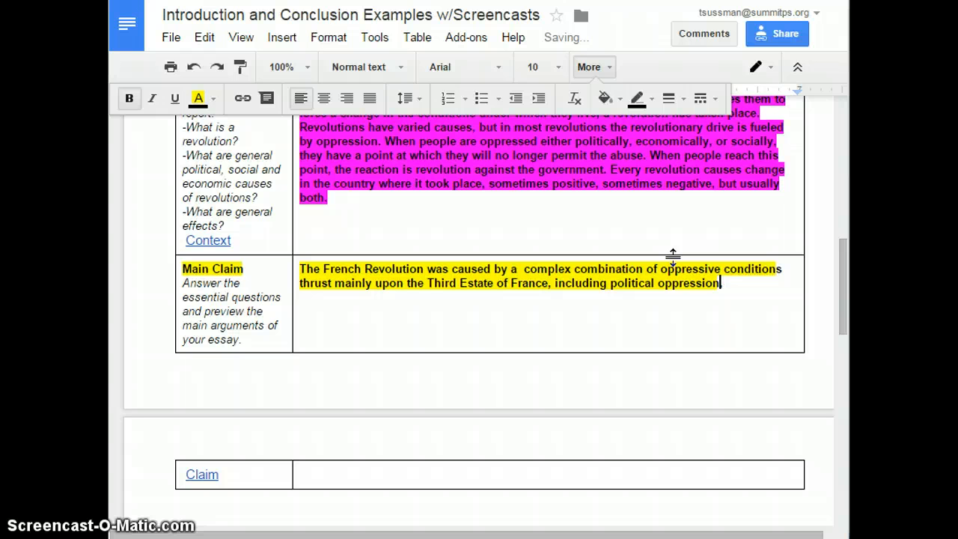
type(", ev")
- Finish the claim with ' political oppression, economic oppression, and social oppression'
key("BackSpace")
key("BackSpace")
type("conomic")
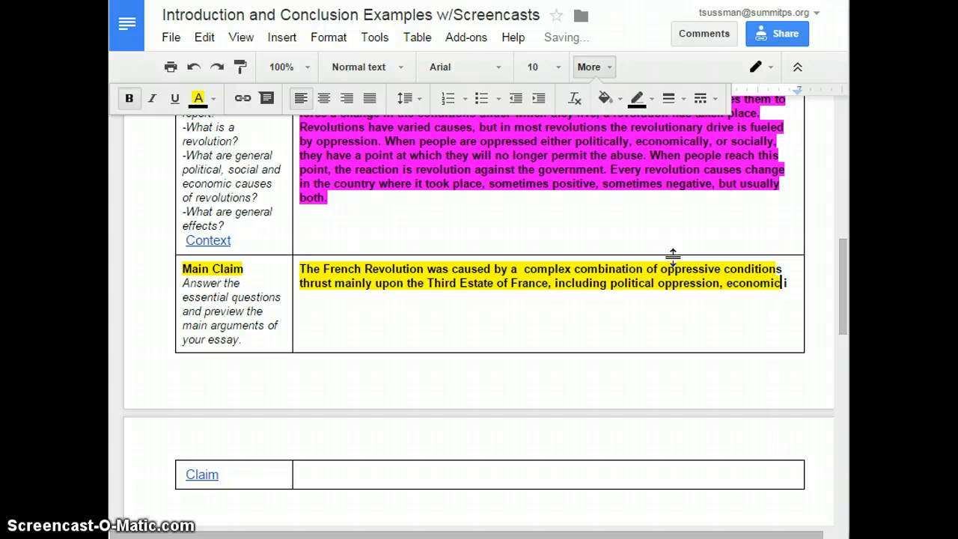
type(" oppressi")
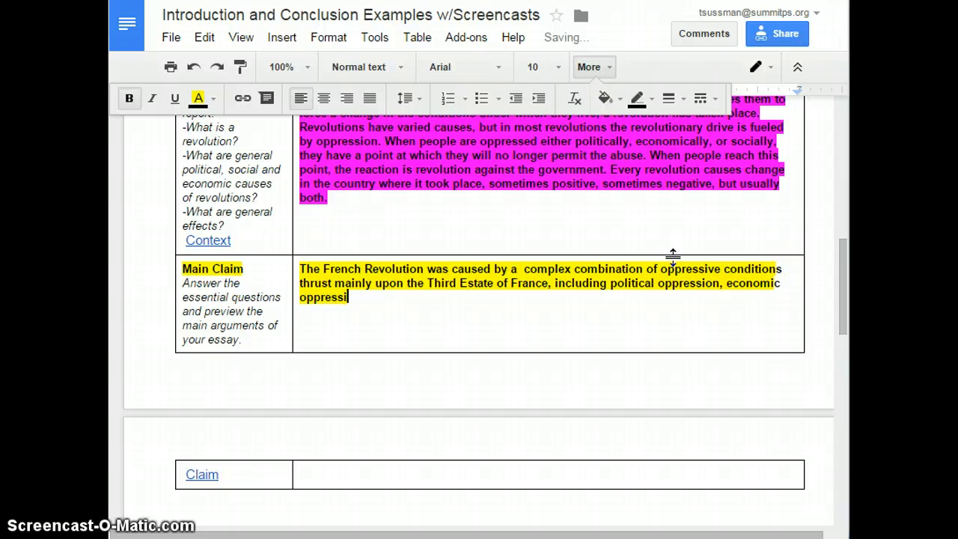
type("on, and so")
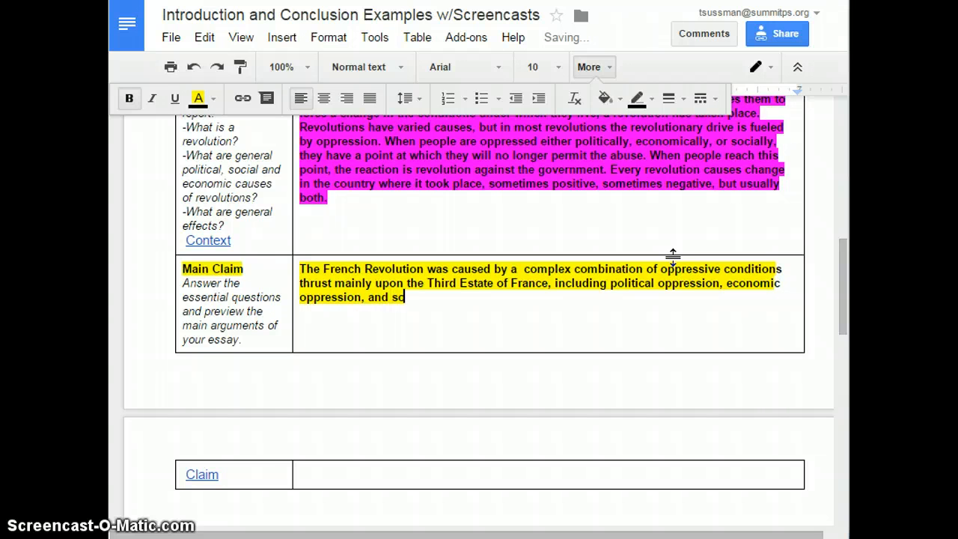
type("cial cpppres")
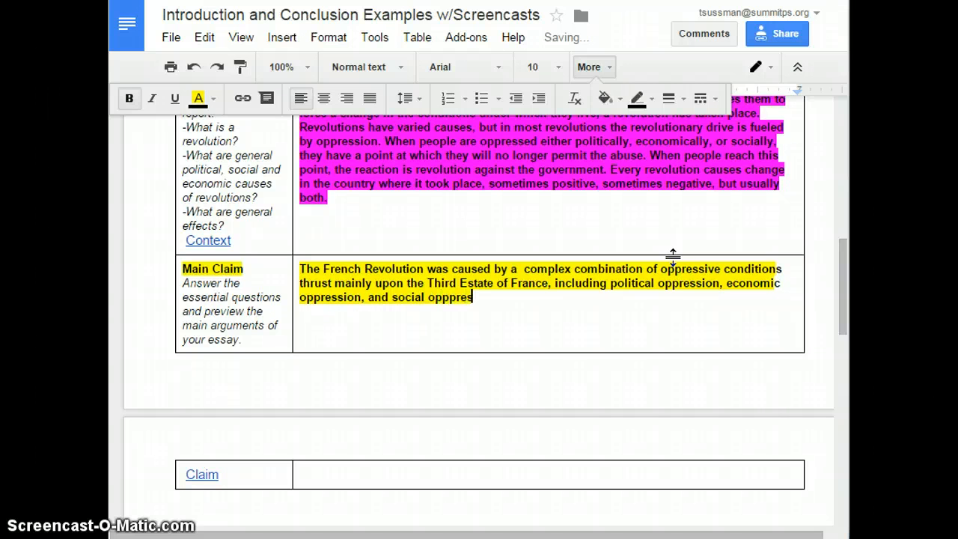
key("BackSpace")
key("BackSpace")
key("BackSpace")
key("BackSpace")
key("BackSpace")
type("ression")
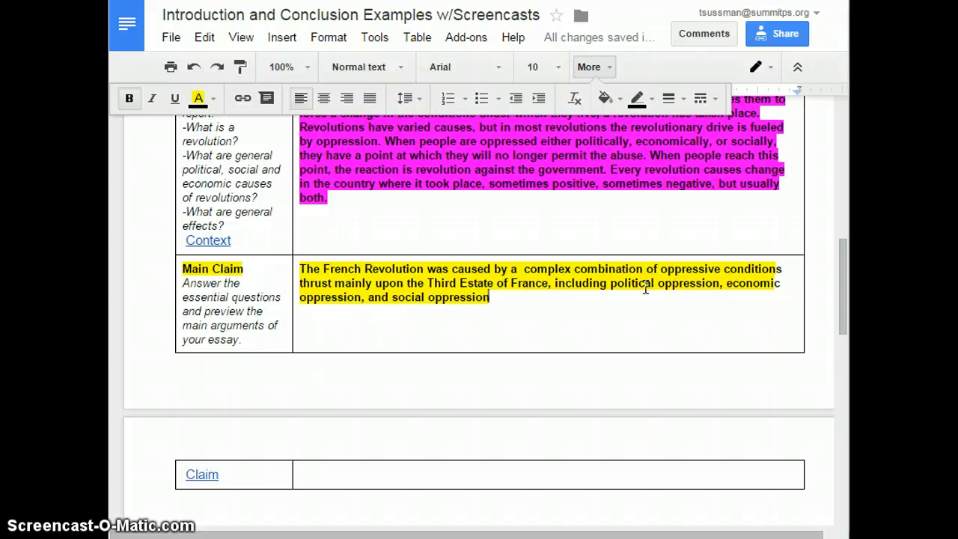
- Review the Main Claim sentence by clicking through its wording
left_click(745, 284)
left_click(396, 288)
left_click(400, 299)
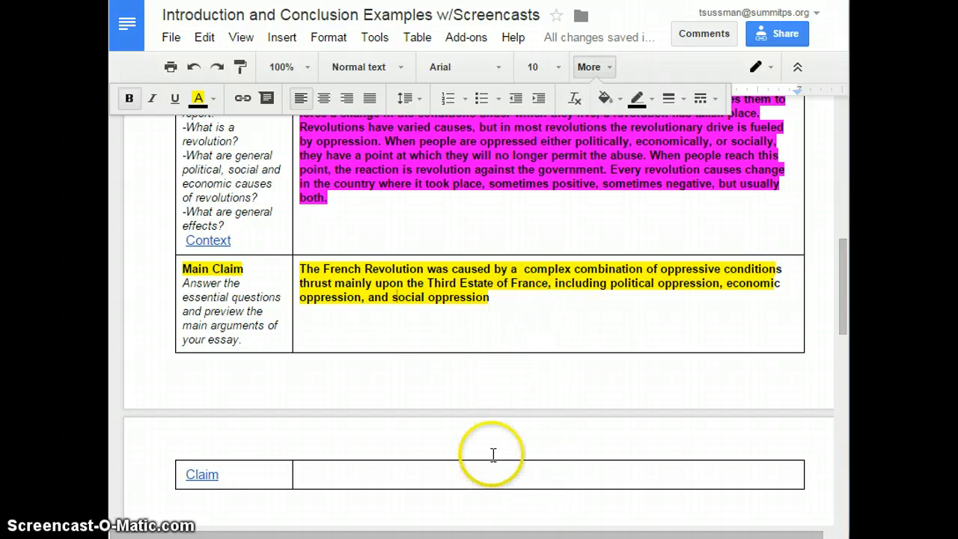
left_click(526, 295)
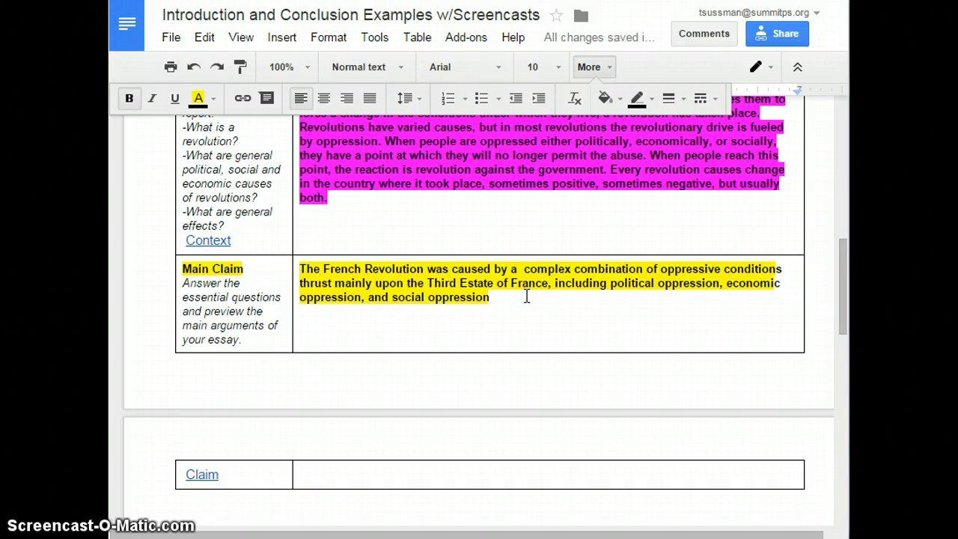
- Extend the Main Claim with ', and caused both positive and negative effects for the people of France.'
type("oppression,")
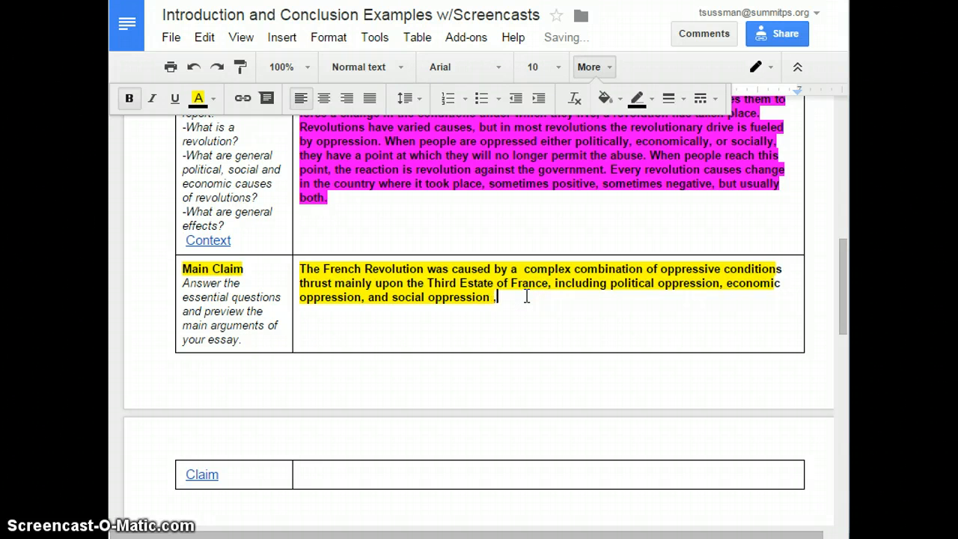
type(" and caused")
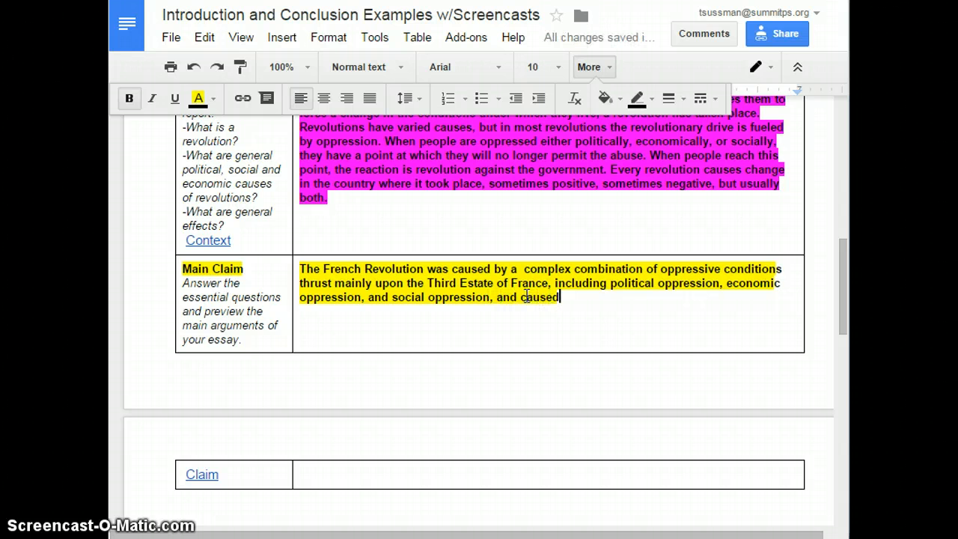
type(" both p")
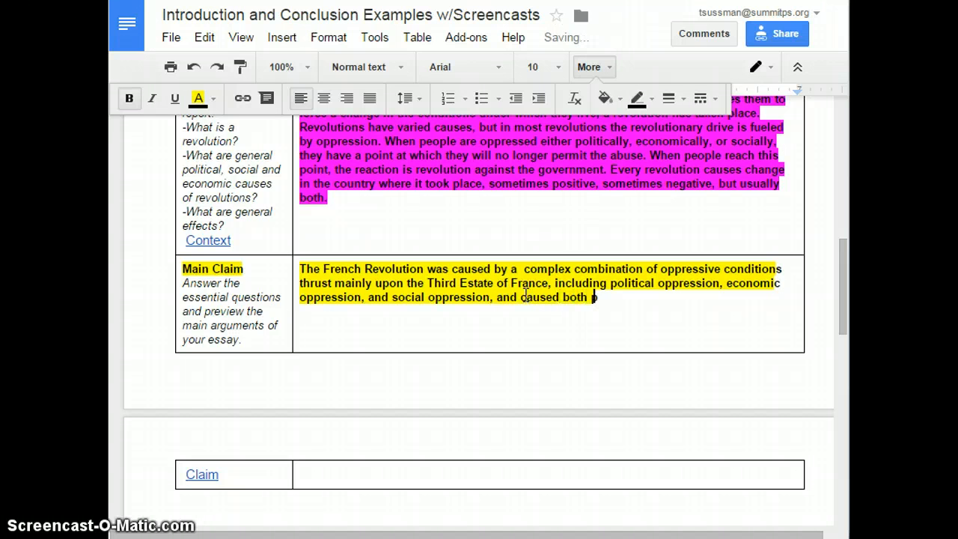
type("ositive and")
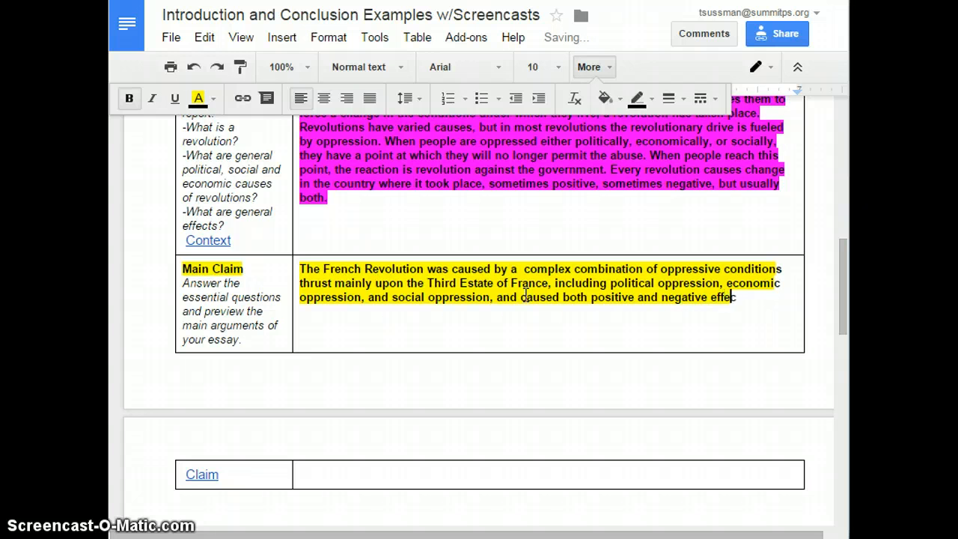
type(" negative effects for the peopl")
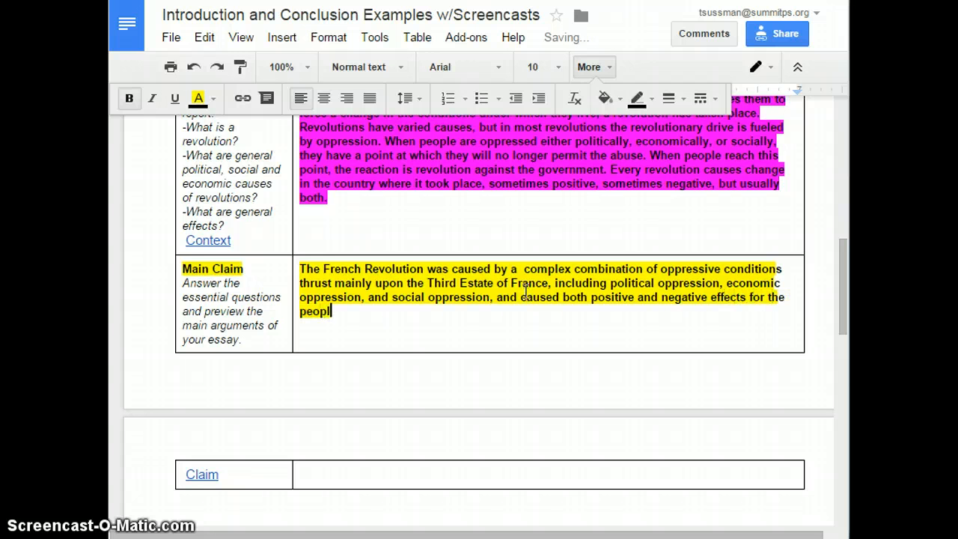
type("e of France.")
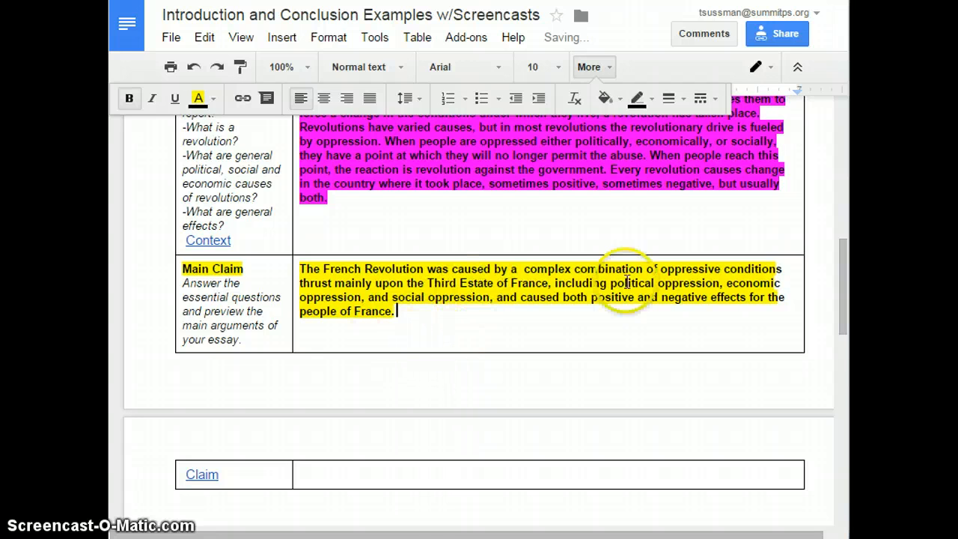
- Delete the extra space before 'complex' in the Main Claim sentence
left_click(520, 268)
key("BackSpace")
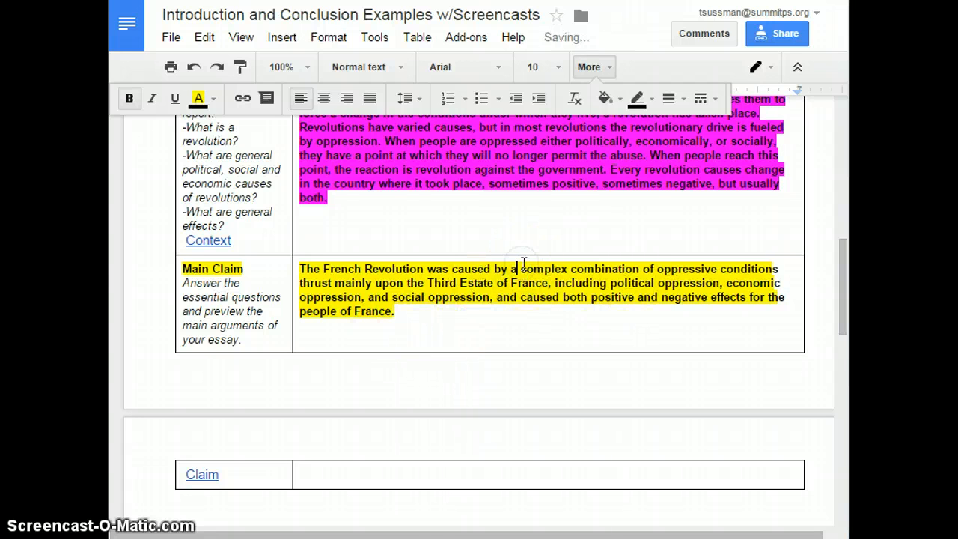
left_click(548, 314)
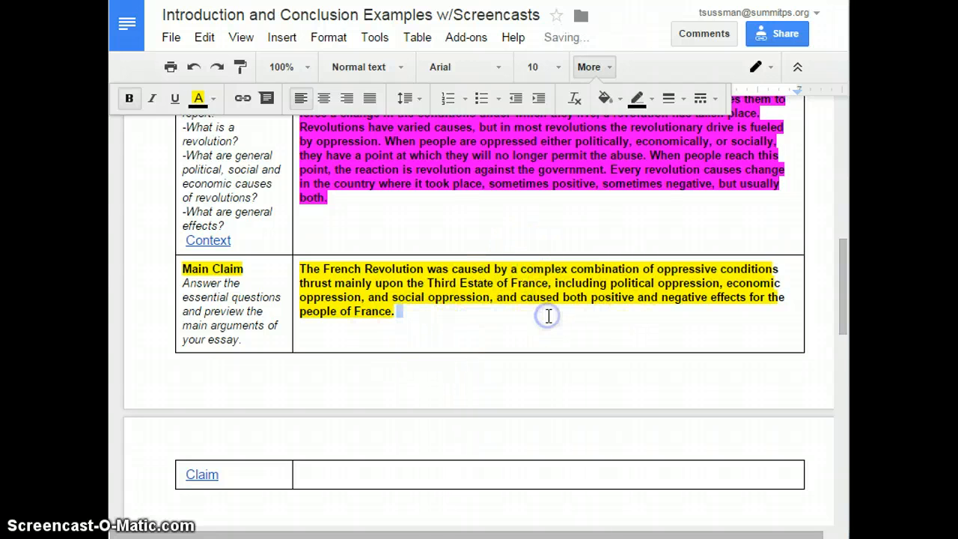
left_click(299, 268)
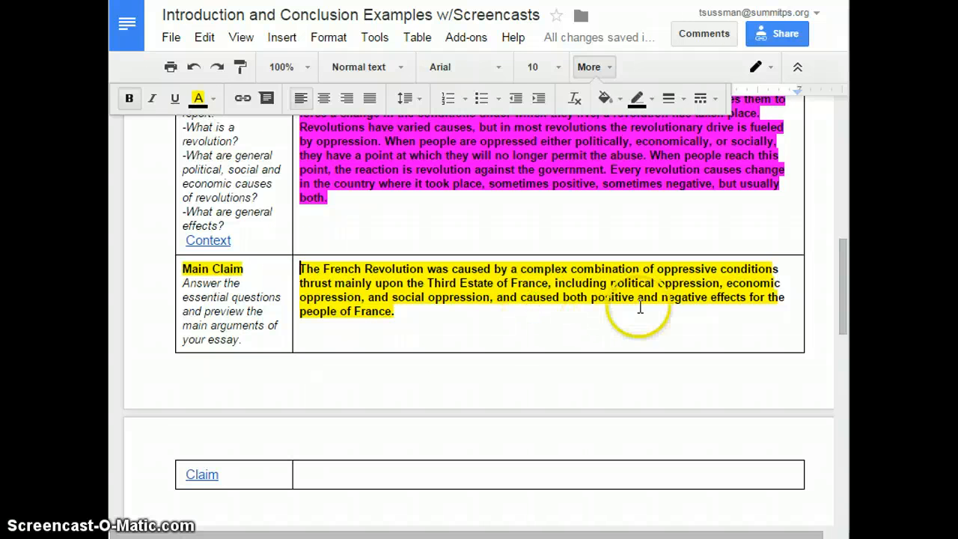
- Replace the claim's closing period with '--overall leading to more good than harm.'
left_click(407, 311)
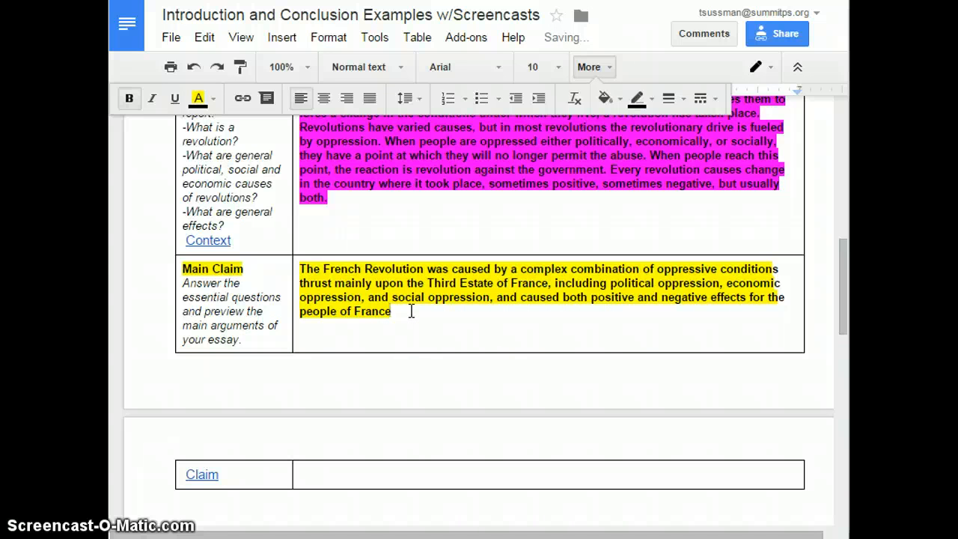
type("--overall leading")
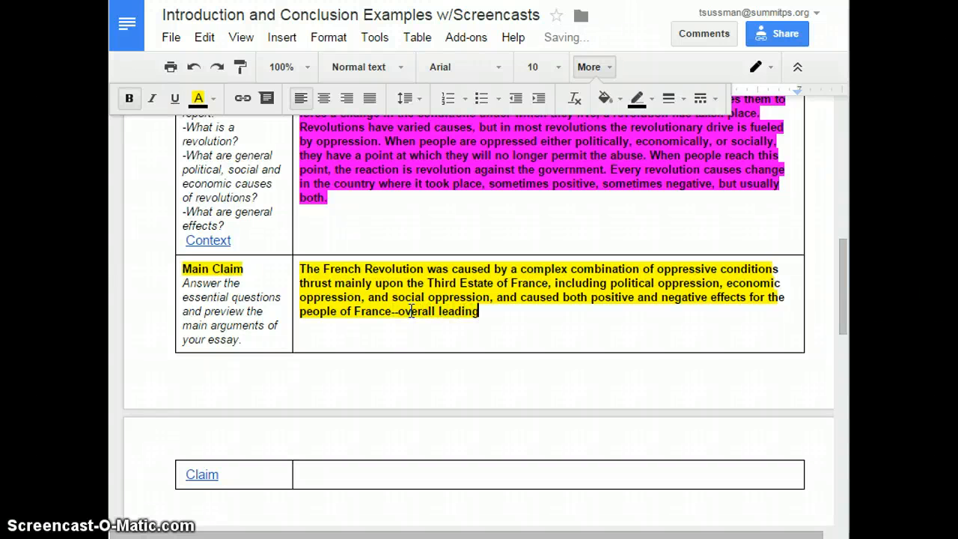
type(" to more good")
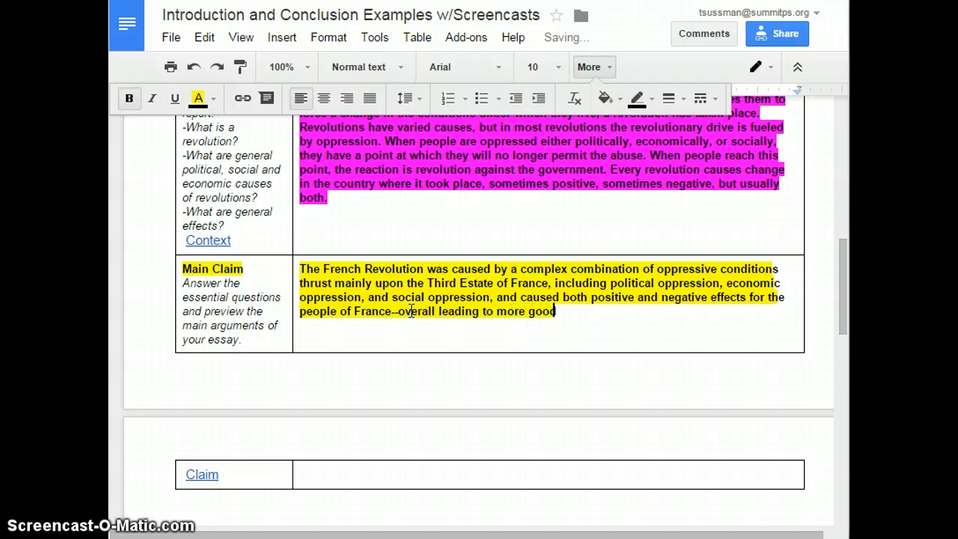
type(" than harm.")
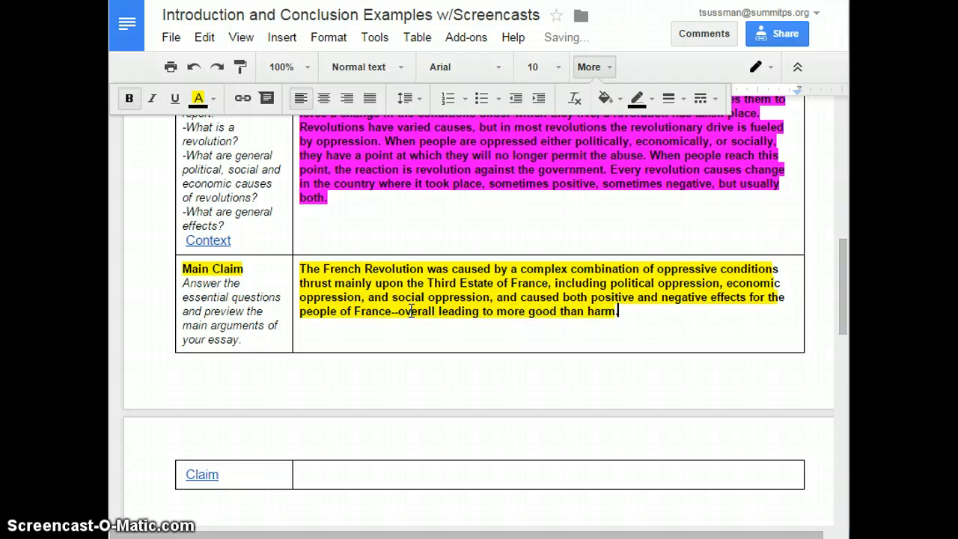
left_click(438, 313)
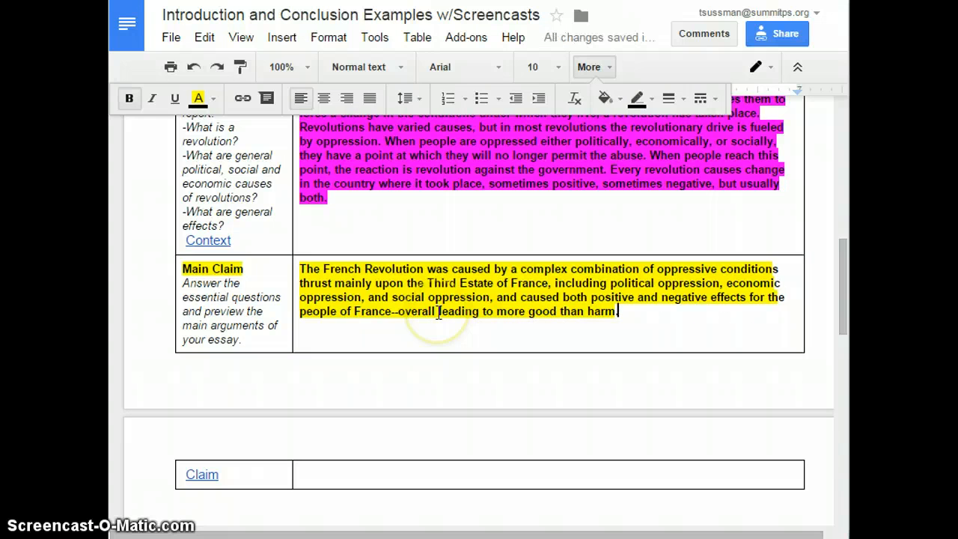
left_click(439, 312)
- Review the finished Main Claim by selecting its parts, from the causes to the effects clause
left_click(490, 347)
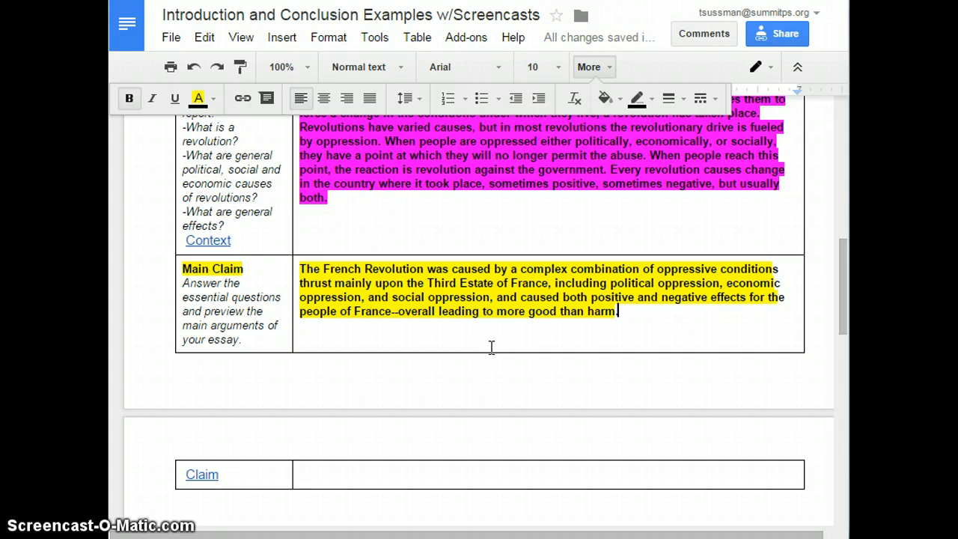
left_click(525, 524)
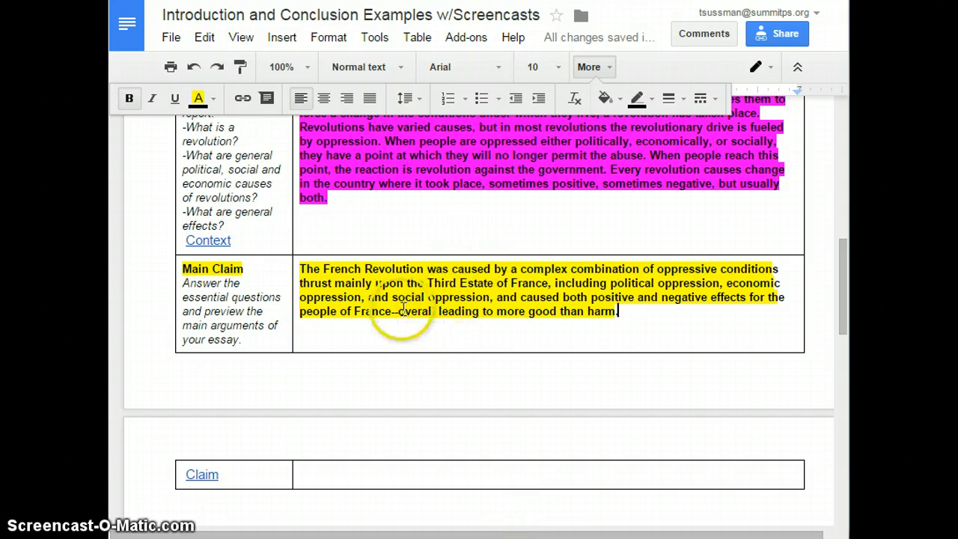
left_click_drag(398, 311, 667, 337)
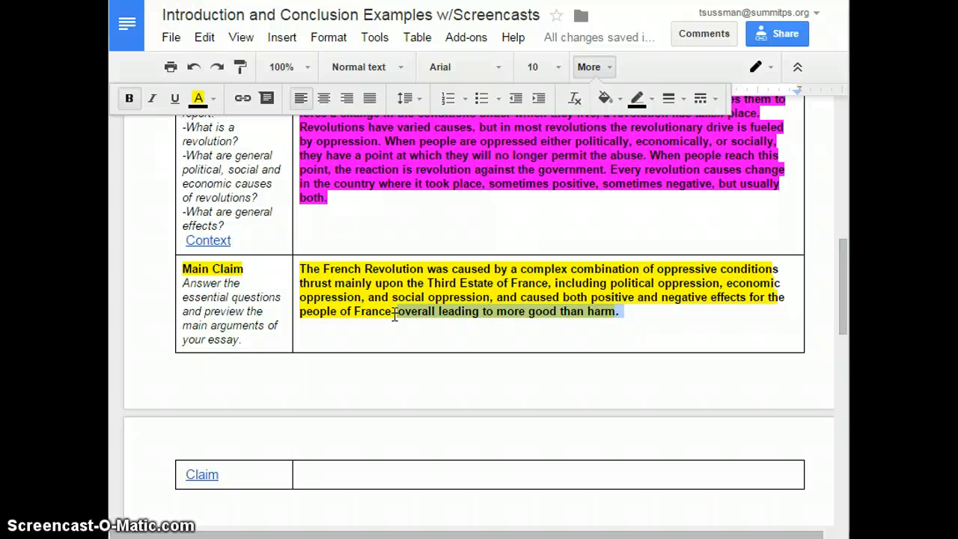
left_click(660, 333)
left_click(630, 313)
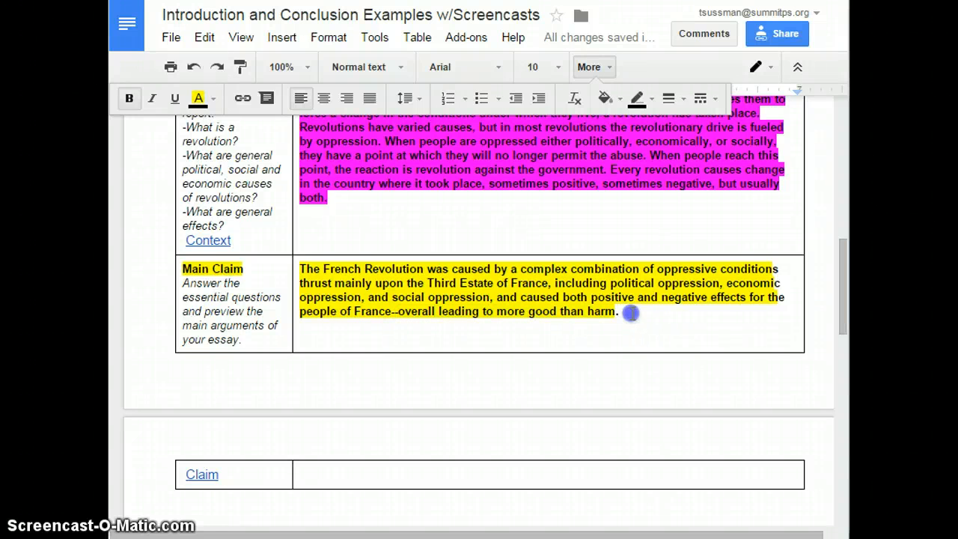
left_click_drag(630, 313, 294, 263)
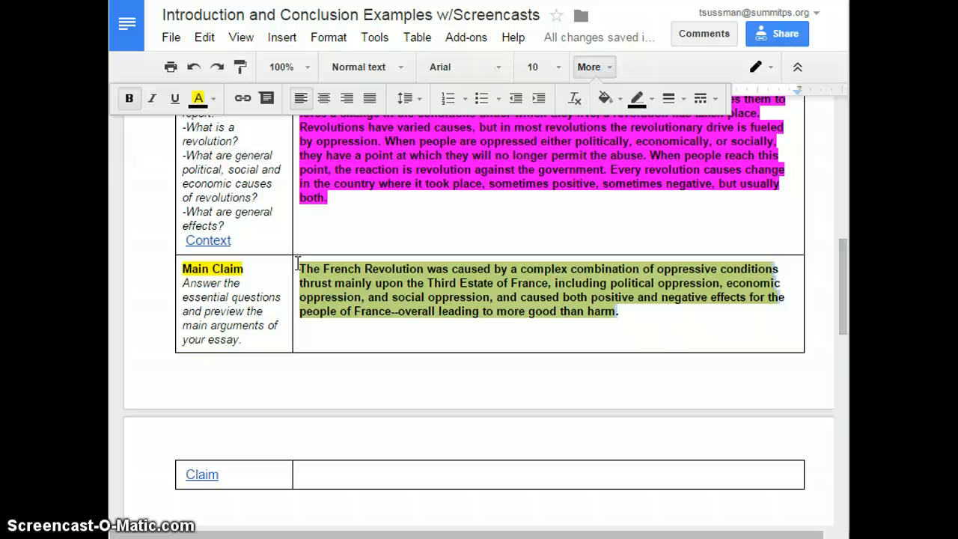
left_click(478, 323)
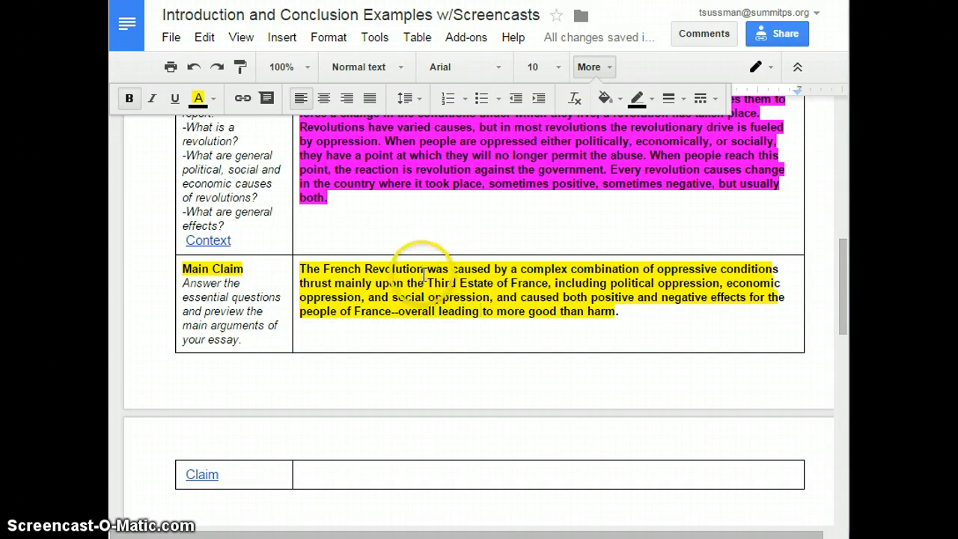
left_click_drag(298, 268, 624, 321)
left_click(494, 297)
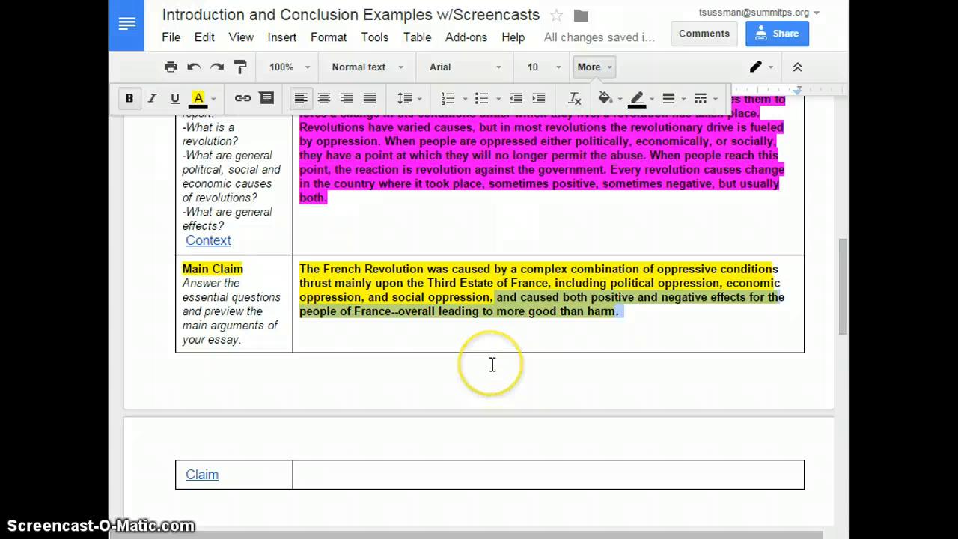
left_click(485, 408)
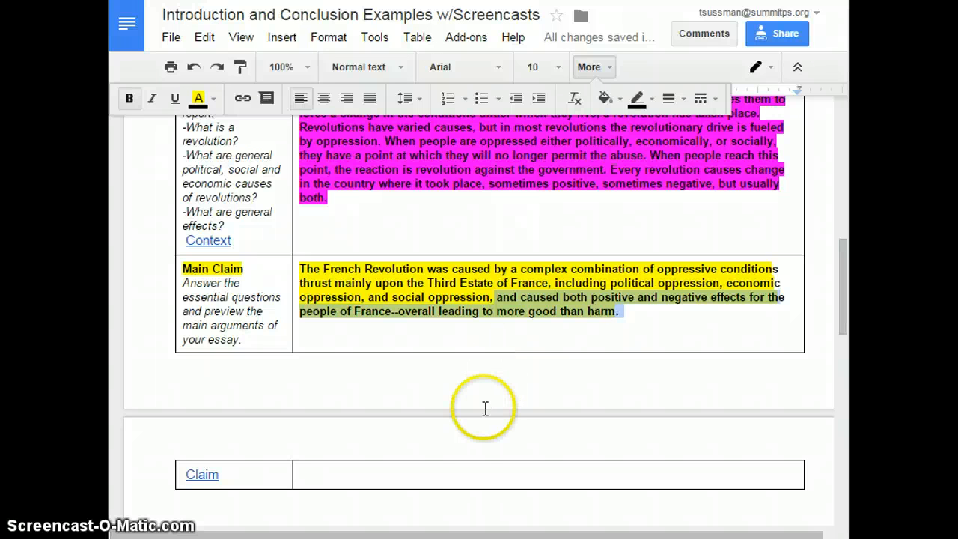